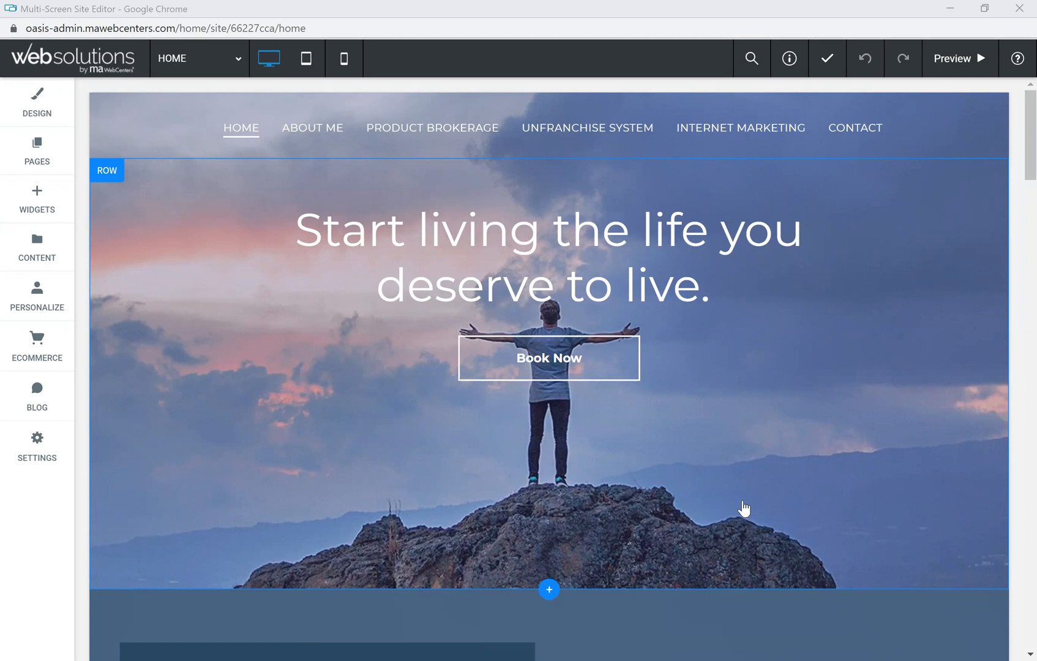
Step: Switch from the home page to the Digital Business Card page through the Pages list
{"action": "left_click", "coordinate": [473, 255]}
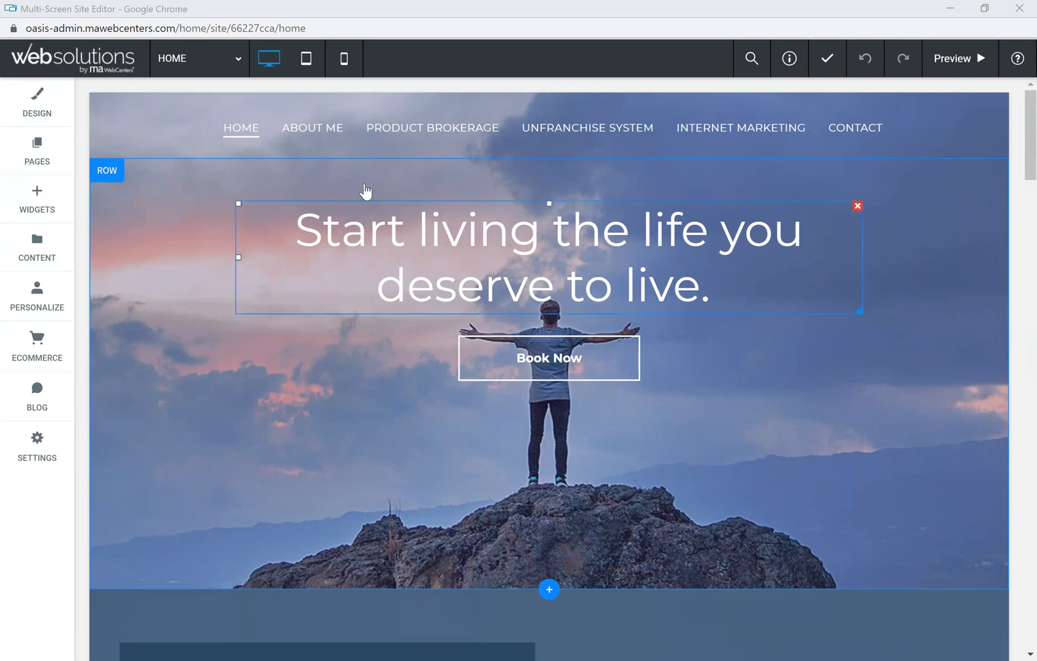
{"action": "left_click", "coordinate": [43, 152]}
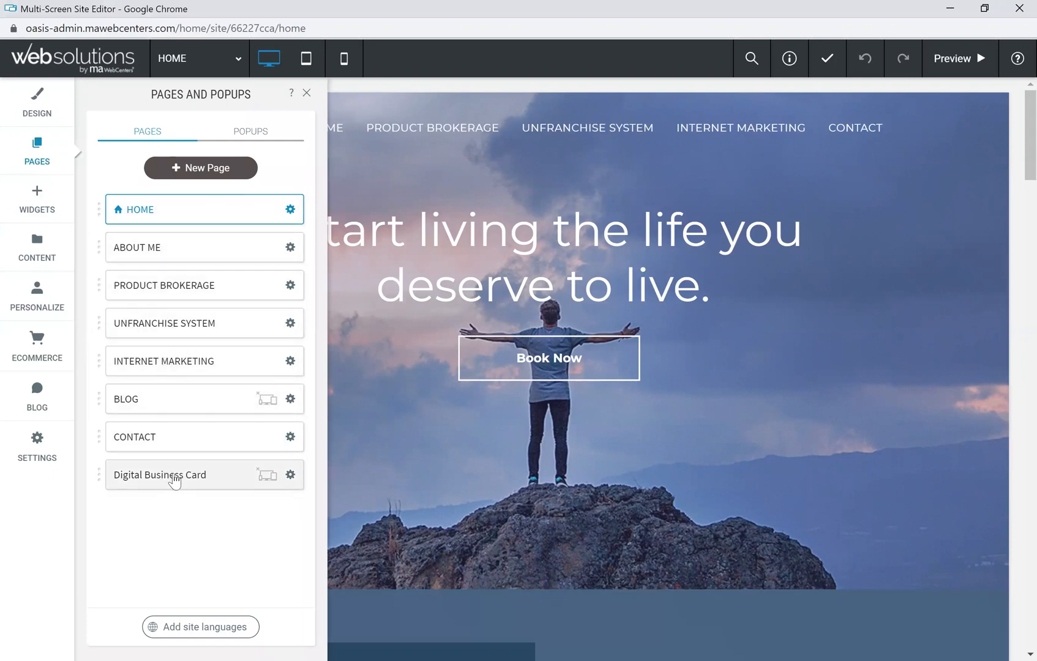
{"action": "mouse_move", "coordinate": [266, 477]}
{"action": "left_click", "coordinate": [204, 477]}
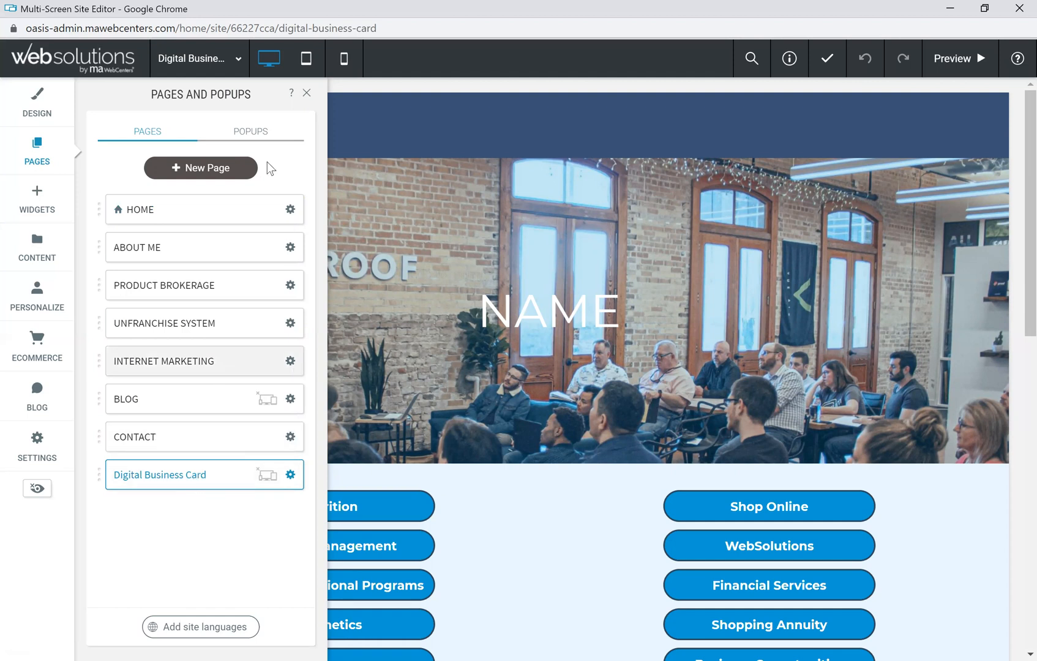
Step: Close the Pages list and scroll through the Digital Business Card page
{"action": "left_click", "coordinate": [307, 93]}
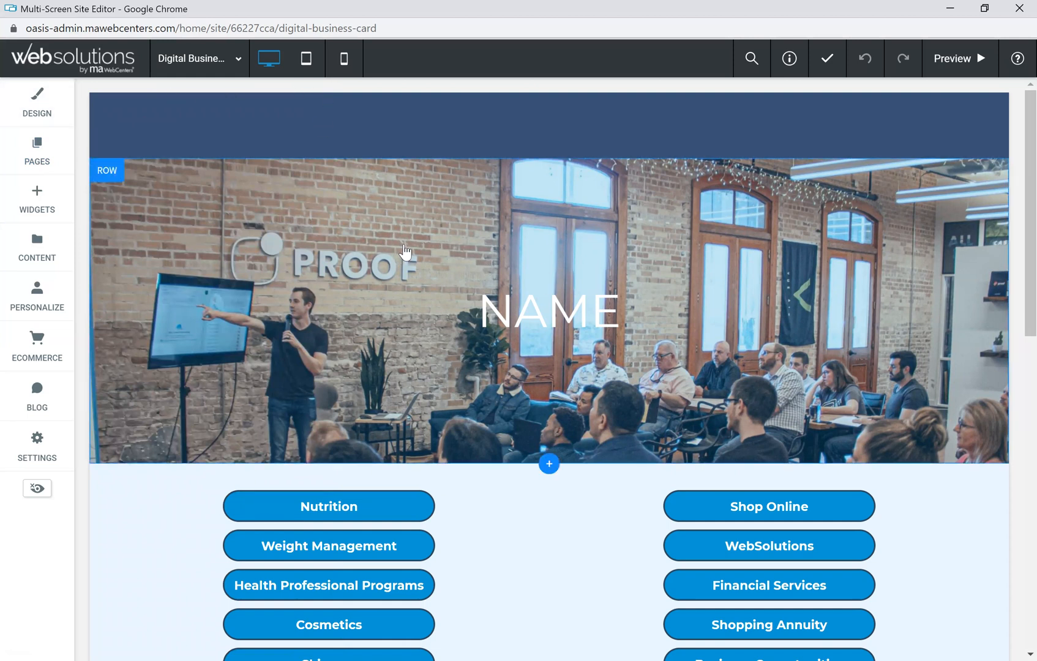
{"action": "scroll", "coordinate": [407, 258], "scroll_direction": "down", "scroll_amount": 2}
{"action": "scroll", "coordinate": [414, 266], "scroll_direction": "up", "scroll_amount": 2}
{"action": "scroll", "coordinate": [412, 266], "scroll_direction": "down", "scroll_amount": 2}
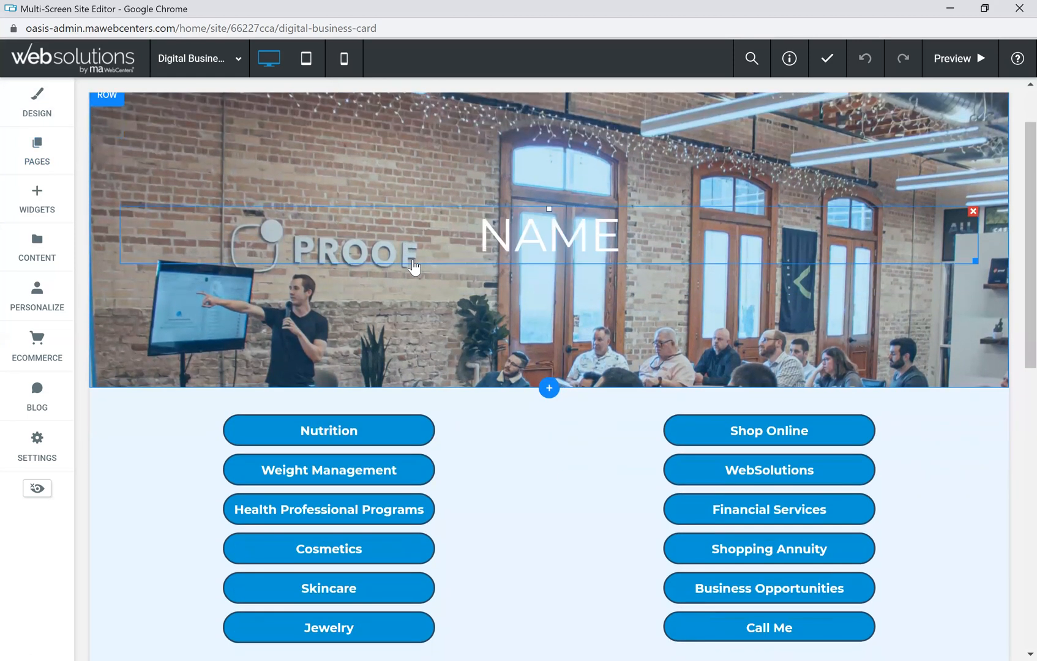
{"action": "scroll", "coordinate": [415, 271], "scroll_direction": "up", "scroll_amount": 2}
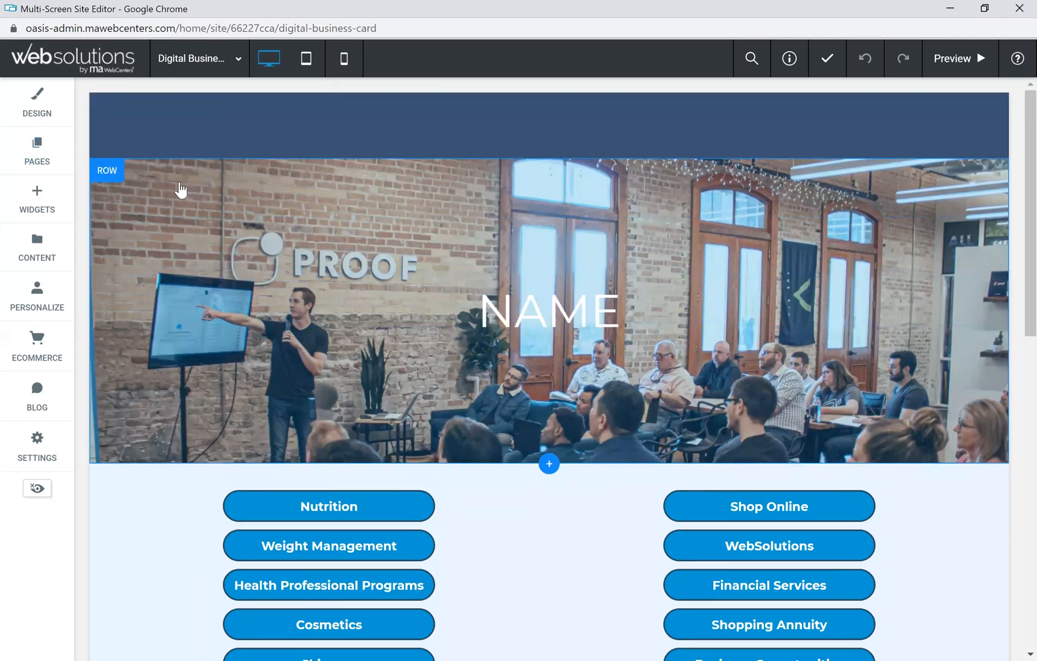
Step: Browse replacement images for the hero row background but keep the existing conference-room photo
{"action": "left_click", "coordinate": [132, 200]}
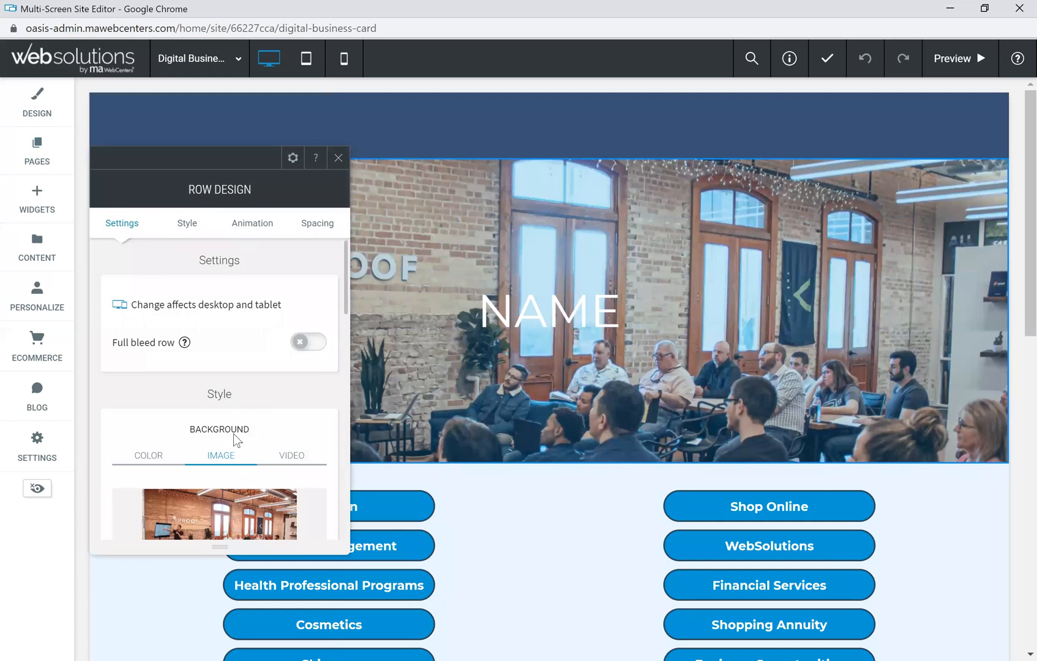
{"action": "scroll", "coordinate": [234, 436], "scroll_direction": "down", "scroll_amount": 3}
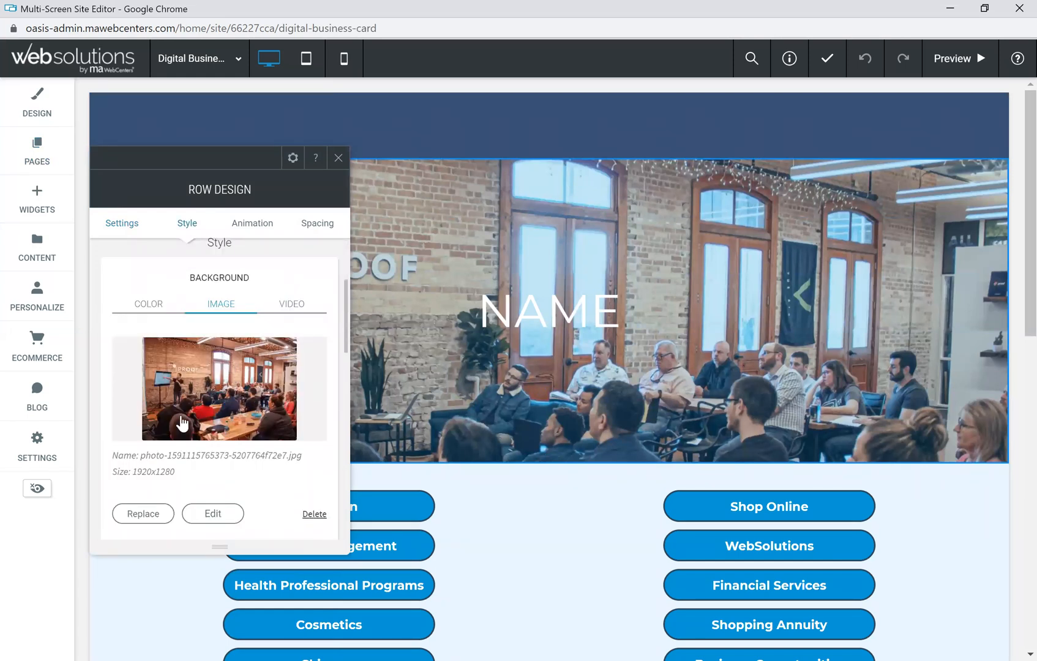
{"action": "left_click", "coordinate": [144, 515]}
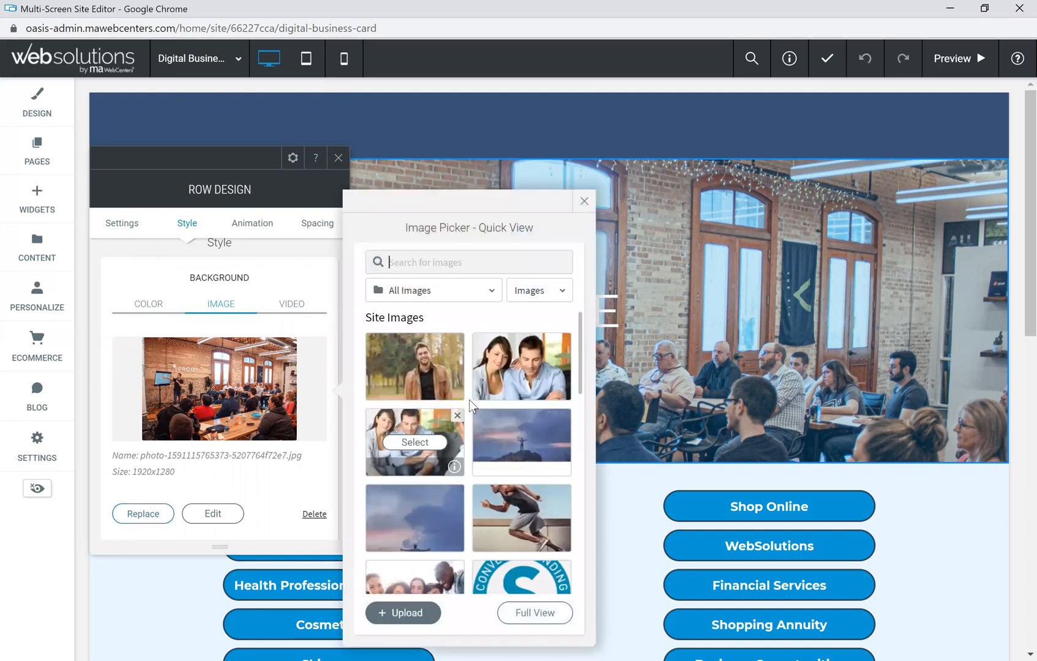
{"action": "mouse_move", "coordinate": [529, 519]}
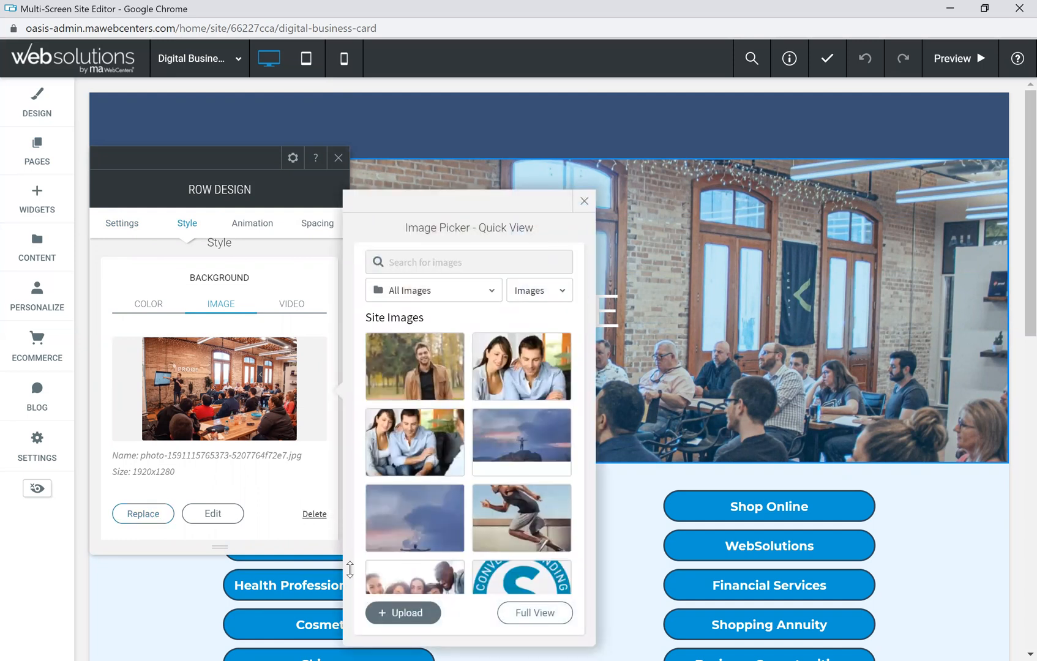
{"action": "left_click", "coordinate": [586, 202]}
{"action": "left_click", "coordinate": [338, 157]}
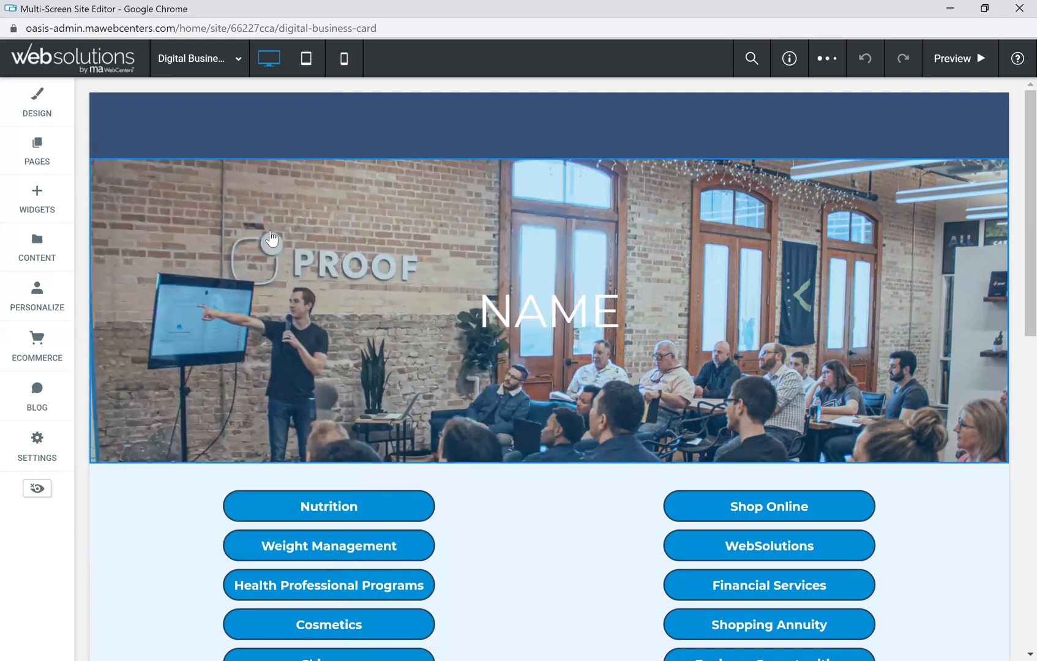
Step: Replace the NAME heading text with the card owner's full name, correcting a typo
{"action": "left_click", "coordinate": [576, 320]}
{"action": "left_click_drag", "start_coordinate": [620, 306], "coordinate": [480, 307]}
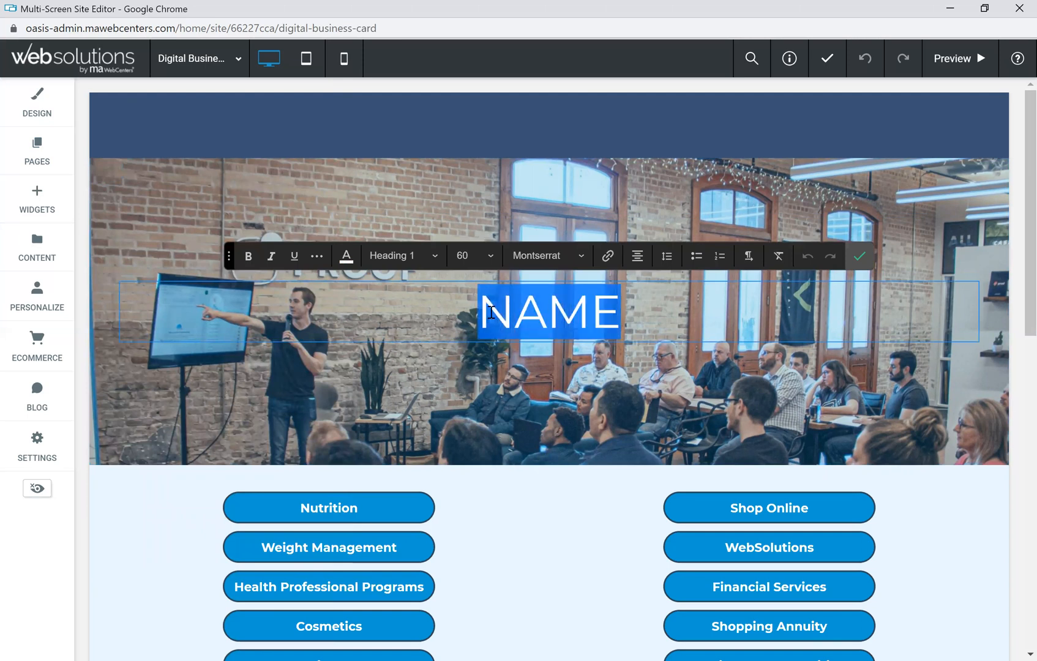
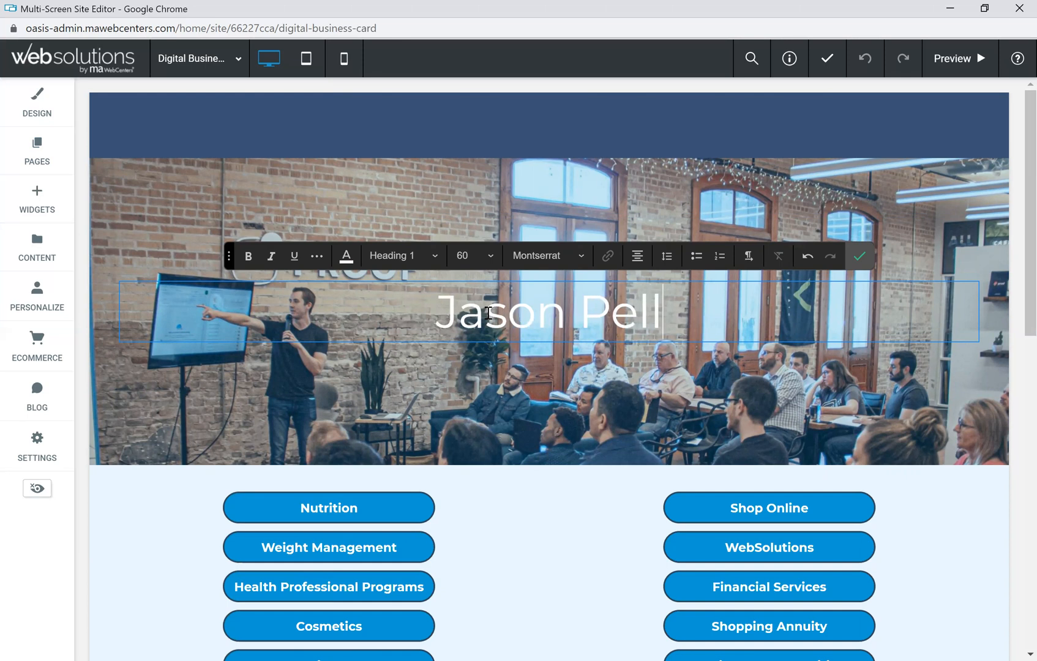
{"action": "left_click", "coordinate": [861, 259]}
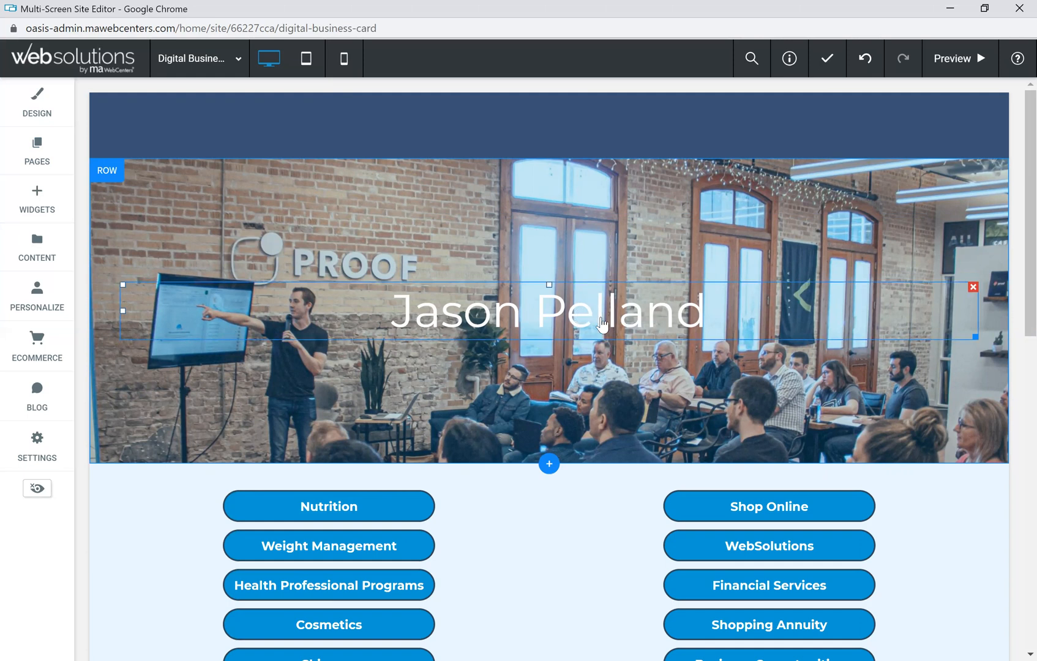
Step: Set the hero row's overlay colour to black from Recent Colors and drag its opacity slider to 0%
{"action": "left_click", "coordinate": [144, 245]}
{"action": "scroll", "coordinate": [226, 351], "scroll_direction": "down", "scroll_amount": 4}
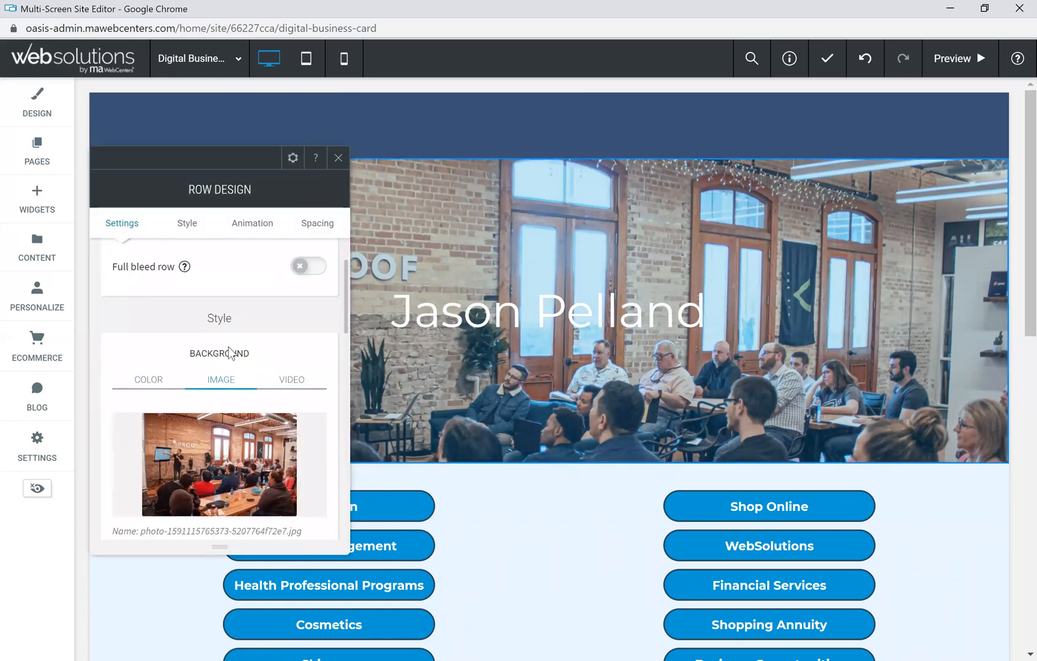
{"action": "scroll", "coordinate": [258, 368], "scroll_direction": "down", "scroll_amount": 2}
{"action": "scroll", "coordinate": [261, 366], "scroll_direction": "down", "scroll_amount": 1}
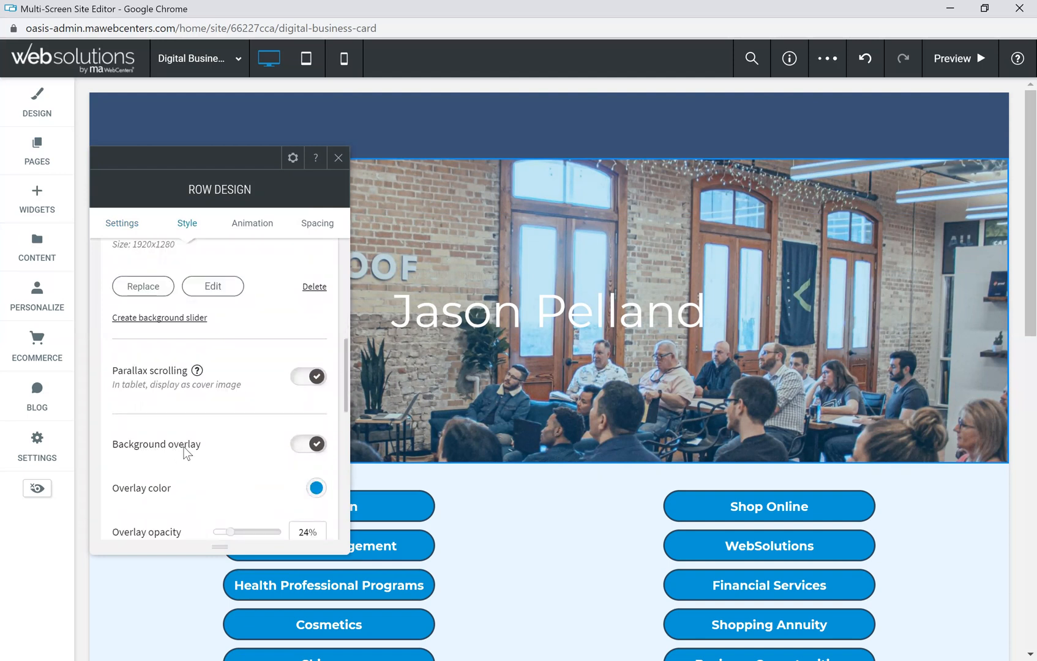
{"action": "scroll", "coordinate": [242, 468], "scroll_direction": "down", "scroll_amount": 1}
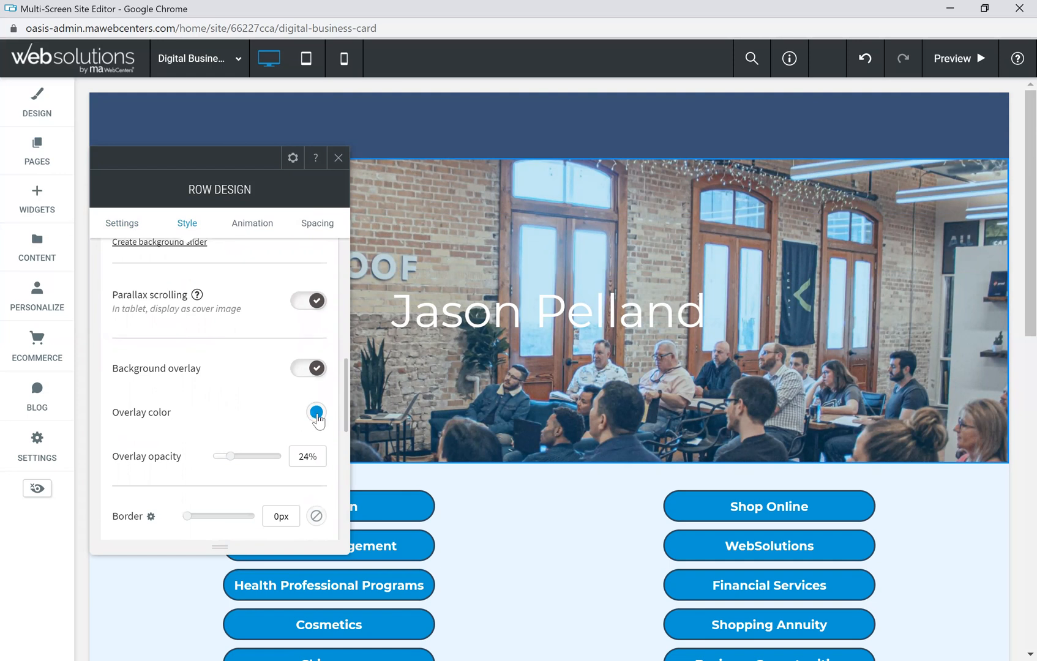
{"action": "left_click", "coordinate": [317, 416]}
{"action": "left_click", "coordinate": [524, 313]}
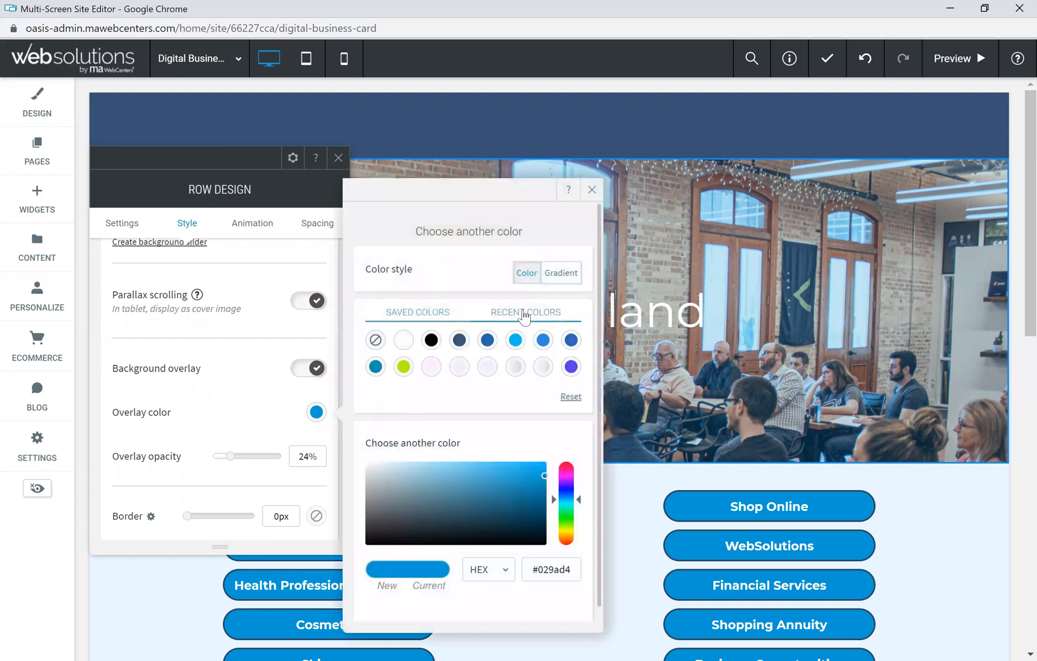
{"action": "left_click", "coordinate": [431, 339]}
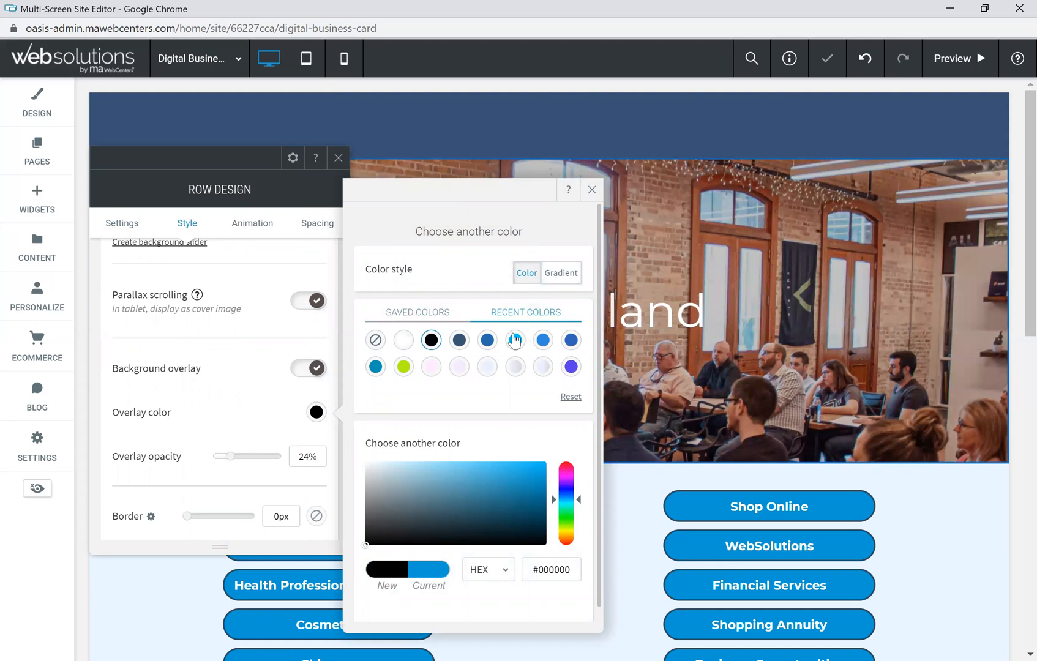
{"action": "left_click", "coordinate": [275, 361]}
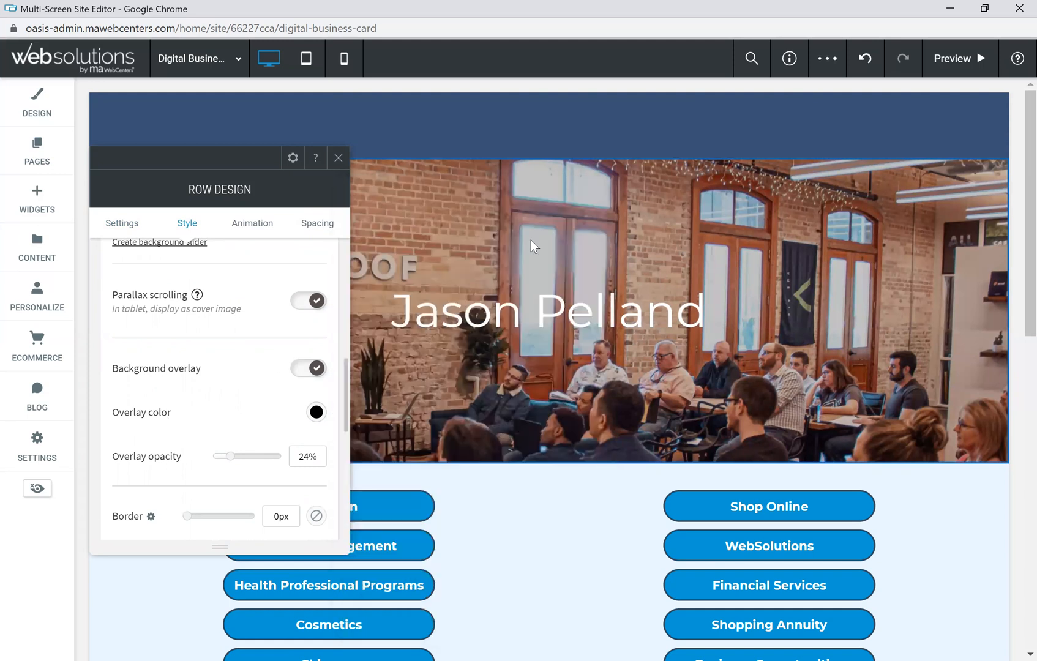
{"action": "mouse_move", "coordinate": [231, 459]}
{"action": "left_mouse_down"}
{"action": "mouse_move", "coordinate": [276, 463]}
{"action": "mouse_move", "coordinate": [216, 462]}
{"action": "left_mouse_up"}
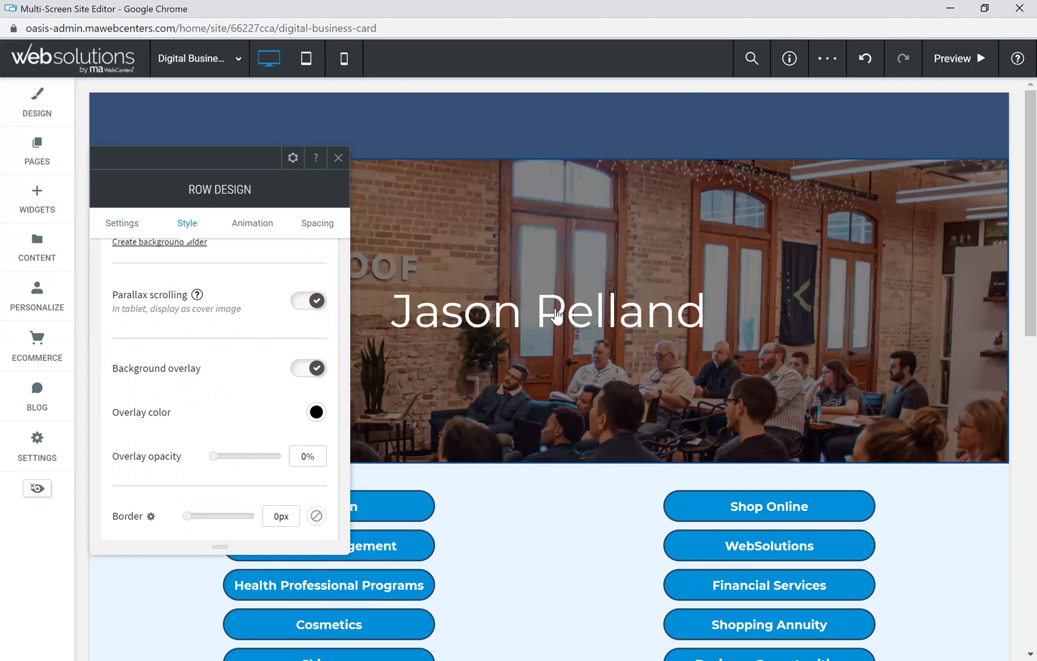
{"action": "left_click", "coordinate": [339, 159]}
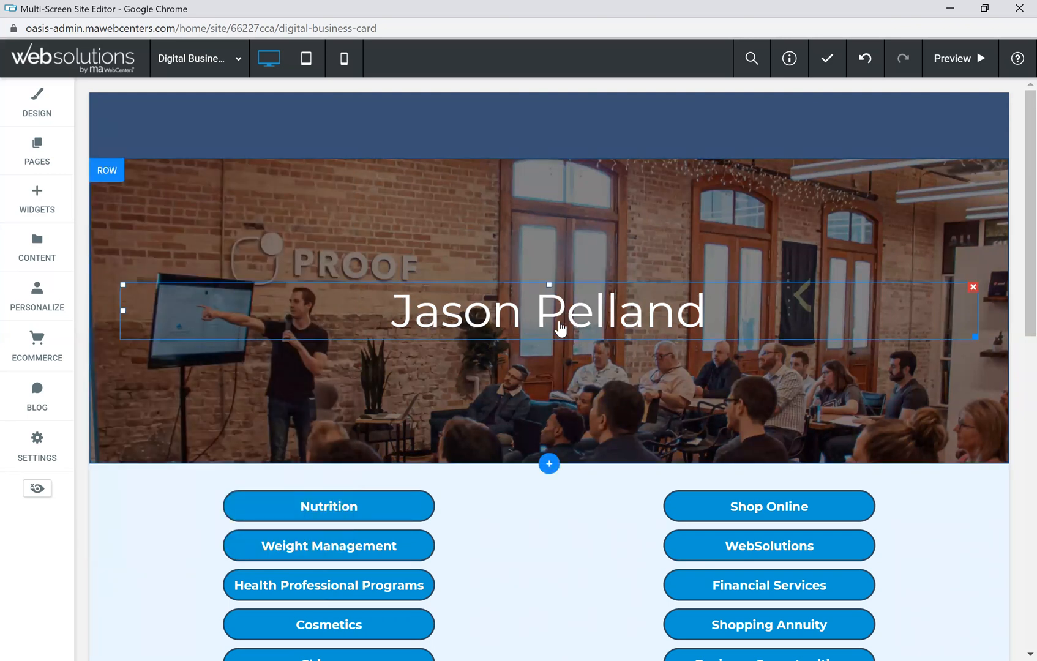
Step: Select the owner's name in the hero heading and apply bold formatting
{"action": "left_click", "coordinate": [562, 329]}
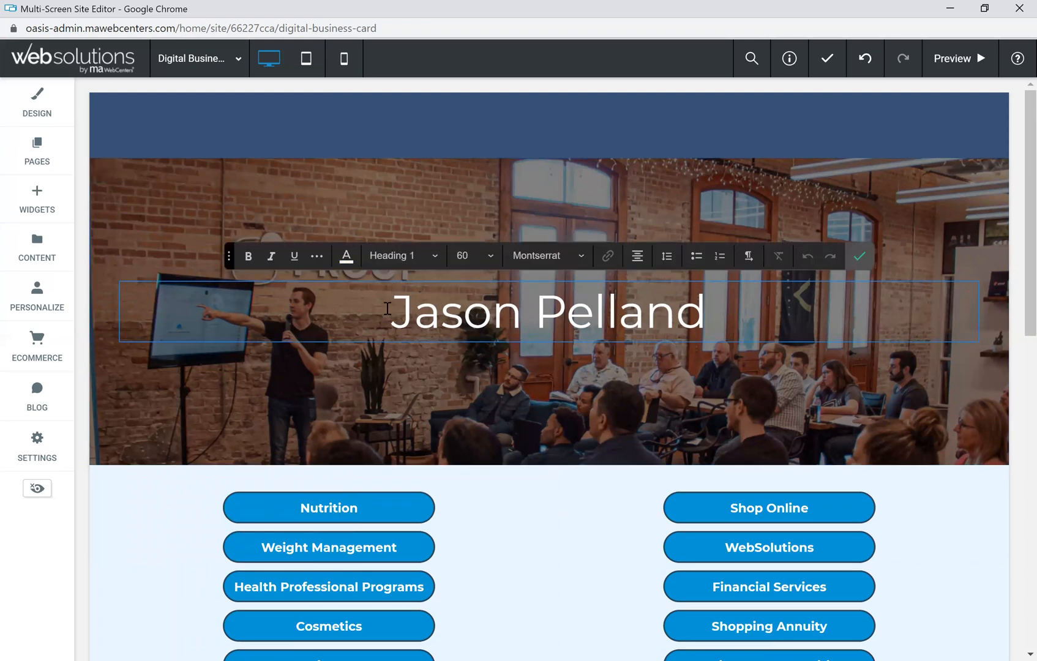
{"action": "left_click_drag", "start_coordinate": [392, 313], "coordinate": [679, 313]}
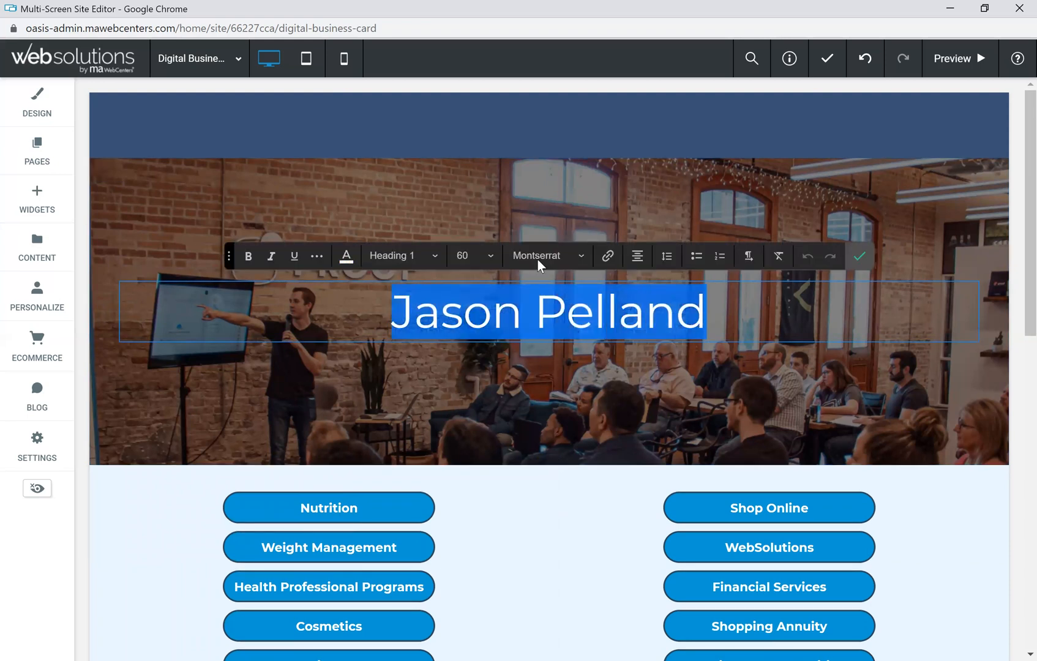
{"action": "left_click", "coordinate": [249, 257]}
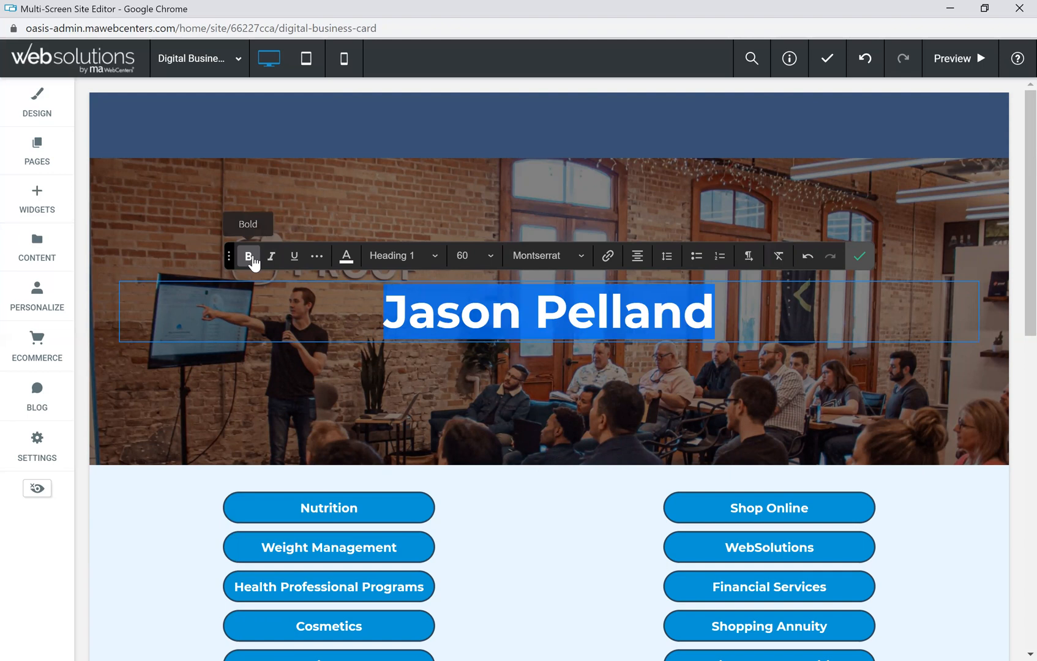
{"action": "left_click", "coordinate": [859, 257]}
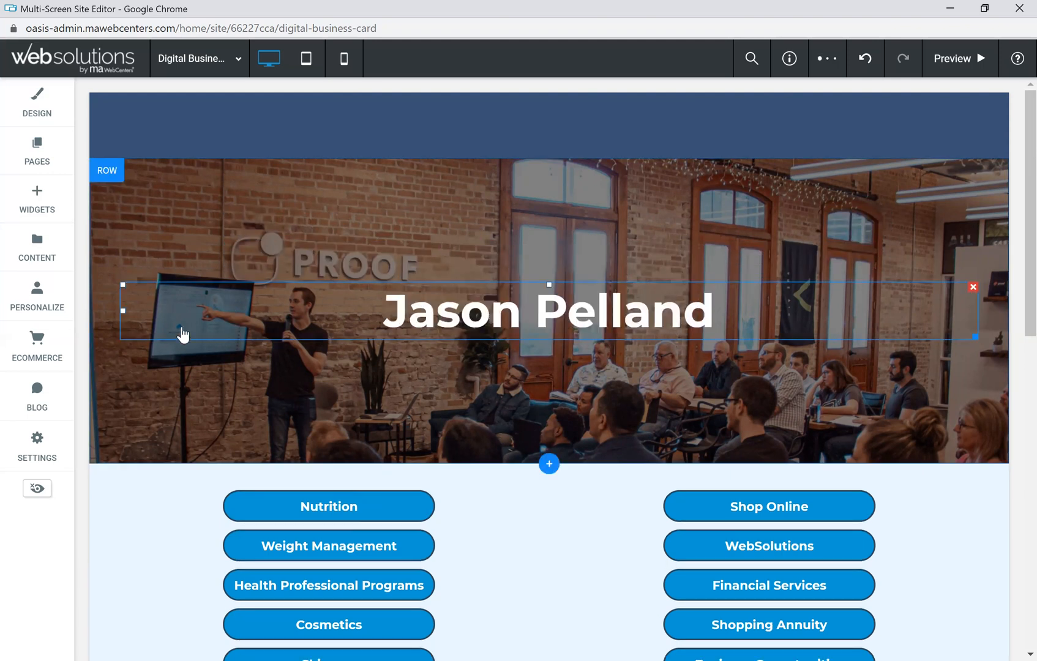
{"action": "scroll", "coordinate": [239, 458], "scroll_direction": "down", "scroll_amount": 2}
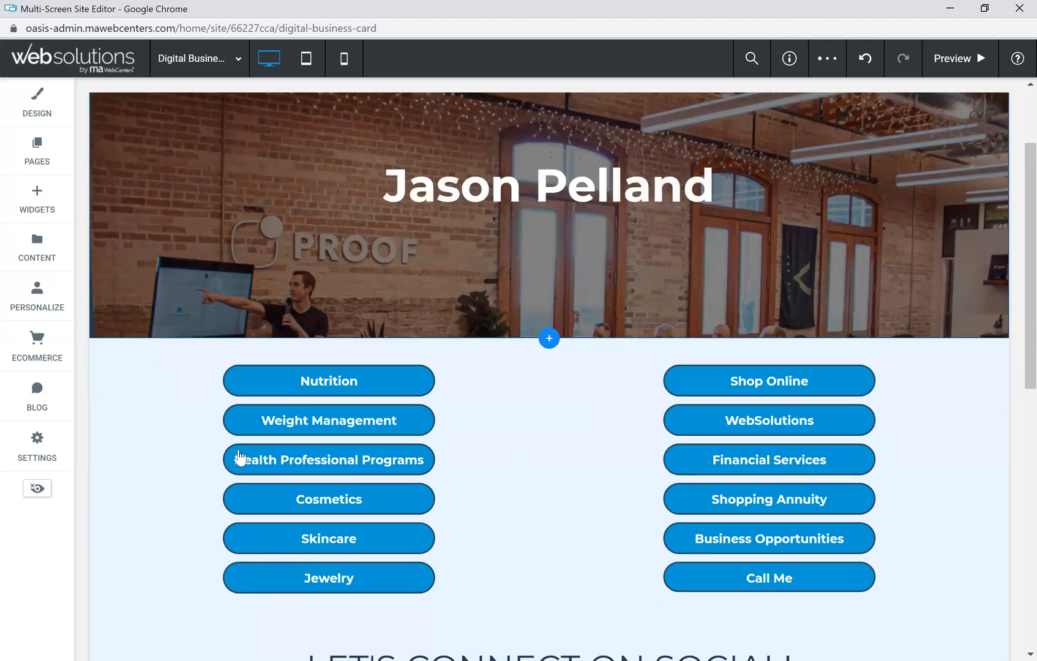
Step: Relabel the Nutrition button to 'Wellness Services'
{"action": "left_click", "coordinate": [346, 372]}
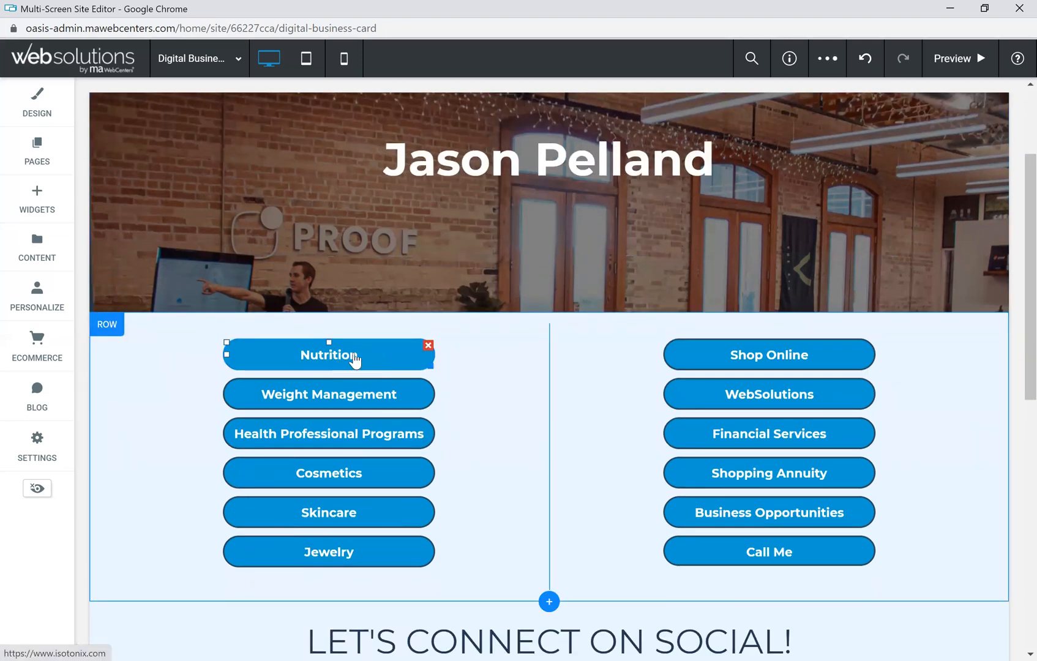
{"action": "double_click", "coordinate": [354, 362]}
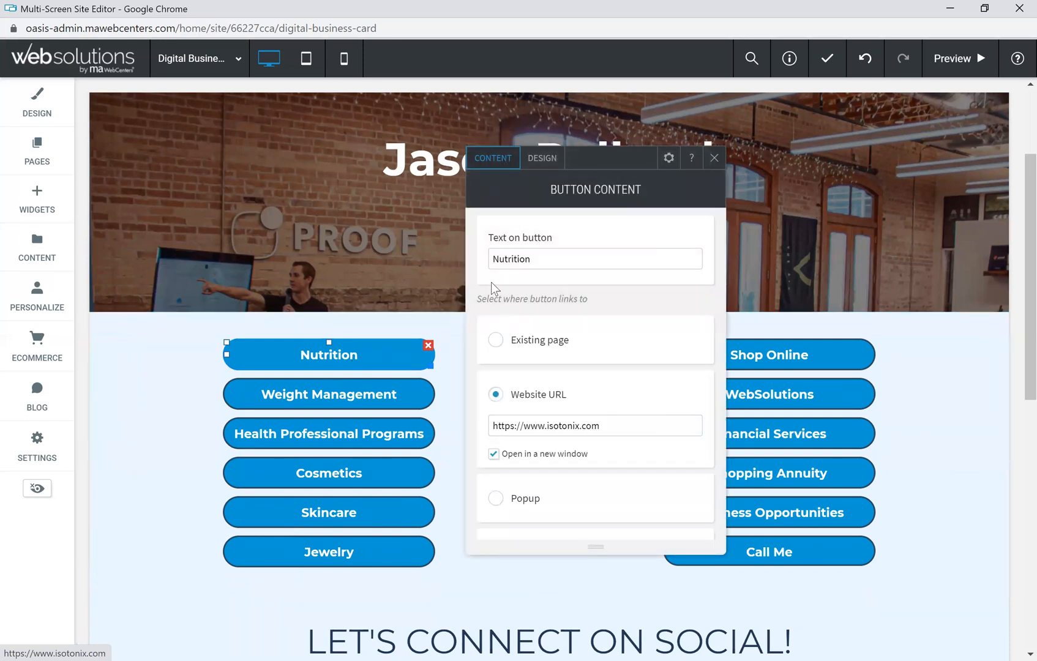
{"action": "left_click_drag", "start_coordinate": [545, 259], "coordinate": [493, 262]}
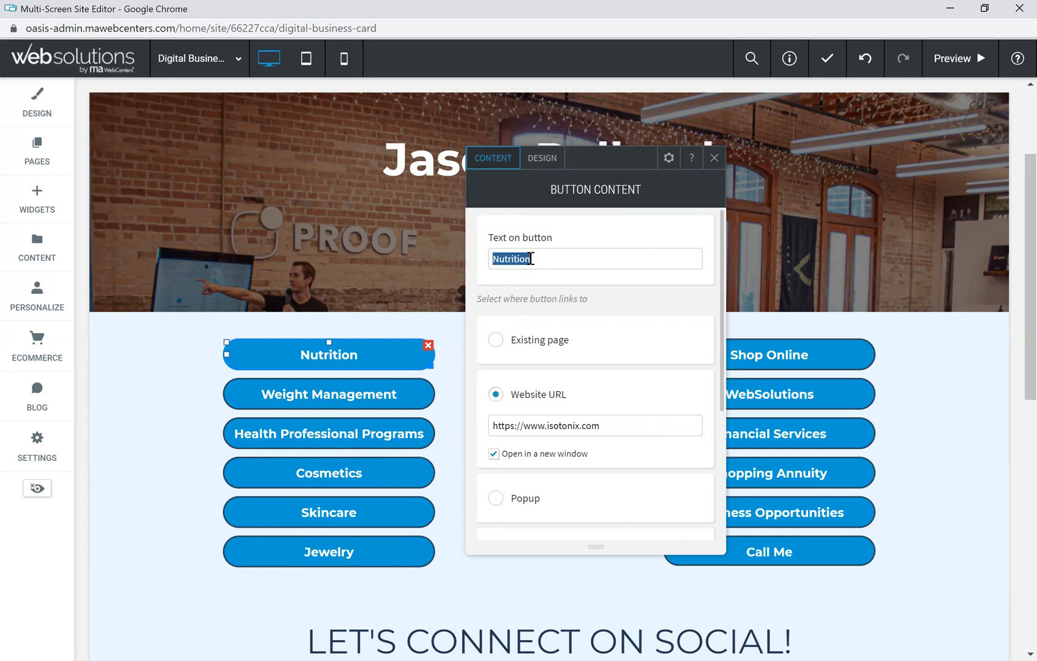
{"action": "type", "text": "Wellness Services"}
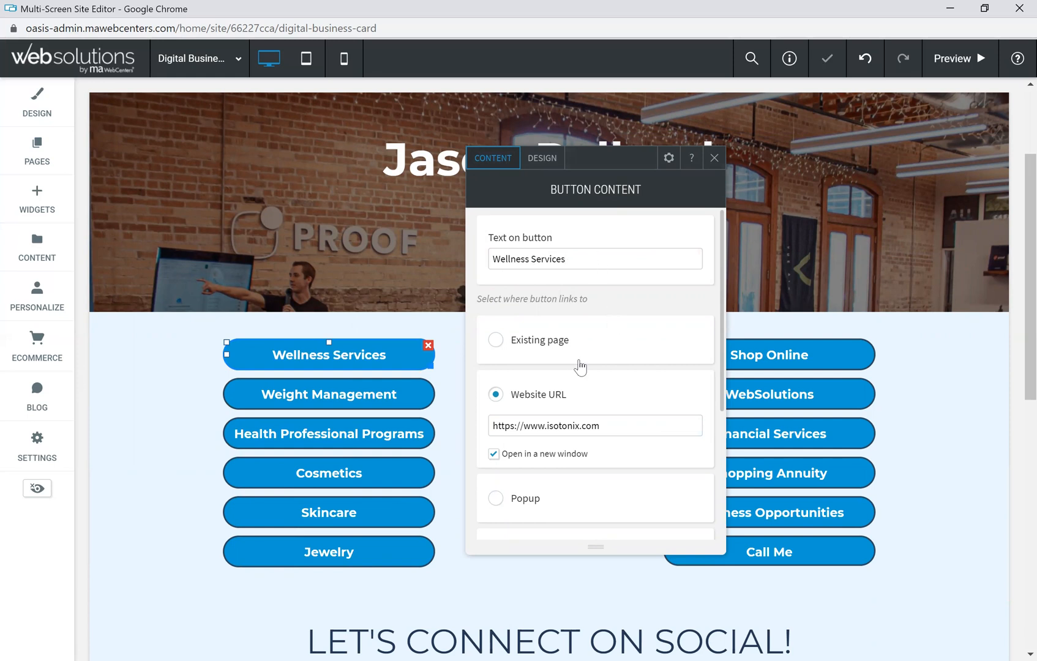
Step: Append the username to the button's isotonix.com website URL
{"action": "scroll", "coordinate": [583, 409], "scroll_direction": "down", "scroll_amount": 1}
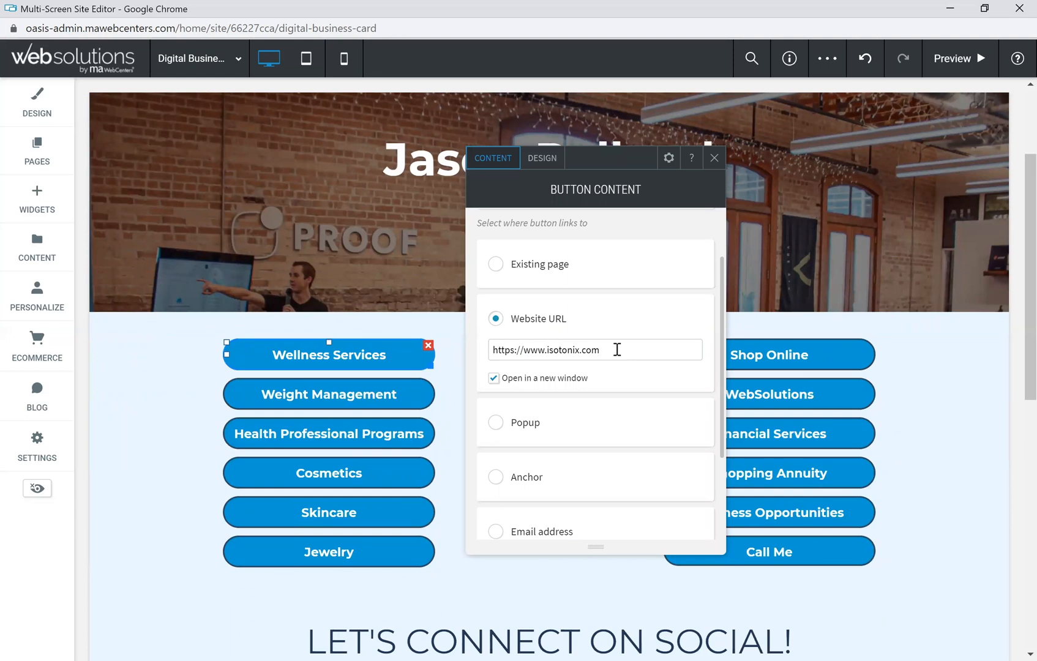
{"action": "type", "text": "jasonp"}
{"action": "left_click_drag", "start_coordinate": [637, 349], "coordinate": [602, 350]}
{"action": "left_click", "coordinate": [628, 319]}
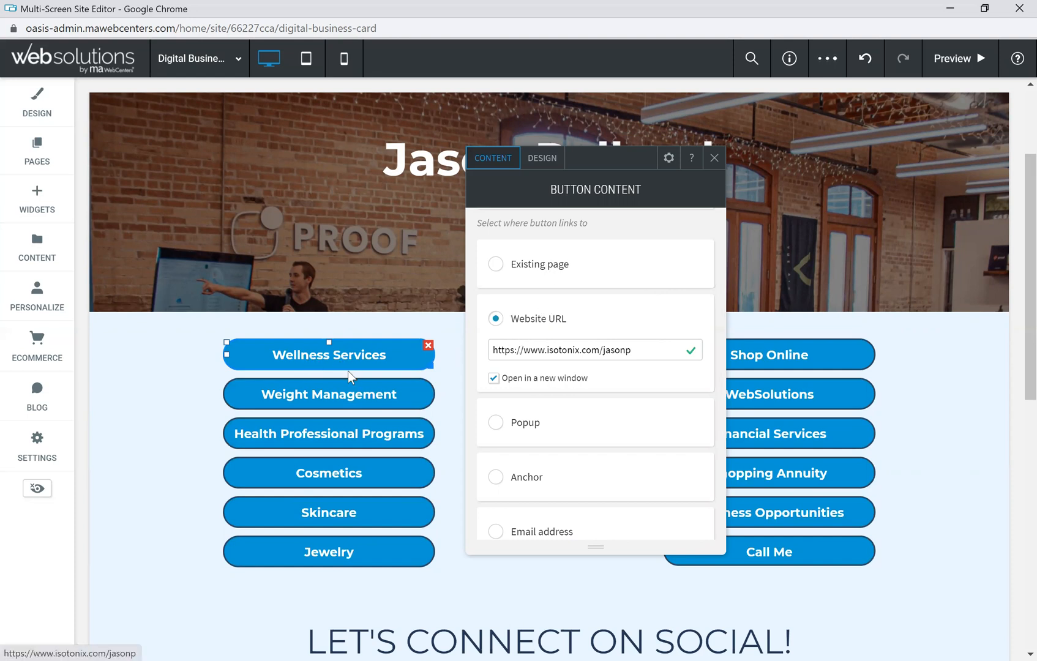
{"action": "double_click", "coordinate": [629, 350]}
{"action": "left_click", "coordinate": [659, 332]}
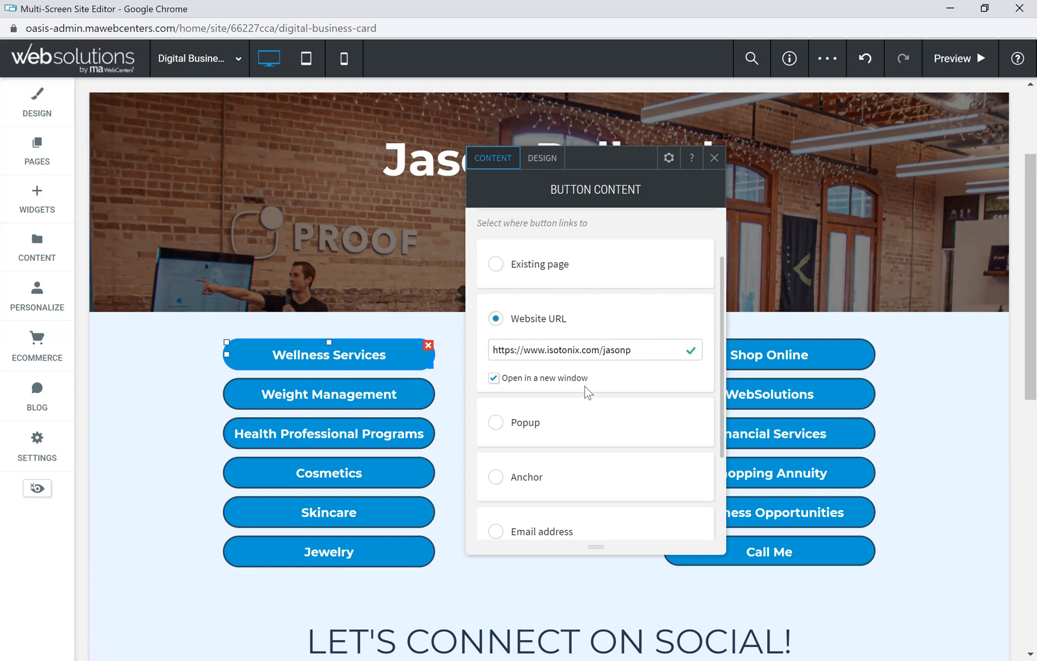
{"action": "left_click", "coordinate": [714, 159]}
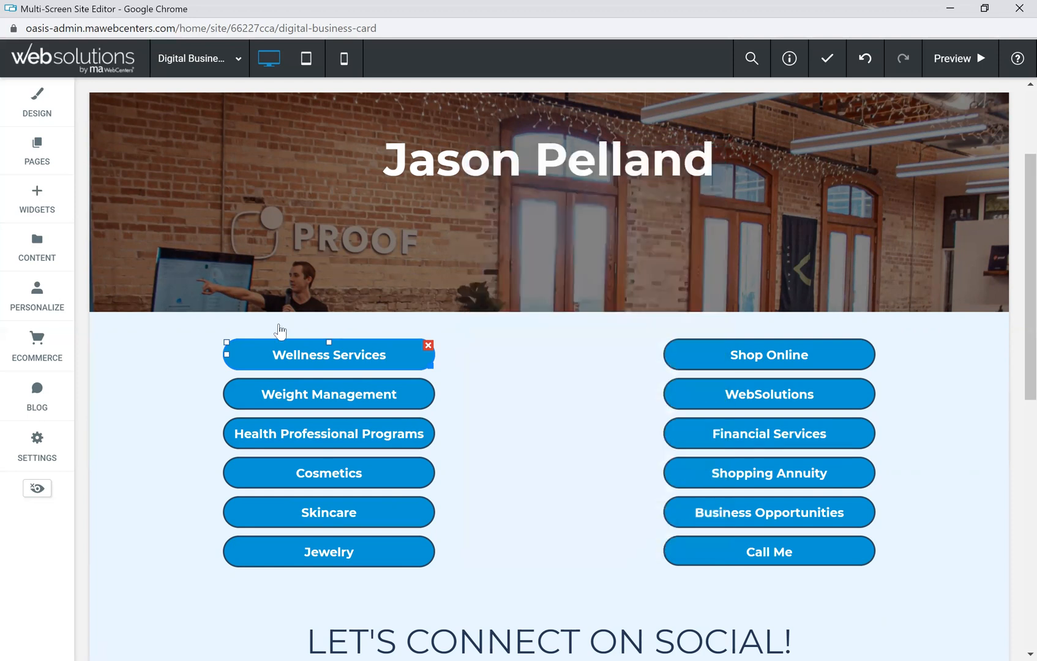
Step: Check the links of the Weight Management, Health Professional Programs and Cosmetics buttons
{"action": "left_click", "coordinate": [353, 397]}
{"action": "left_click", "coordinate": [615, 426]}
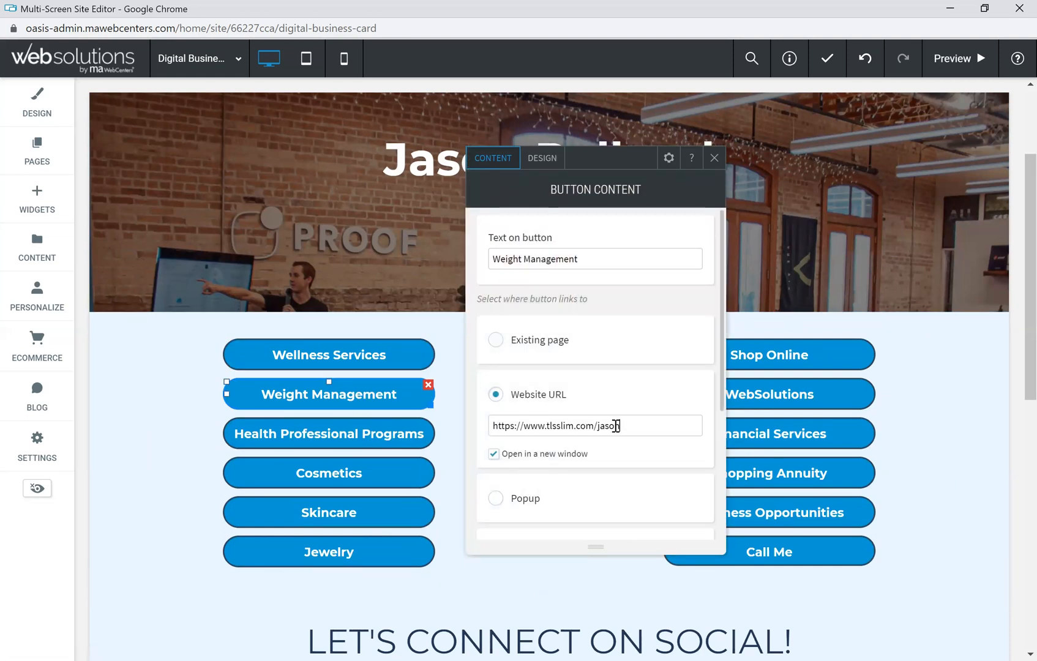
{"action": "left_click", "coordinate": [714, 158]}
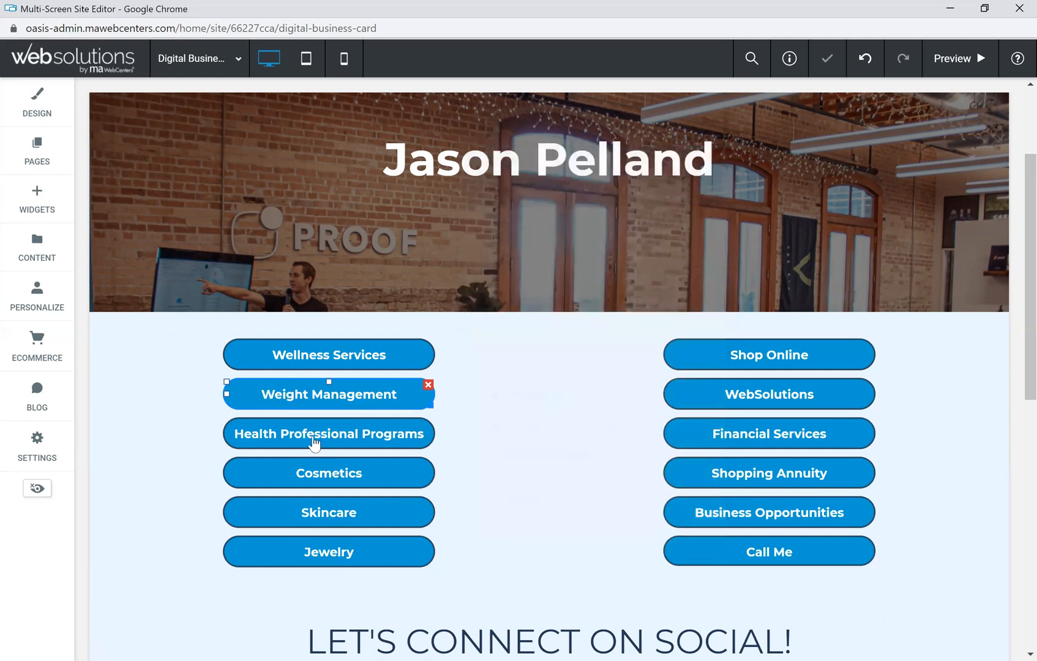
{"action": "left_click", "coordinate": [313, 442]}
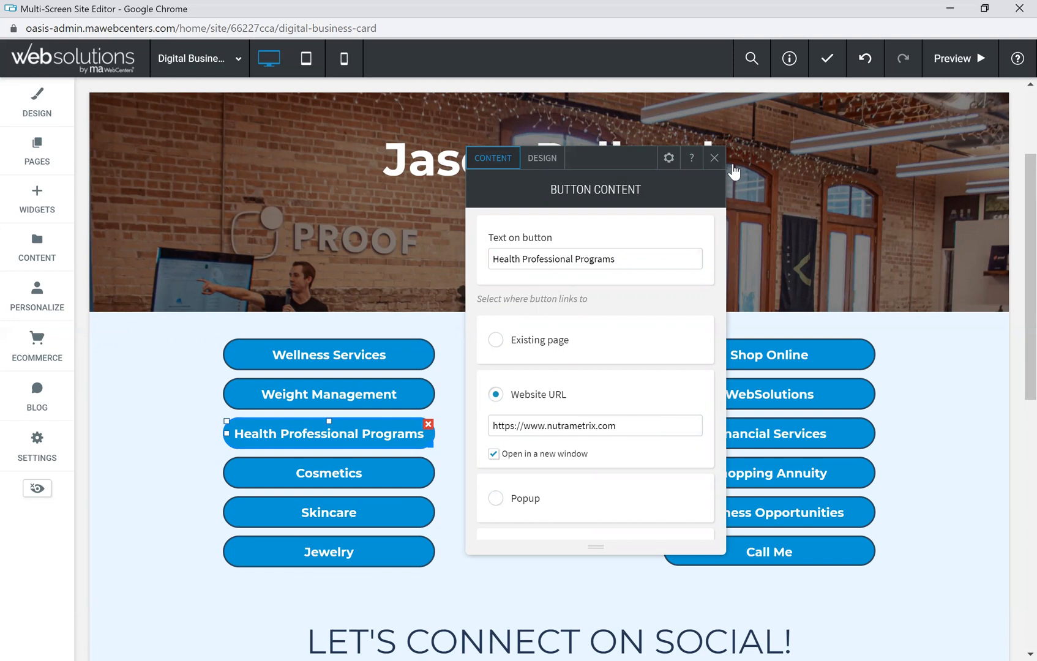
{"action": "left_click", "coordinate": [714, 159]}
{"action": "left_click", "coordinate": [330, 477]}
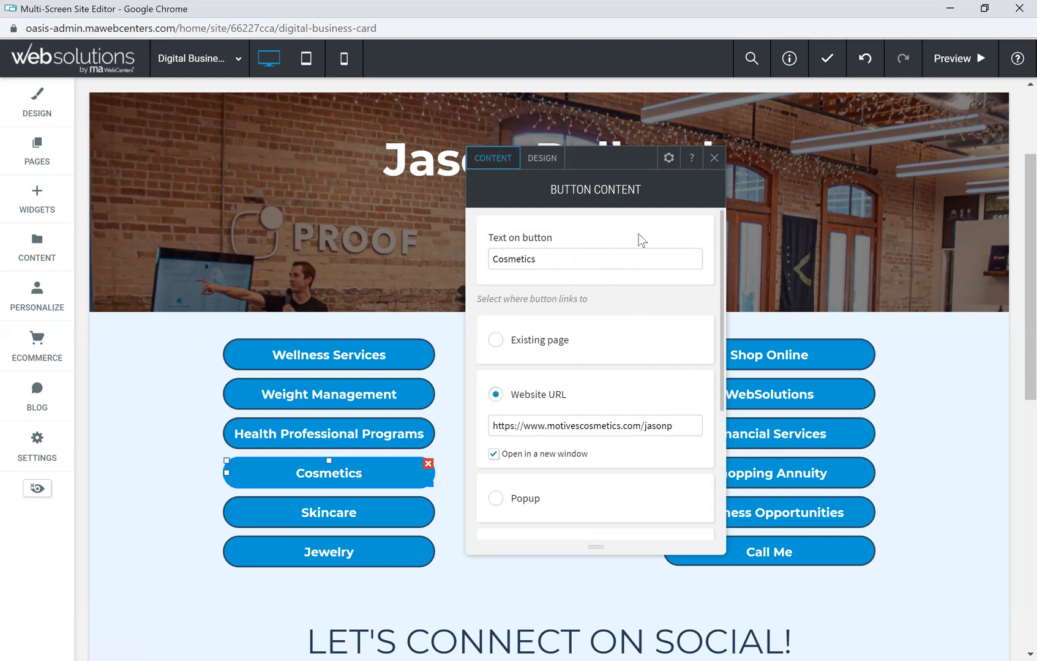
{"action": "left_click", "coordinate": [713, 159]}
Step: Add the username to the Skincare button's lumieredevie.com URL
{"action": "left_click", "coordinate": [326, 516]}
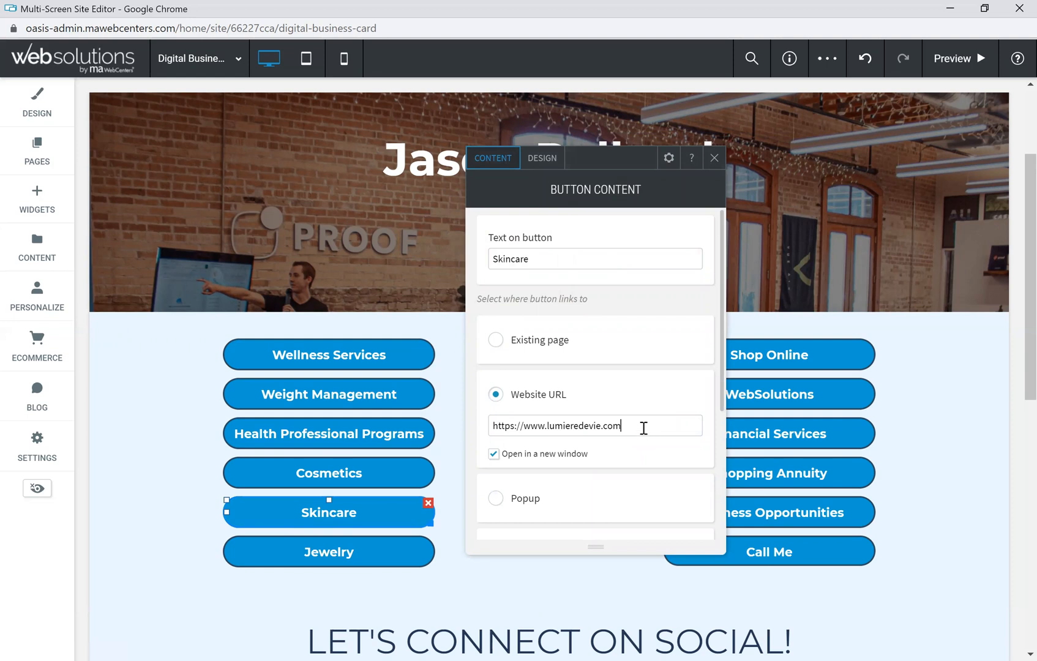
{"action": "type", "text": "jasonp"}
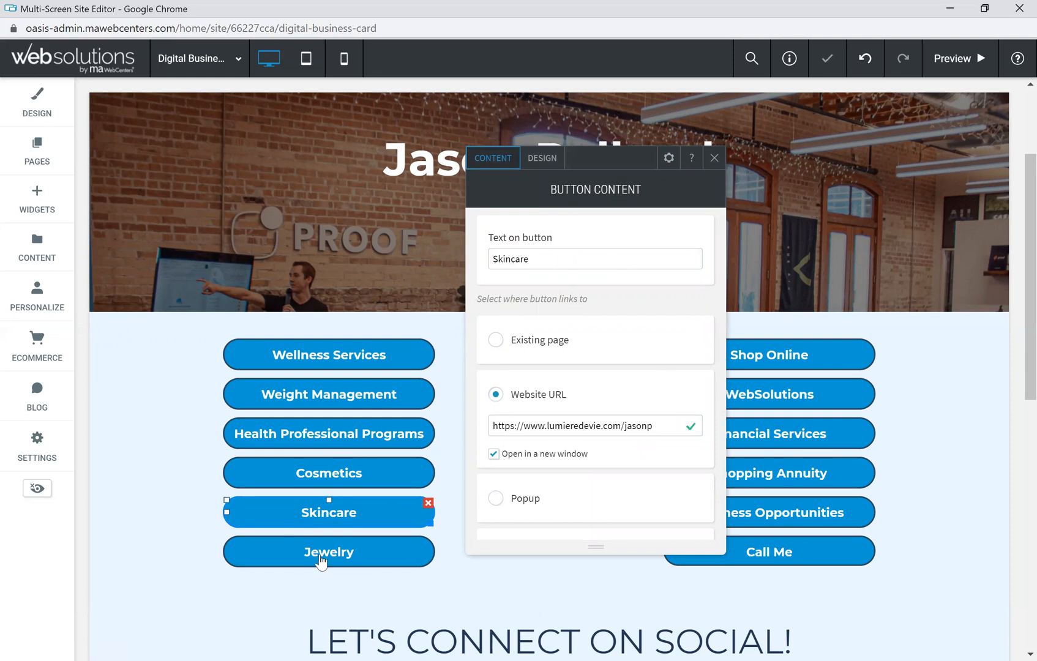
{"action": "left_click", "coordinate": [355, 553]}
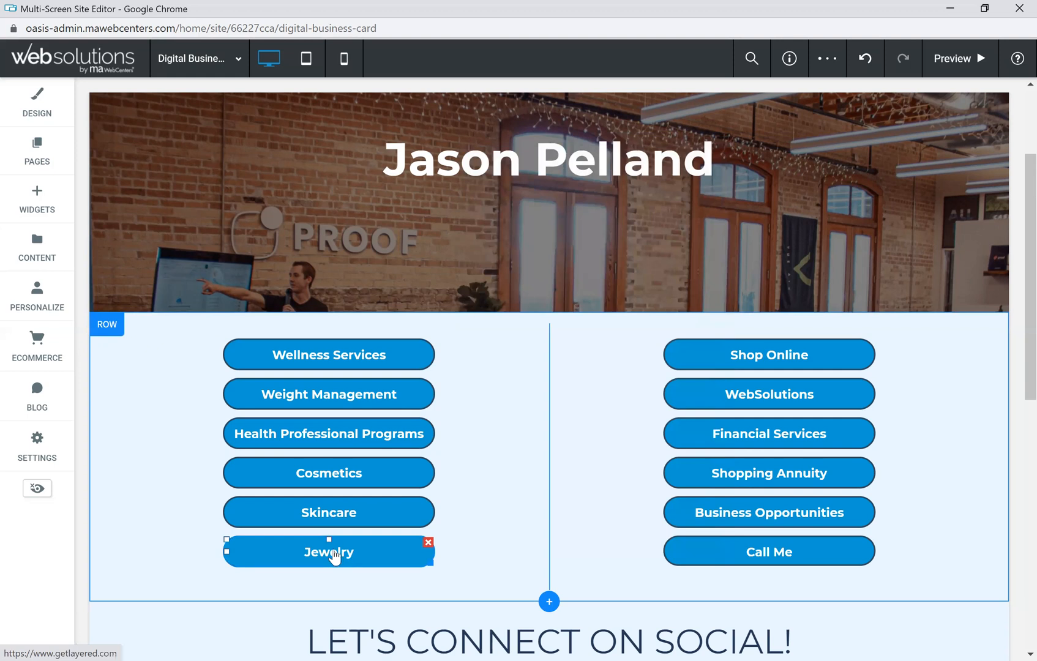
Step: Delete the Jewelry and Call Me buttons
{"action": "left_click", "coordinate": [428, 543]}
{"action": "left_click", "coordinate": [697, 559]}
{"action": "left_click", "coordinate": [869, 542]}
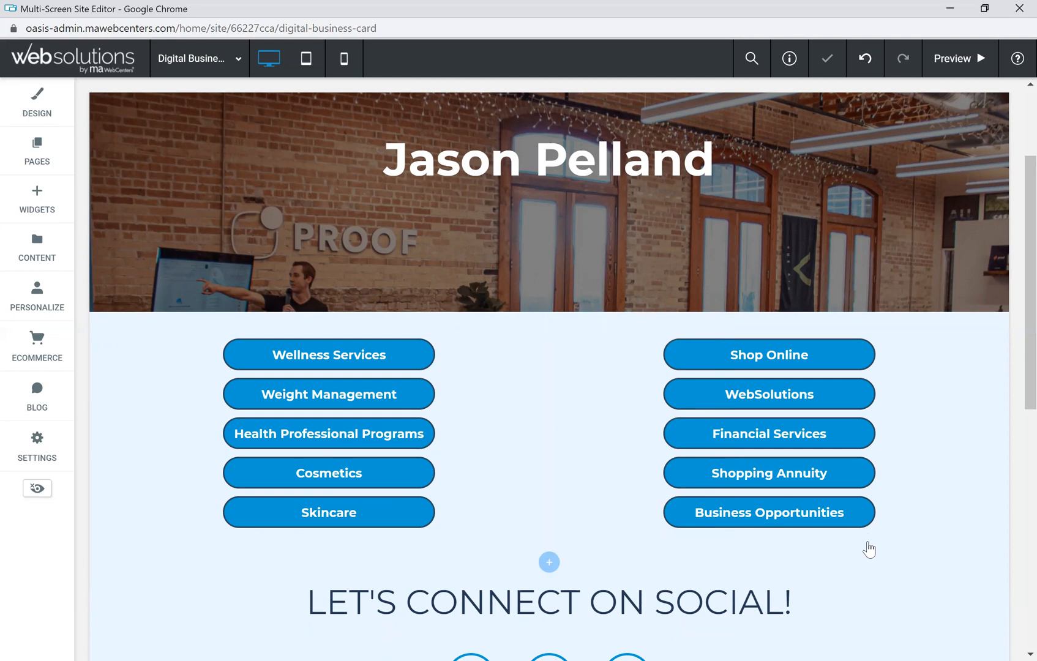
Step: Review the Shop Online link and edit the WebSolutions button's website URL
{"action": "left_click", "coordinate": [770, 364]}
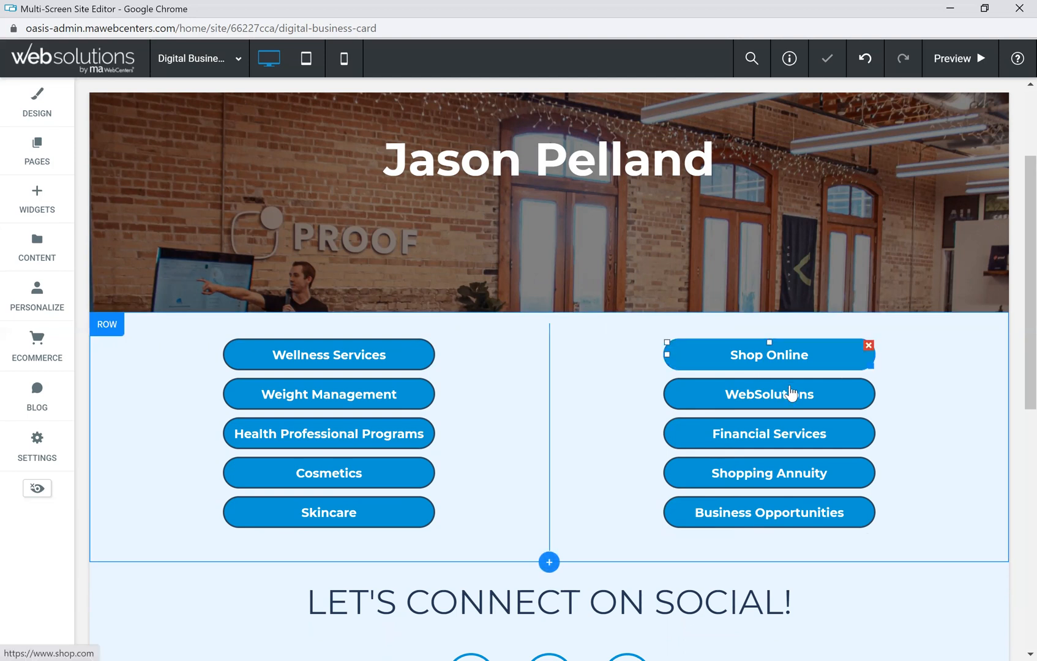
{"action": "left_click", "coordinate": [772, 360]}
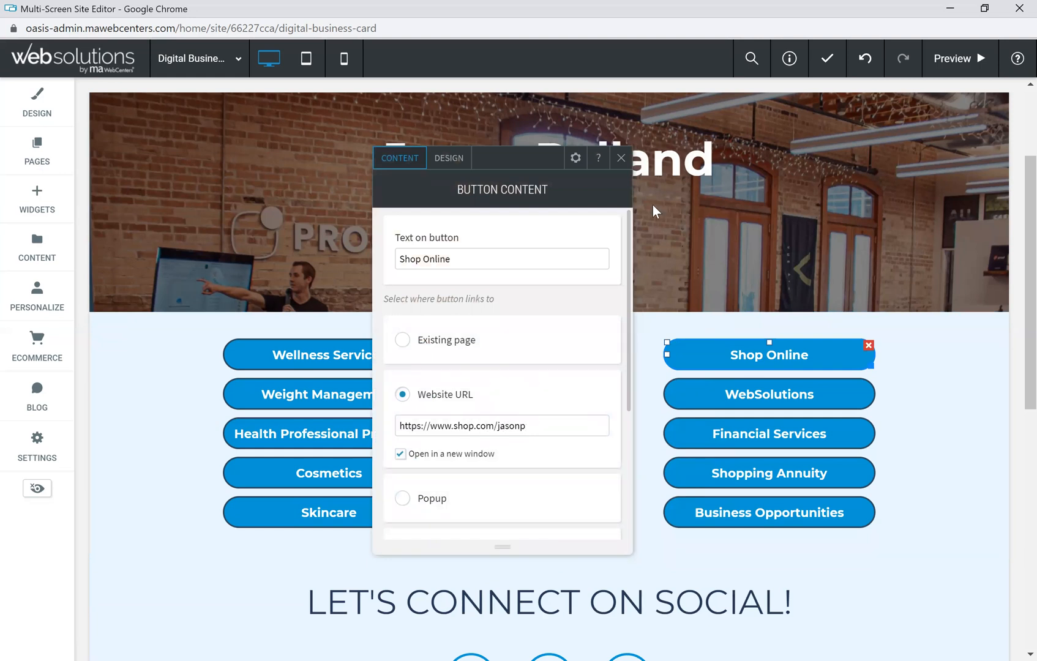
{"action": "left_click", "coordinate": [622, 158]}
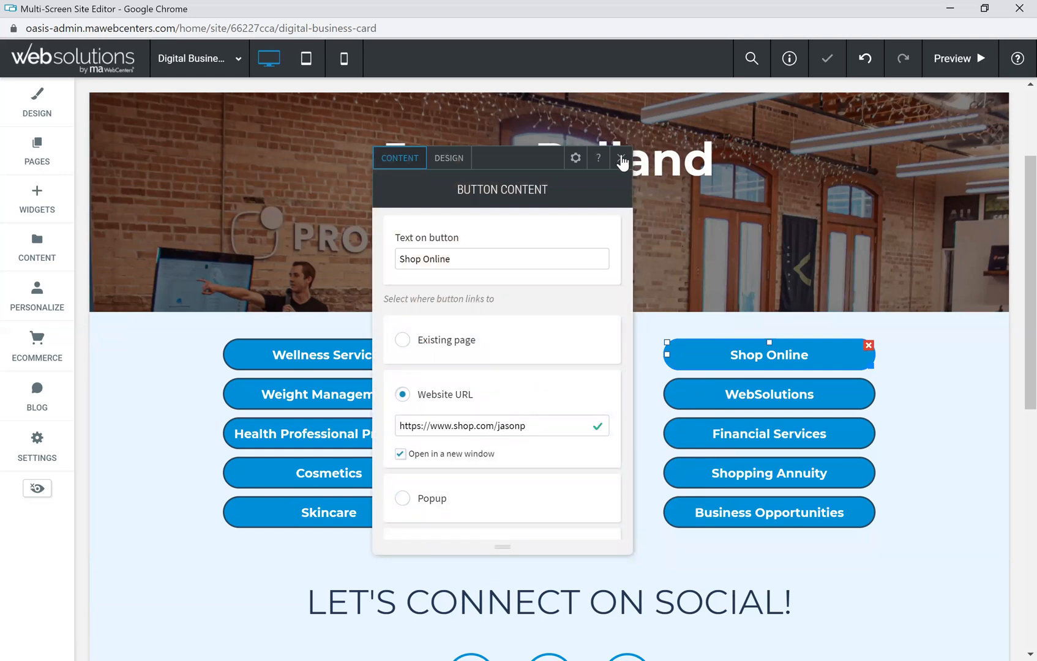
{"action": "left_click", "coordinate": [777, 398]}
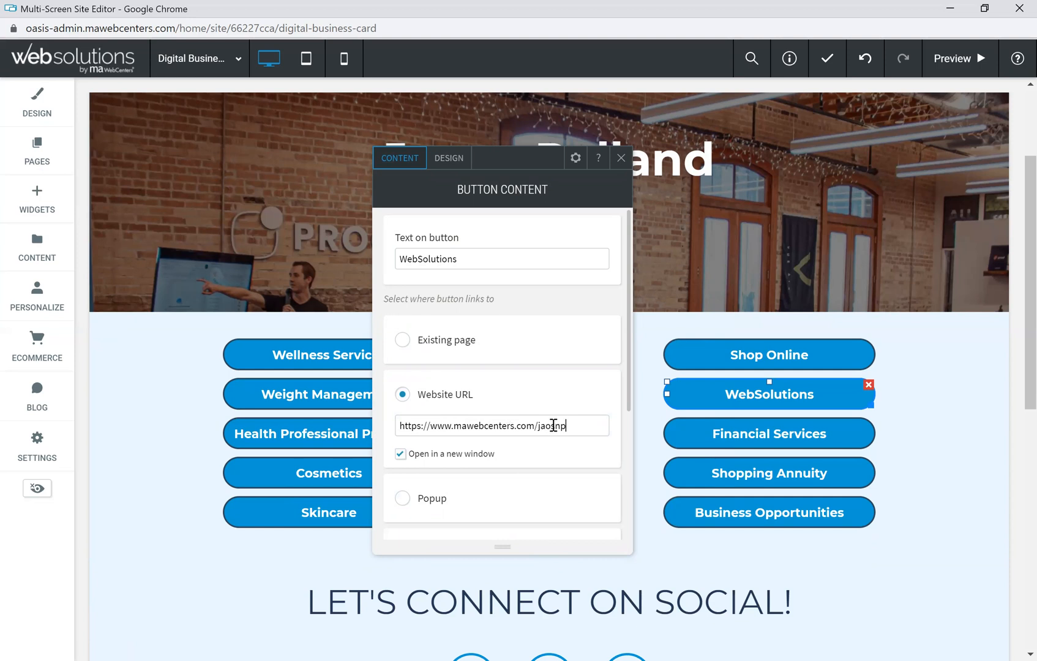
{"action": "type", "text": "so"}
{"action": "key", "text": "BackSpace"}
{"action": "key", "text": "BackSpace"}
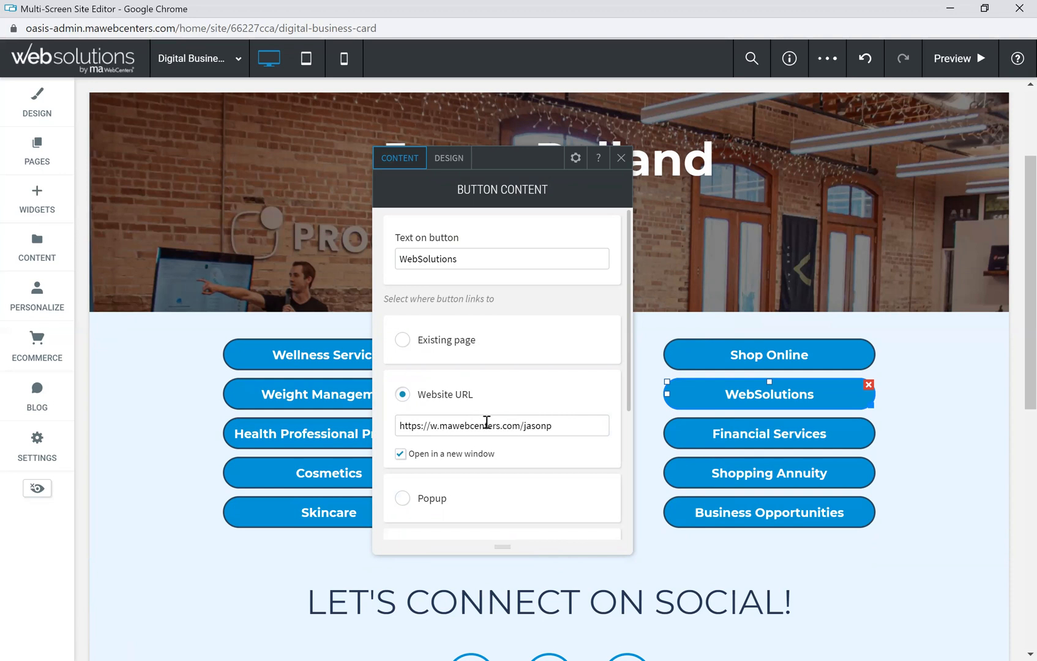
{"action": "left_click", "coordinate": [621, 158]}
Step: Delete Financial Services and Shopping Annuity, and move Skincare above Business Opportunities in the right column
{"action": "left_click", "coordinate": [786, 446]}
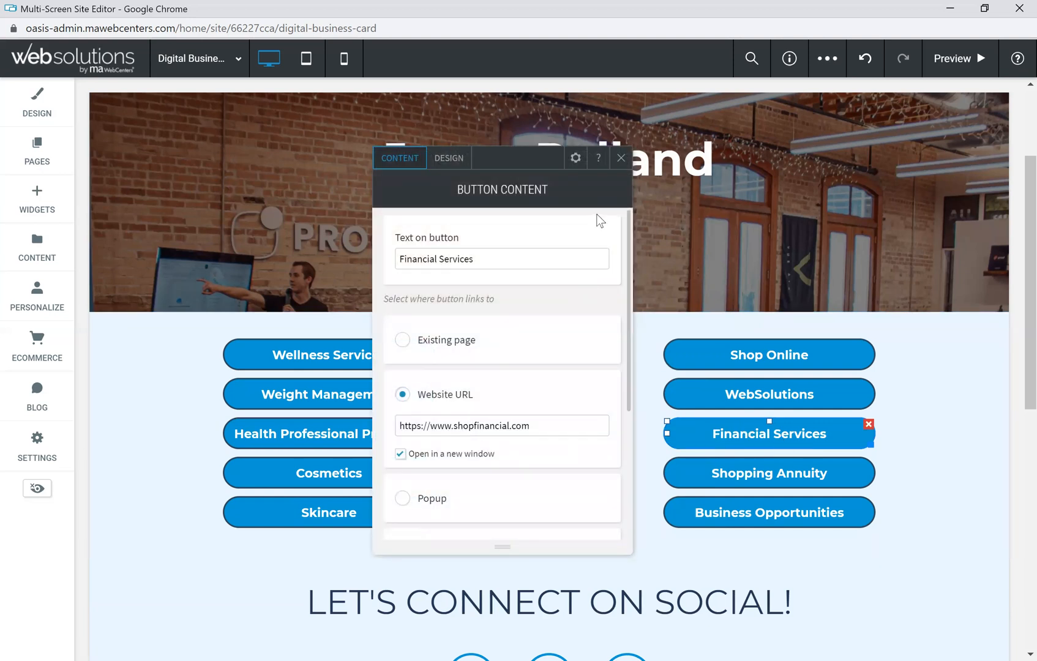
{"action": "left_click", "coordinate": [620, 159]}
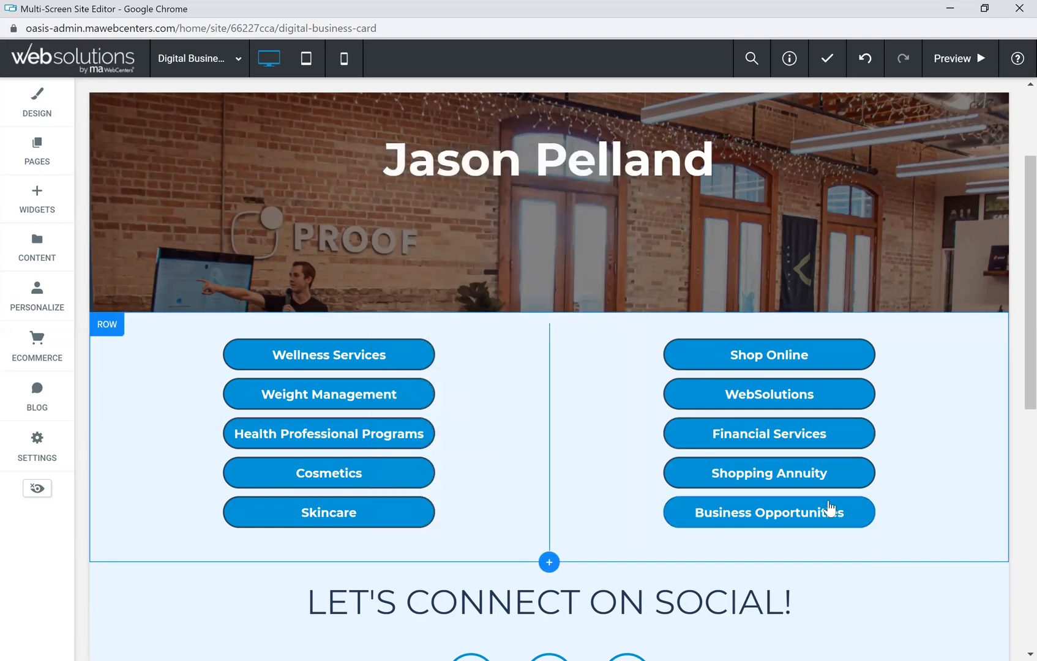
{"action": "left_click", "coordinate": [866, 427]}
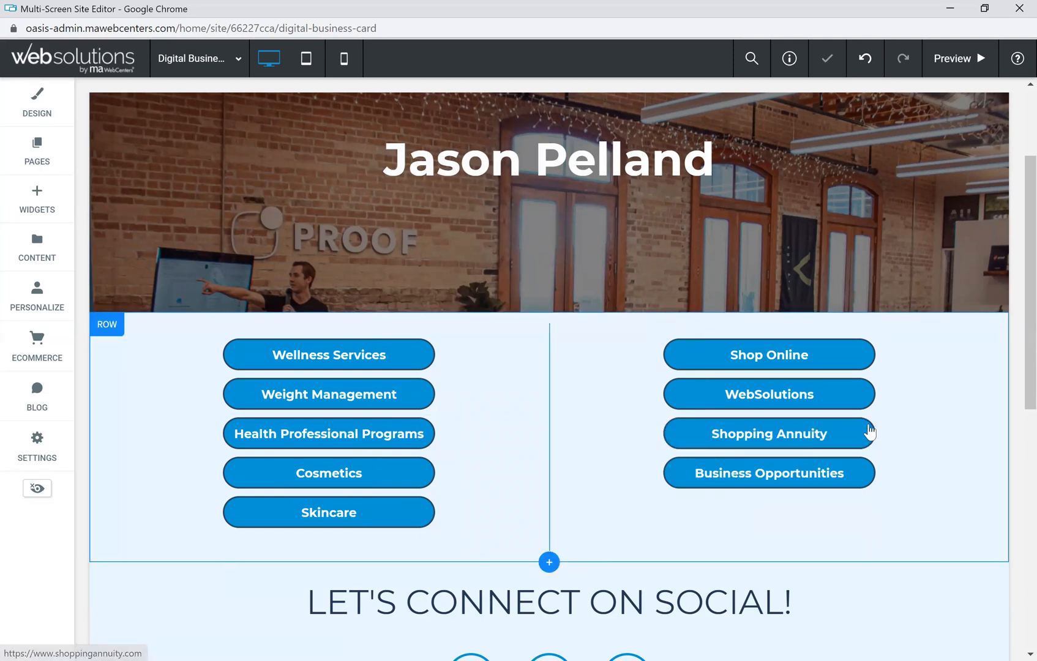
{"action": "left_click", "coordinate": [869, 426]}
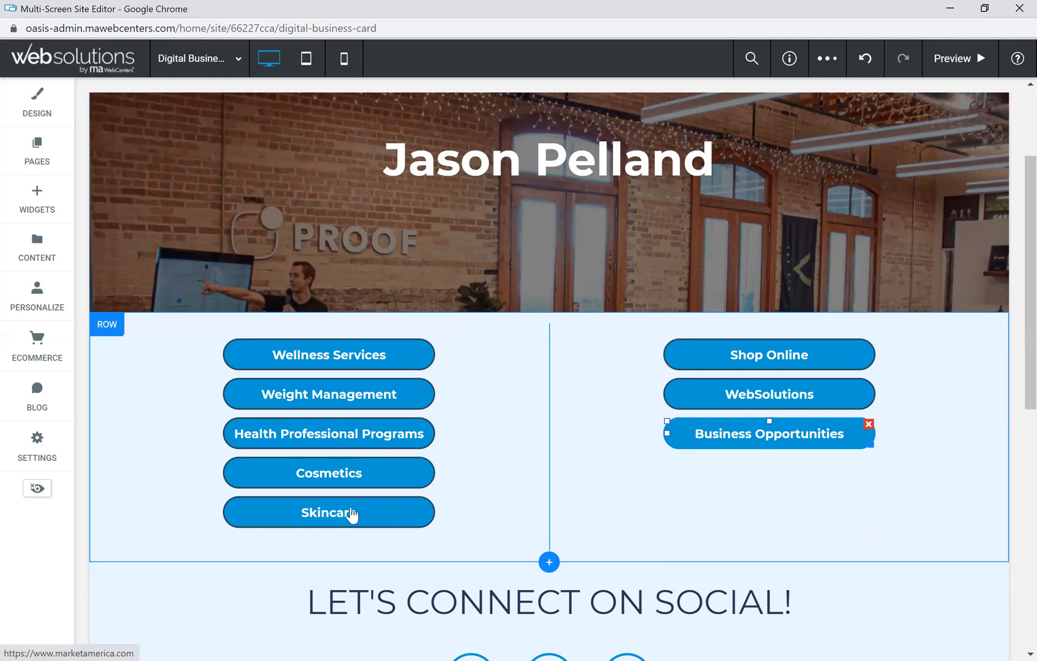
{"action": "left_click_drag", "start_coordinate": [660, 497], "coordinate": [758, 450]}
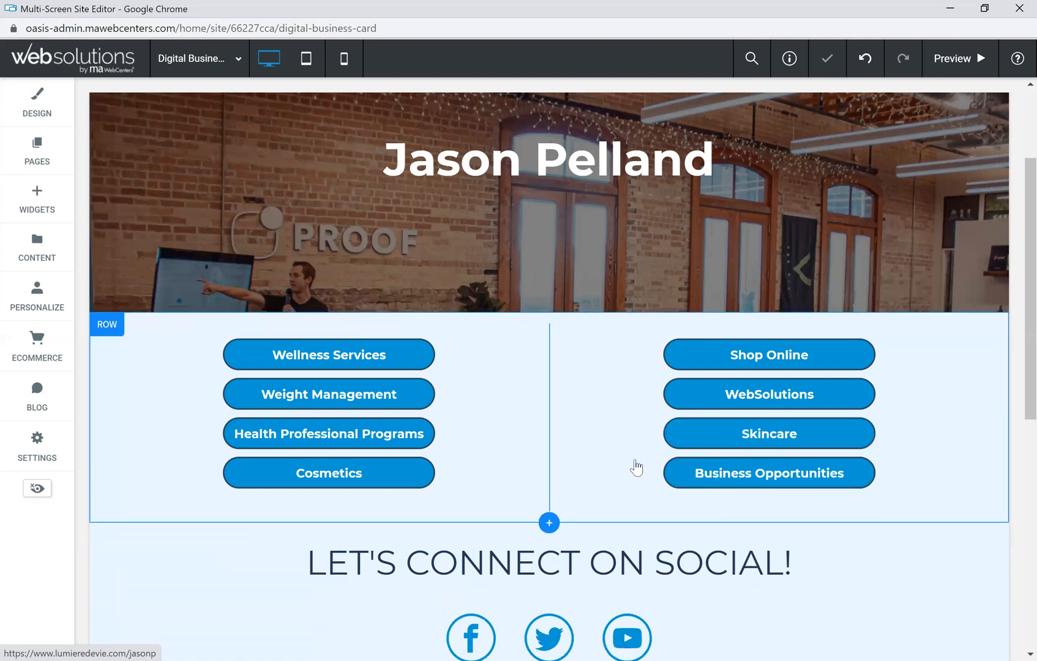
Step: Review the Wellness Services button's layout, text font and style design options without changes
{"action": "left_click", "coordinate": [397, 360]}
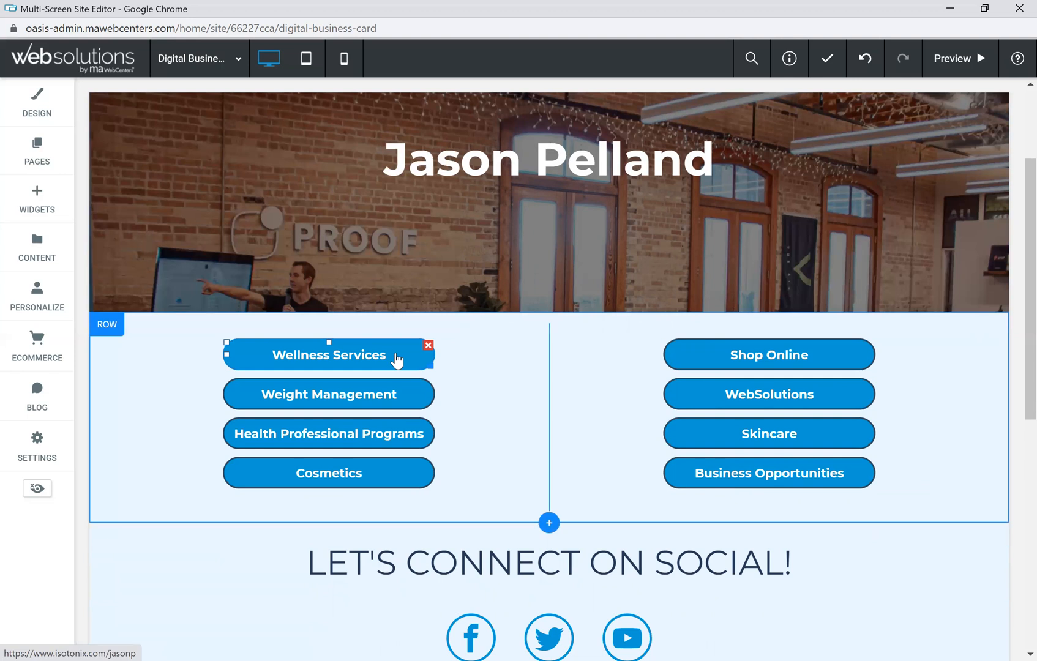
{"action": "left_click", "coordinate": [397, 360]}
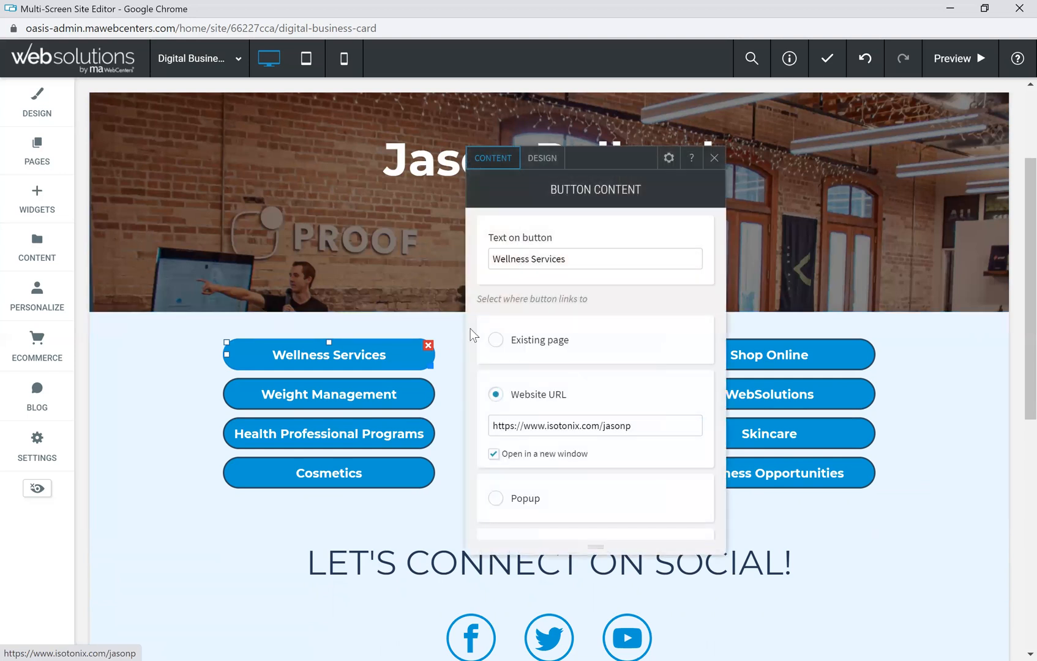
{"action": "left_click", "coordinate": [547, 160]}
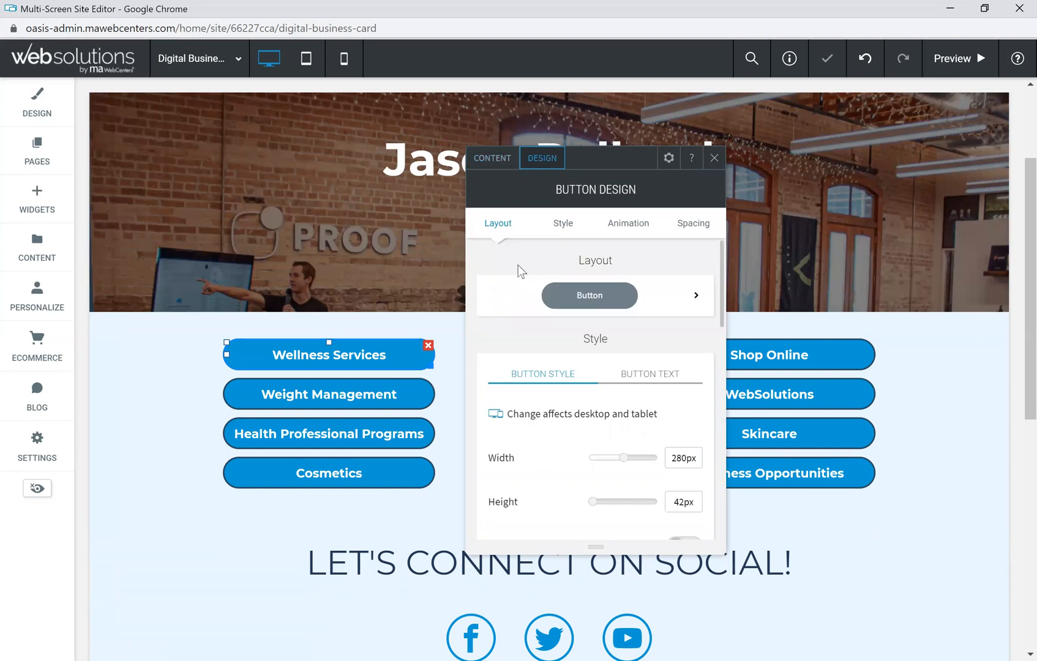
{"action": "left_click", "coordinate": [696, 296]}
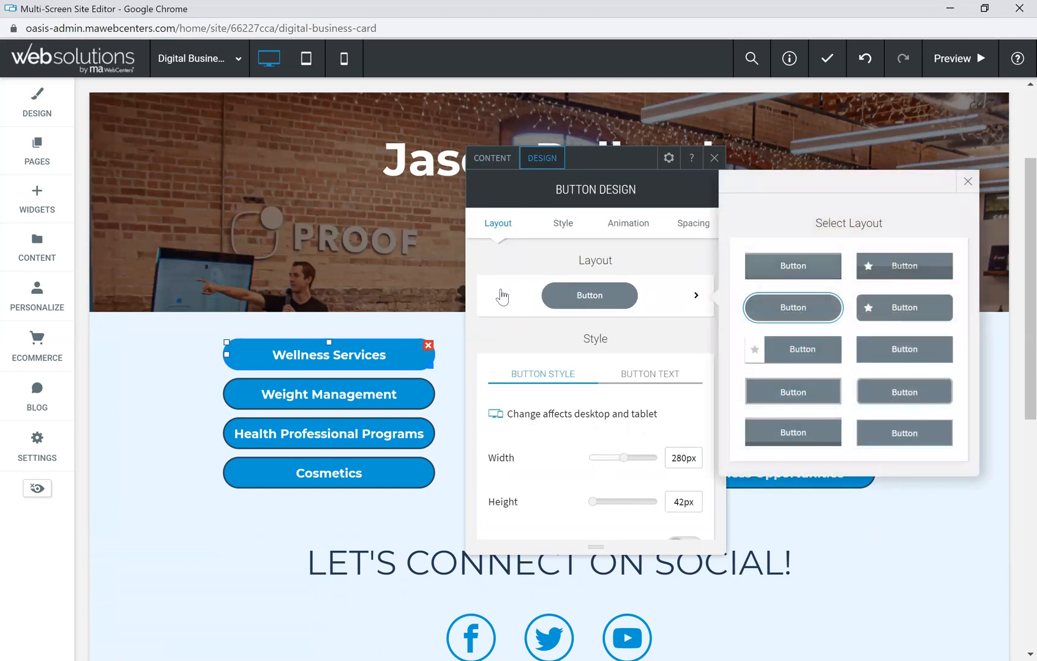
{"action": "scroll", "coordinate": [659, 360], "scroll_direction": "down", "scroll_amount": 1}
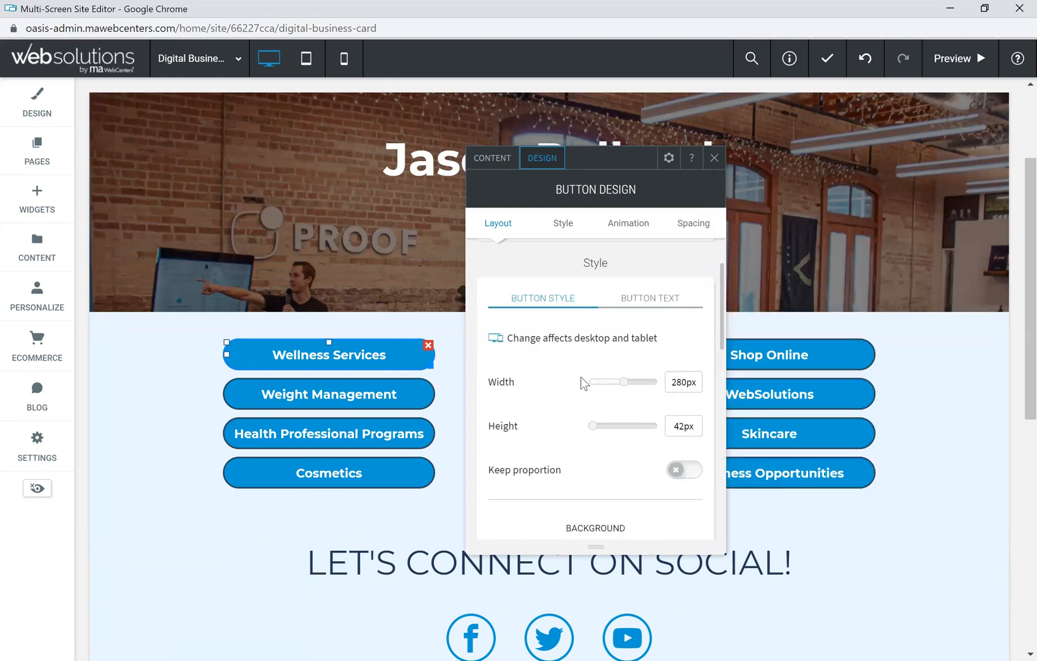
{"action": "left_click", "coordinate": [648, 300]}
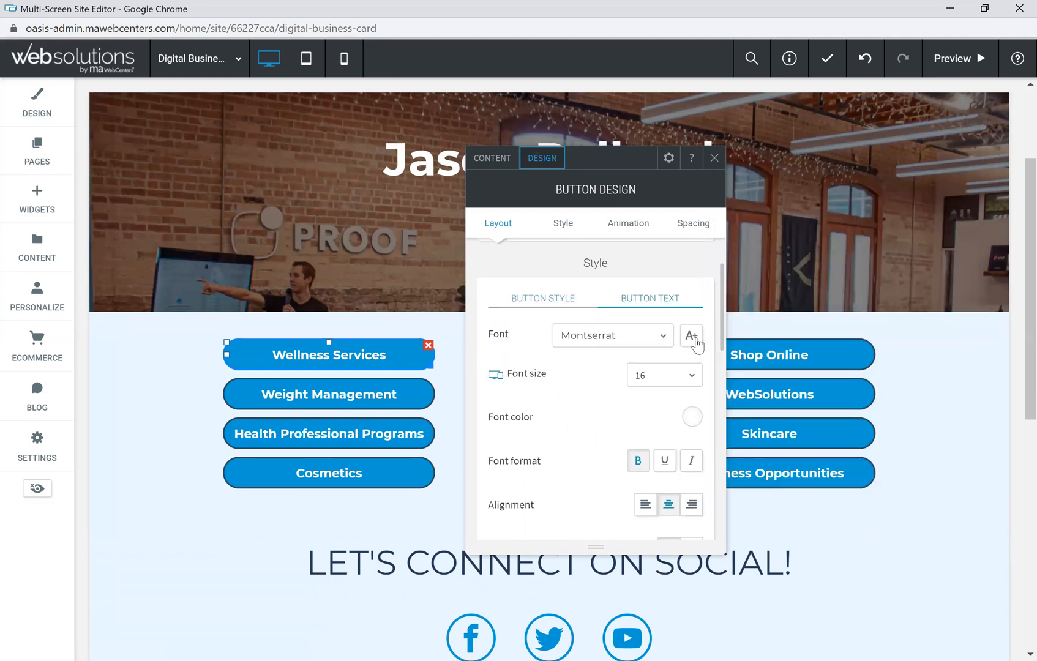
{"action": "left_click", "coordinate": [545, 299]}
{"action": "scroll", "coordinate": [551, 376], "scroll_direction": "down", "scroll_amount": 3}
{"action": "scroll", "coordinate": [549, 419], "scroll_direction": "down", "scroll_amount": 3}
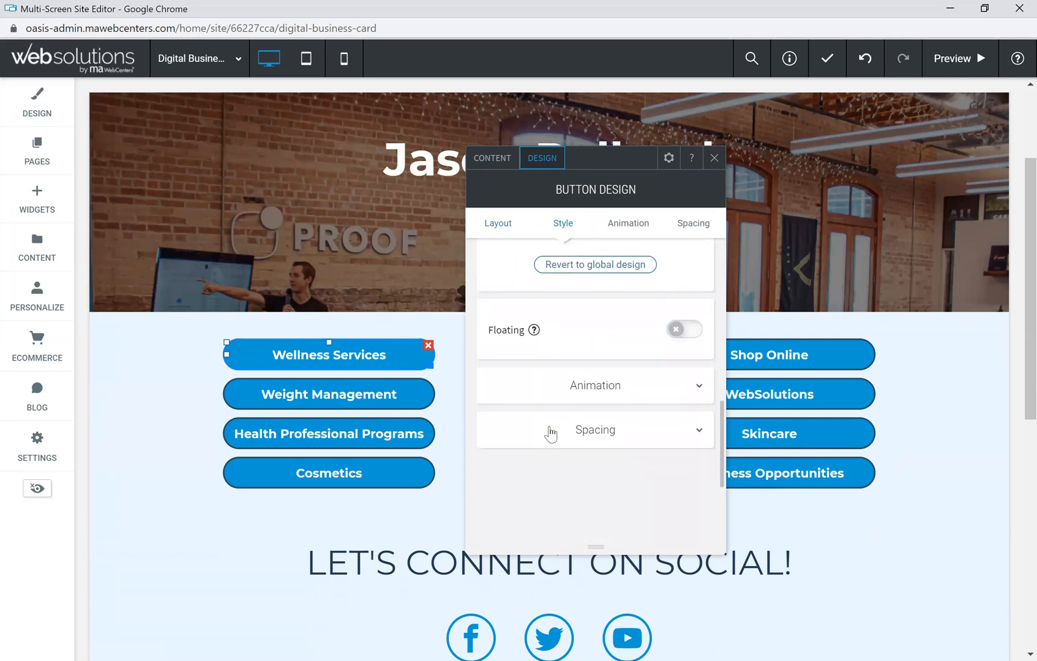
{"action": "scroll", "coordinate": [569, 417], "scroll_direction": "up", "scroll_amount": 6}
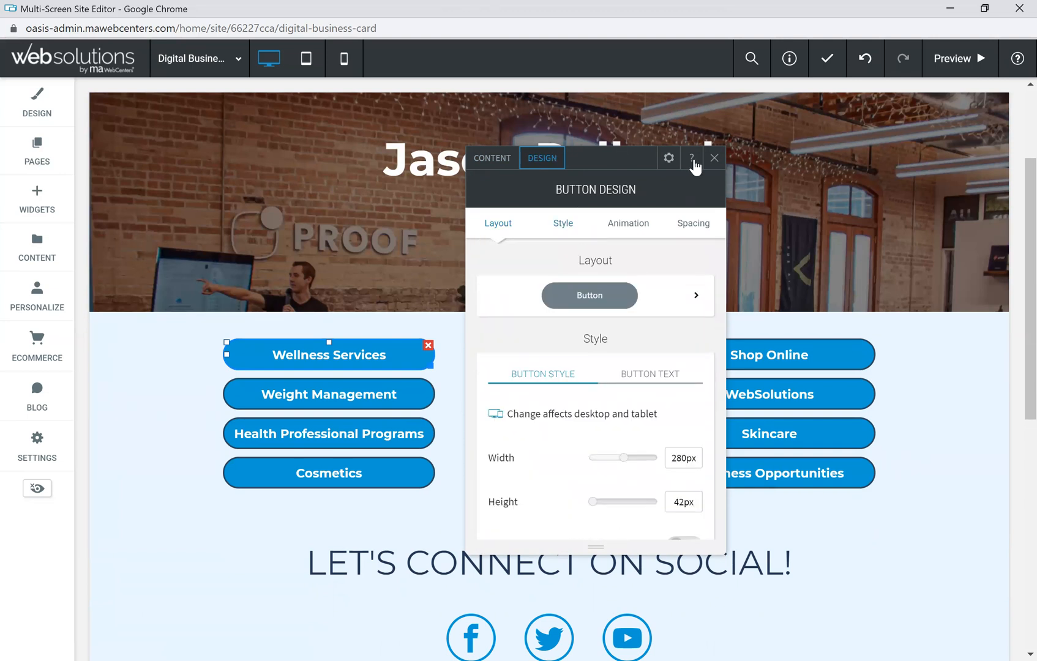
{"action": "left_click", "coordinate": [714, 160]}
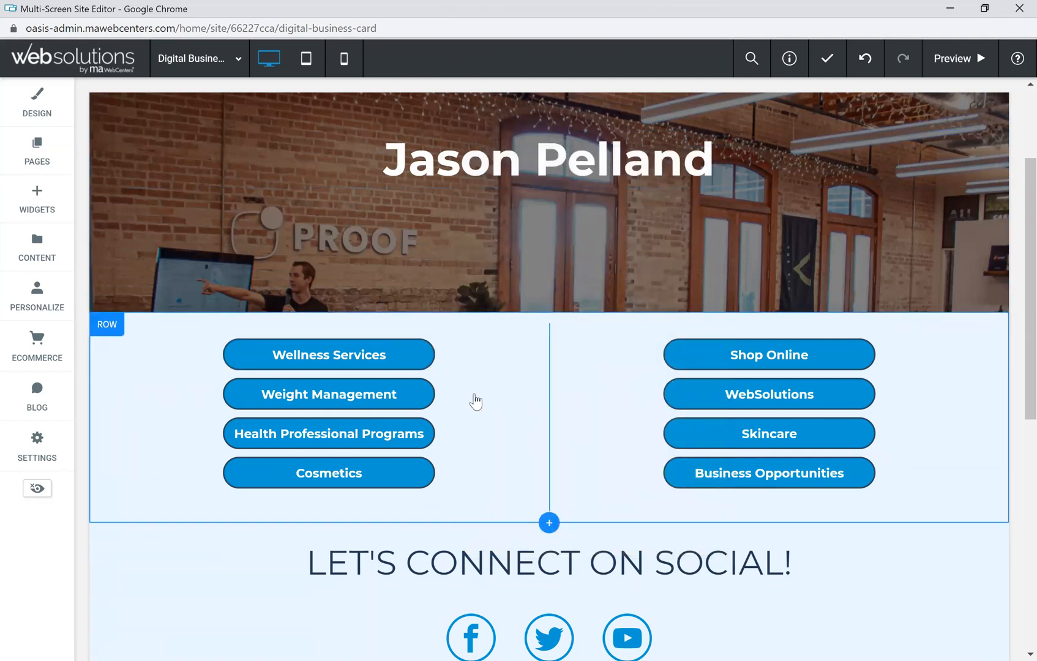
Step: In the social icons widget, drop Twitter and add Instagram, LinkedIn and WhatsApp
{"action": "scroll", "coordinate": [484, 364], "scroll_direction": "down", "scroll_amount": 3}
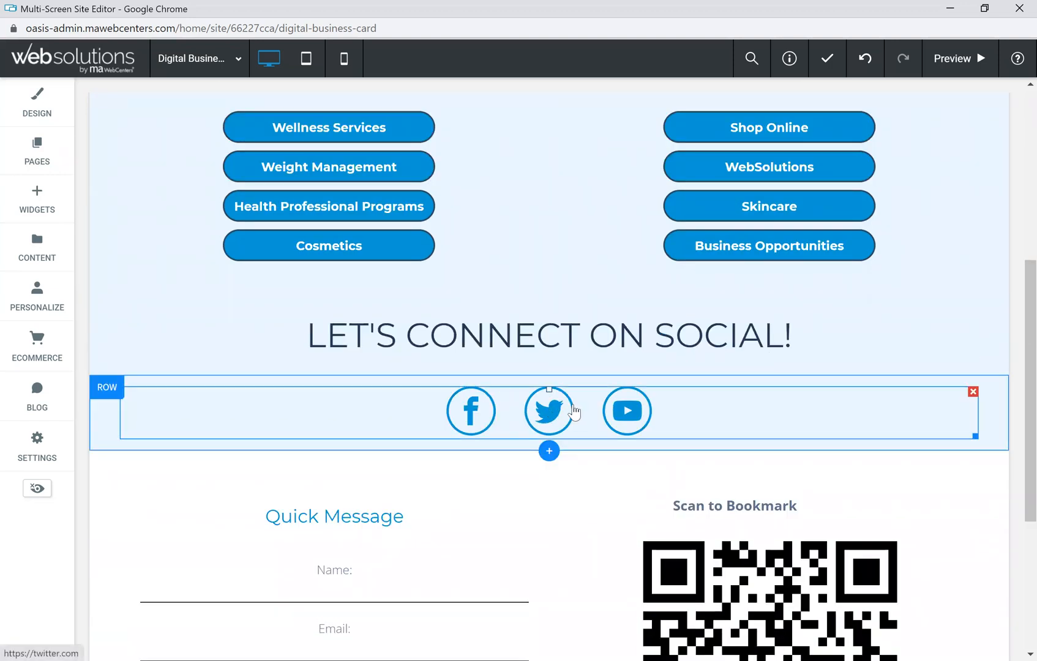
{"action": "left_click", "coordinate": [536, 420]}
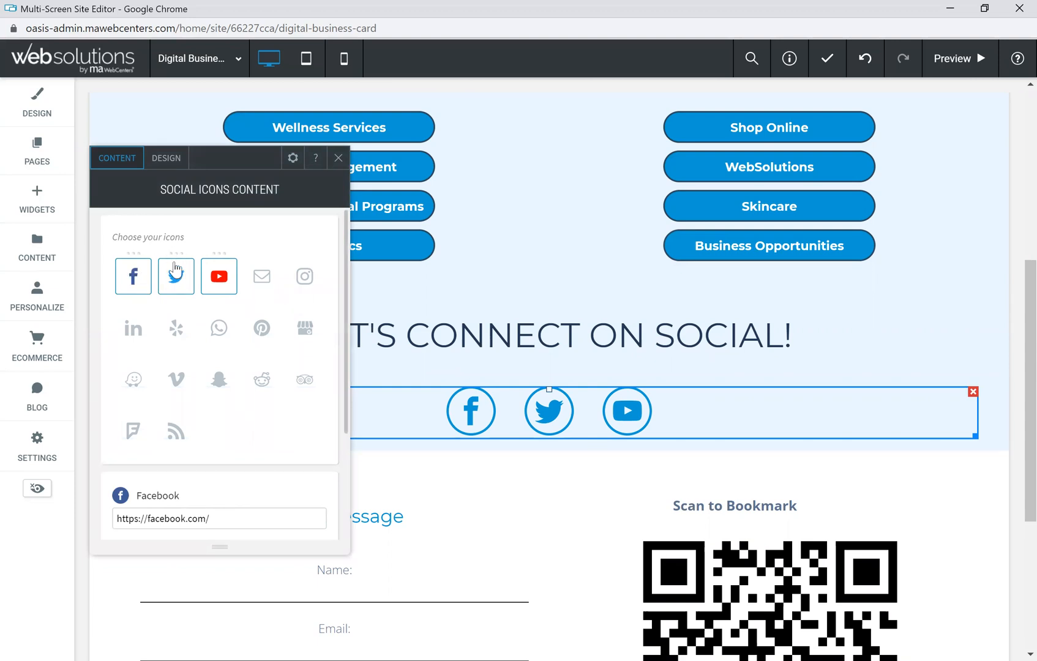
{"action": "left_click", "coordinate": [174, 283]}
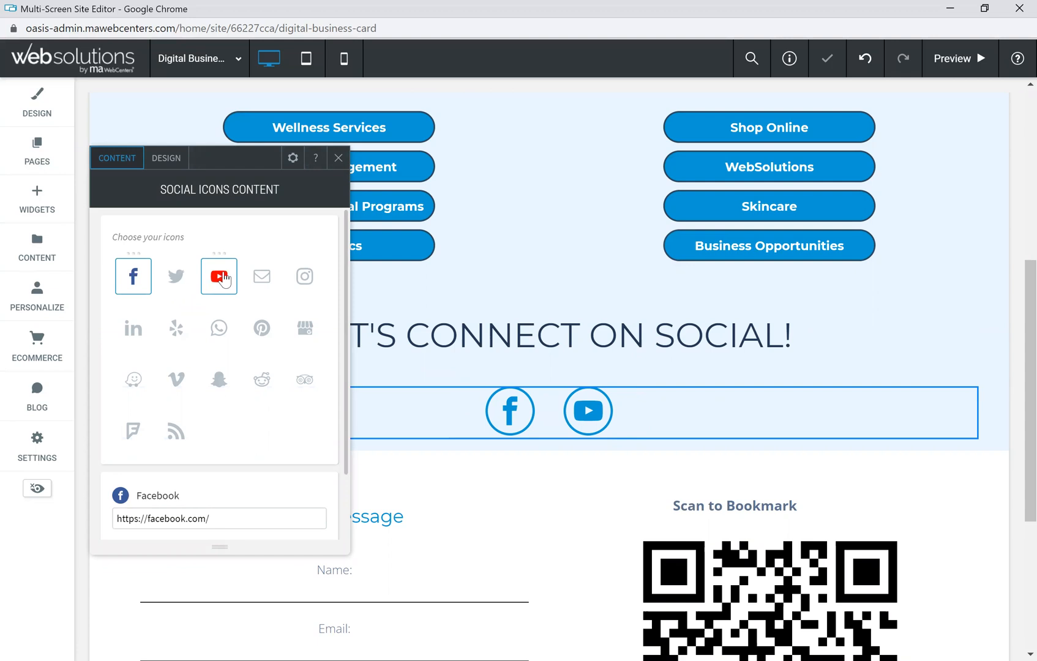
{"action": "left_click", "coordinate": [306, 281]}
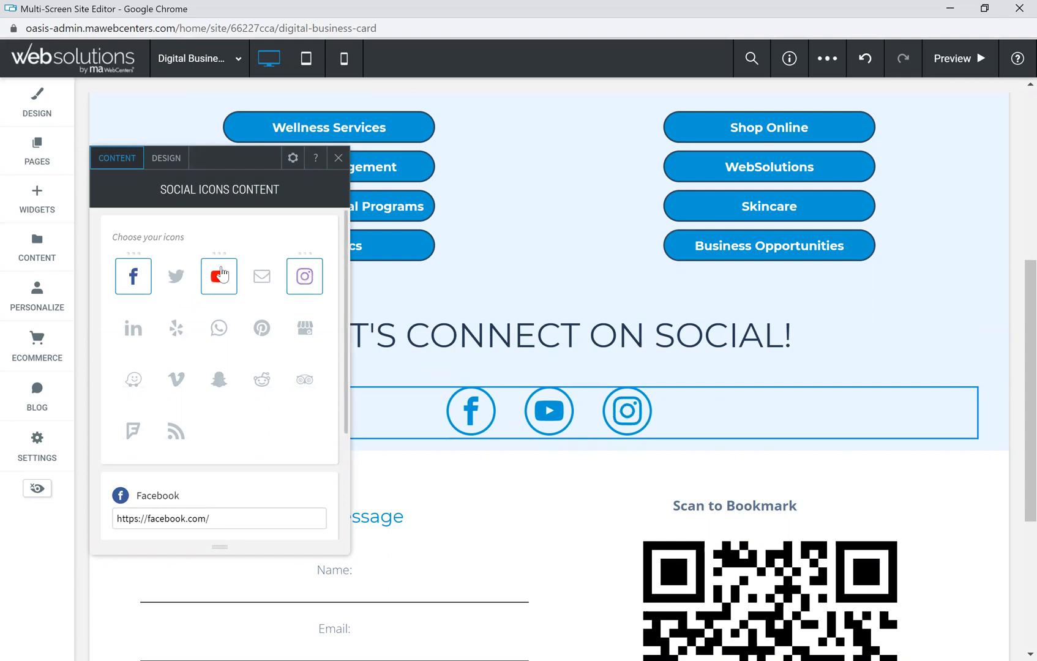
{"action": "left_click", "coordinate": [134, 330]}
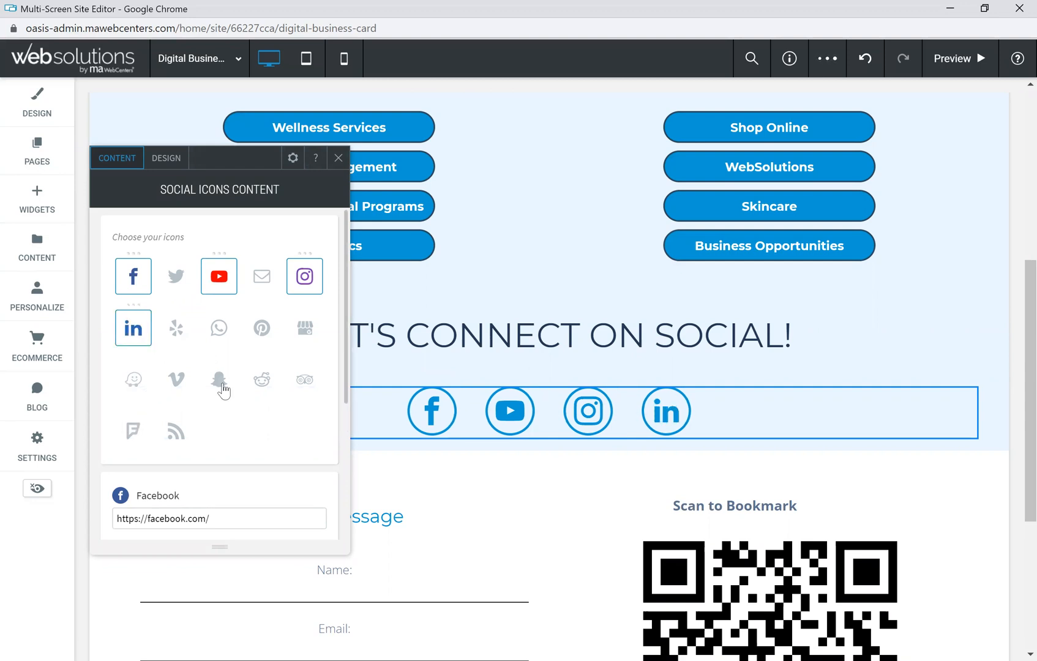
{"action": "left_click", "coordinate": [235, 331]}
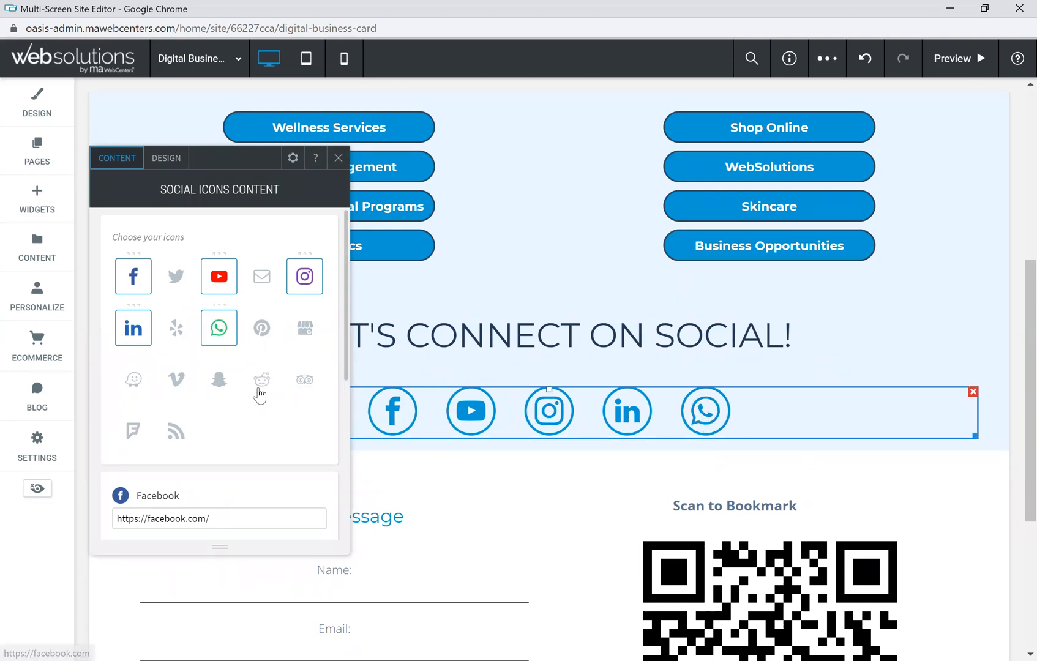
Step: Edit the profile links, then remove WhatsApp, LinkedIn and YouTube, leaving Facebook and Instagram
{"action": "scroll", "coordinate": [216, 370], "scroll_direction": "down", "scroll_amount": 4}
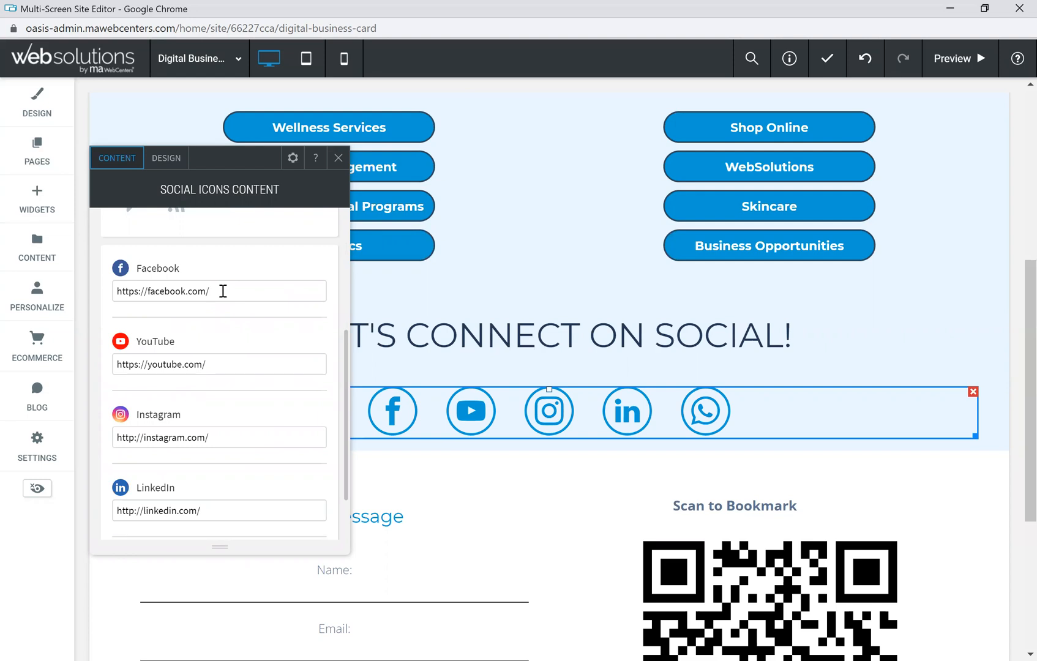
{"action": "left_click", "coordinate": [253, 362]}
{"action": "scroll", "coordinate": [248, 474], "scroll_direction": "down", "scroll_amount": 1}
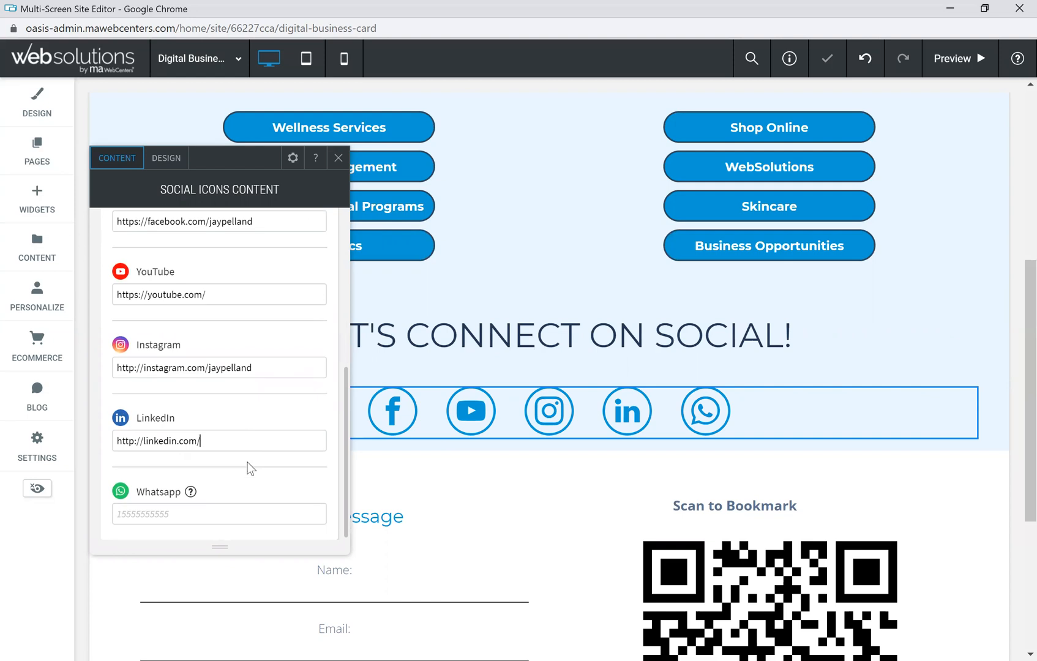
{"action": "scroll", "coordinate": [274, 427], "scroll_direction": "up", "scroll_amount": 4}
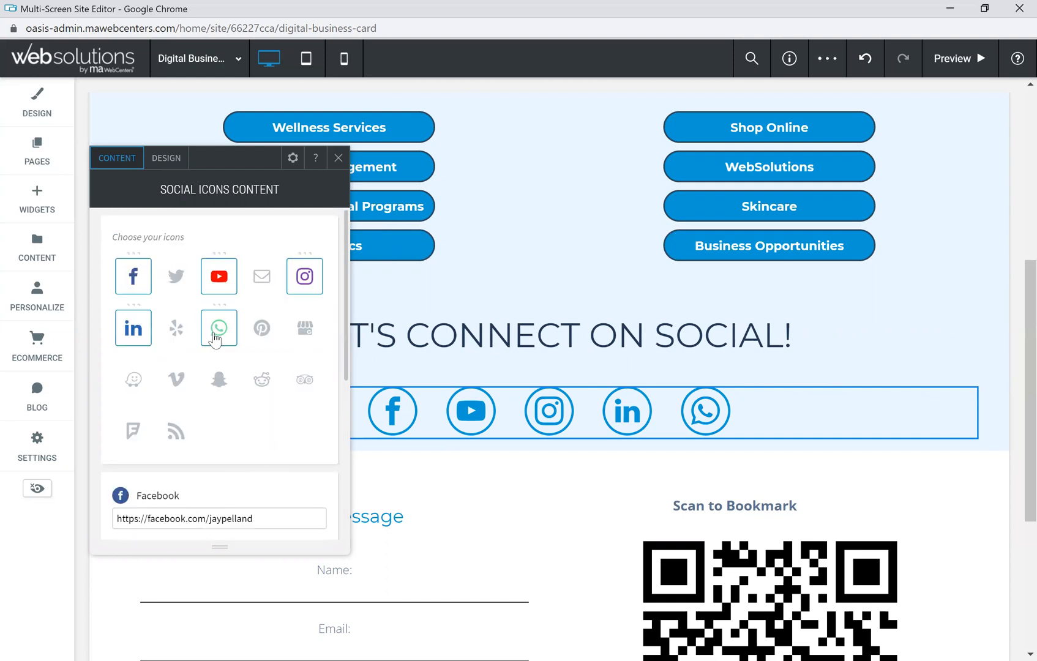
{"action": "left_click", "coordinate": [220, 329]}
{"action": "left_click", "coordinate": [133, 334]}
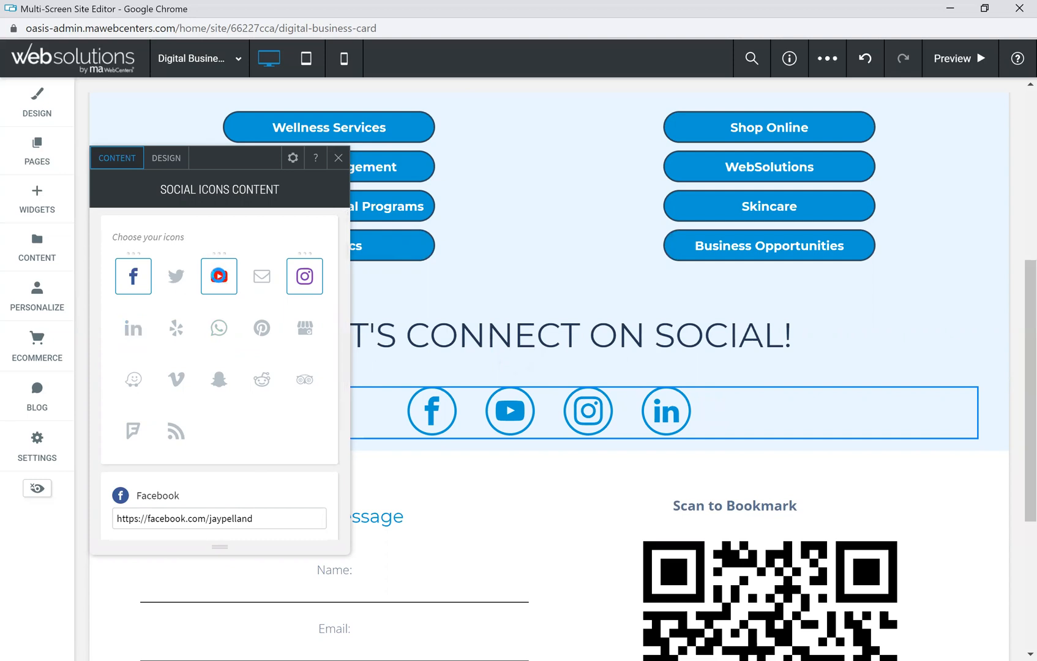
{"action": "left_click", "coordinate": [220, 279]}
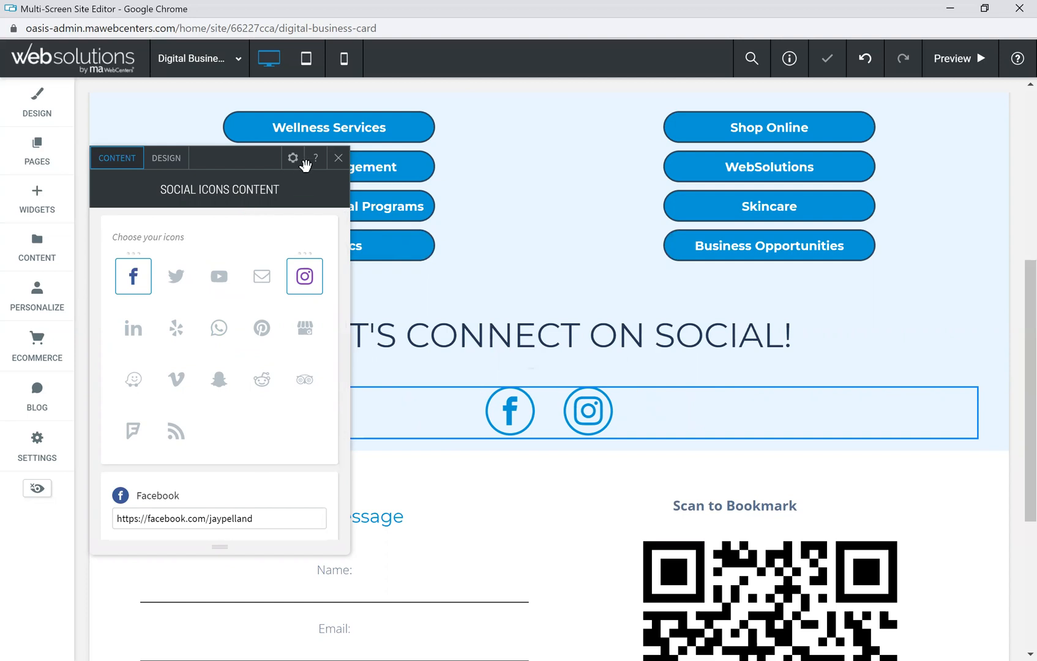
{"action": "left_click", "coordinate": [338, 160]}
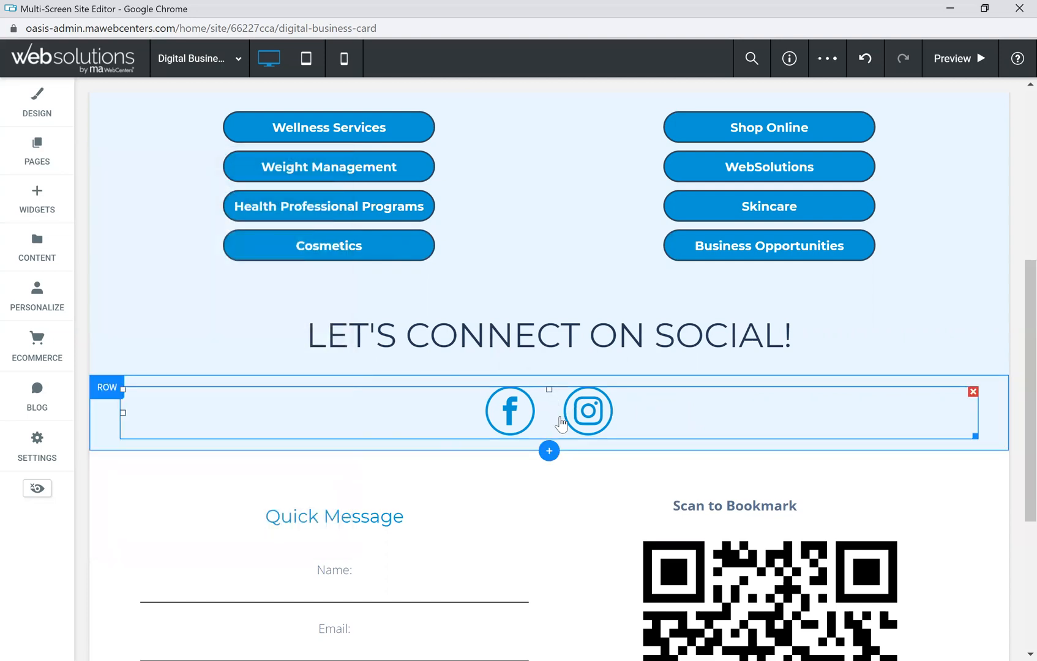
Step: Enter the owner's e-mail as the form's submission recipient and change the subject to 'Website Inquiry'
{"action": "scroll", "coordinate": [563, 285], "scroll_direction": "down", "scroll_amount": 3}
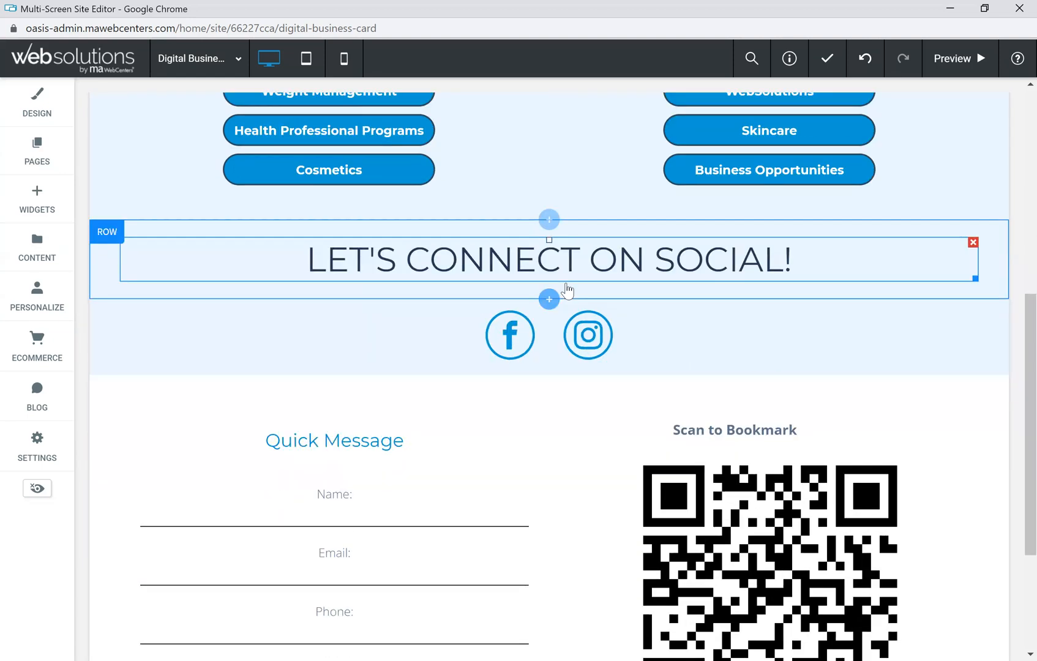
{"action": "scroll", "coordinate": [386, 385], "scroll_direction": "down", "scroll_amount": 1}
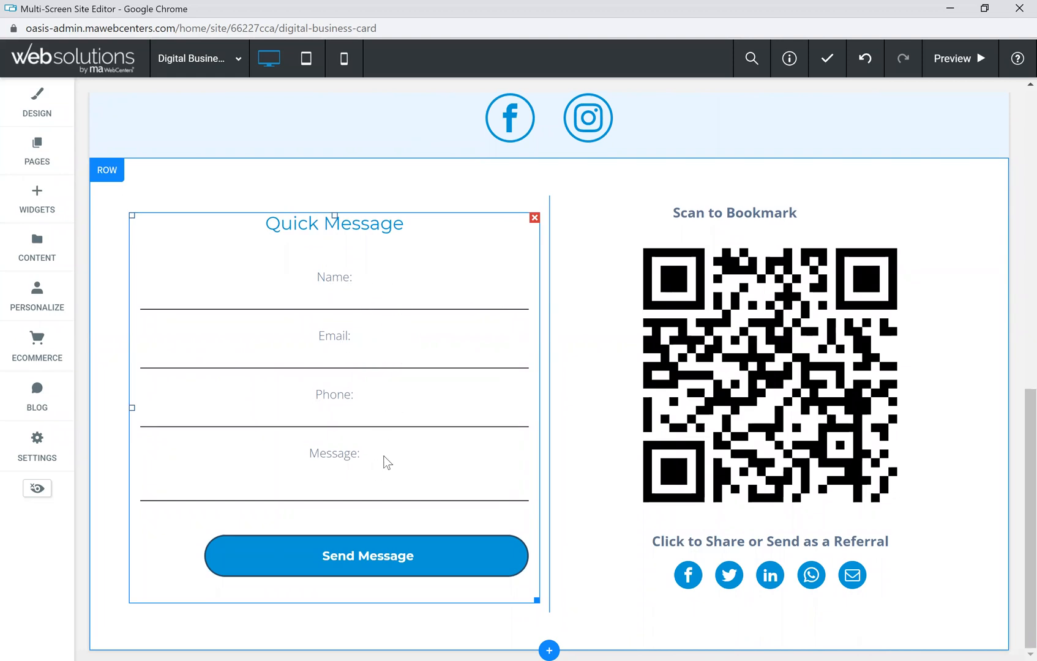
{"action": "left_click", "coordinate": [406, 564]}
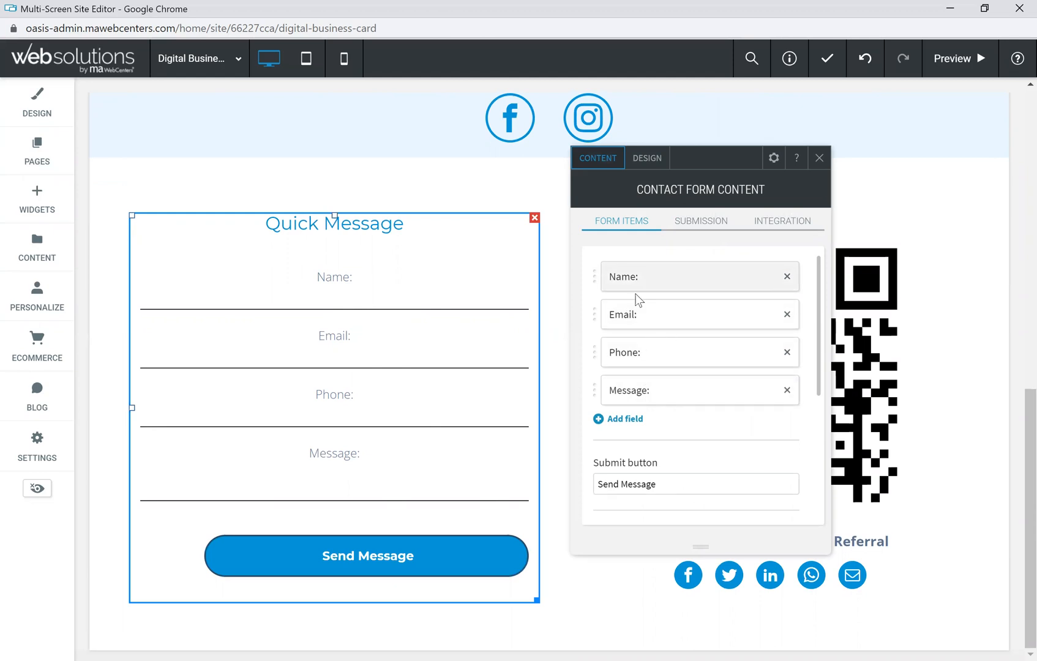
{"action": "left_click", "coordinate": [701, 225]}
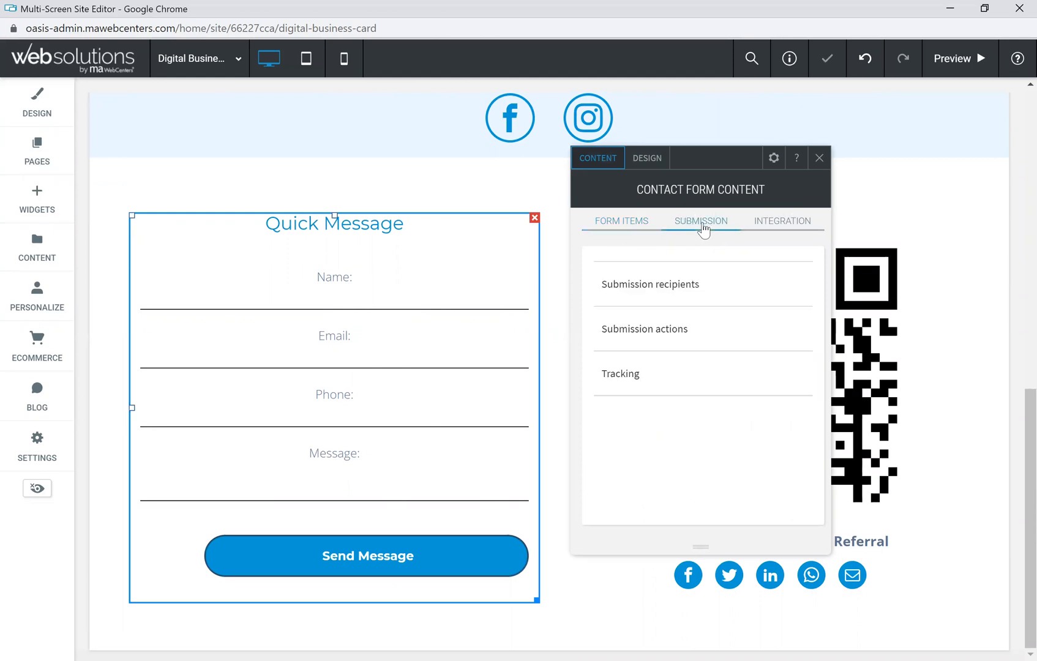
{"action": "left_click", "coordinate": [672, 288]}
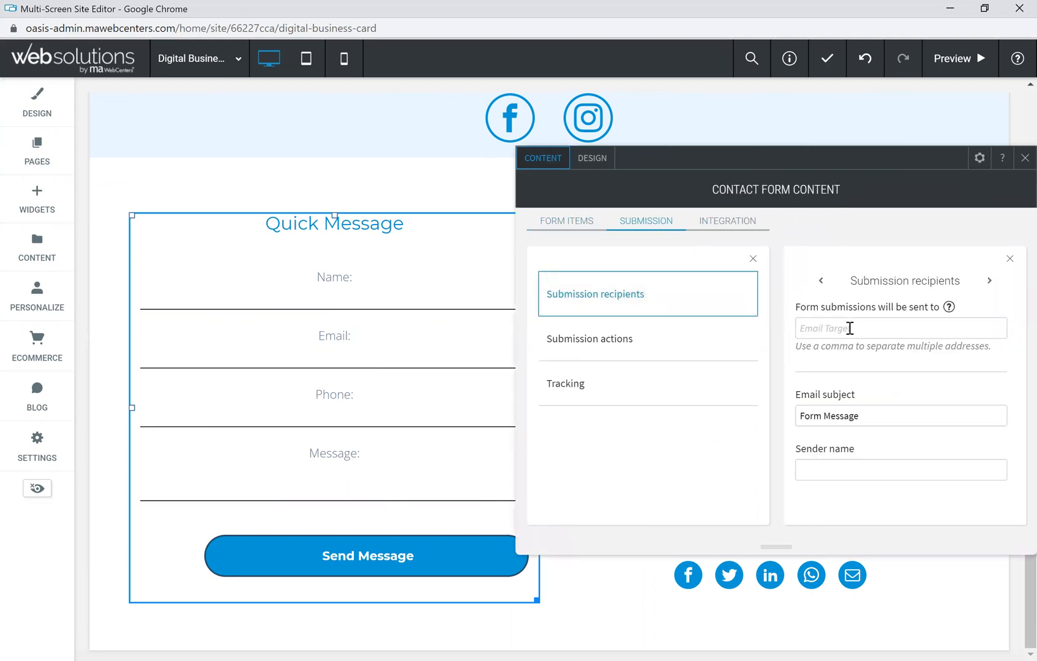
{"action": "double_click", "coordinate": [811, 417]}
{"action": "type", "text": "Website"}
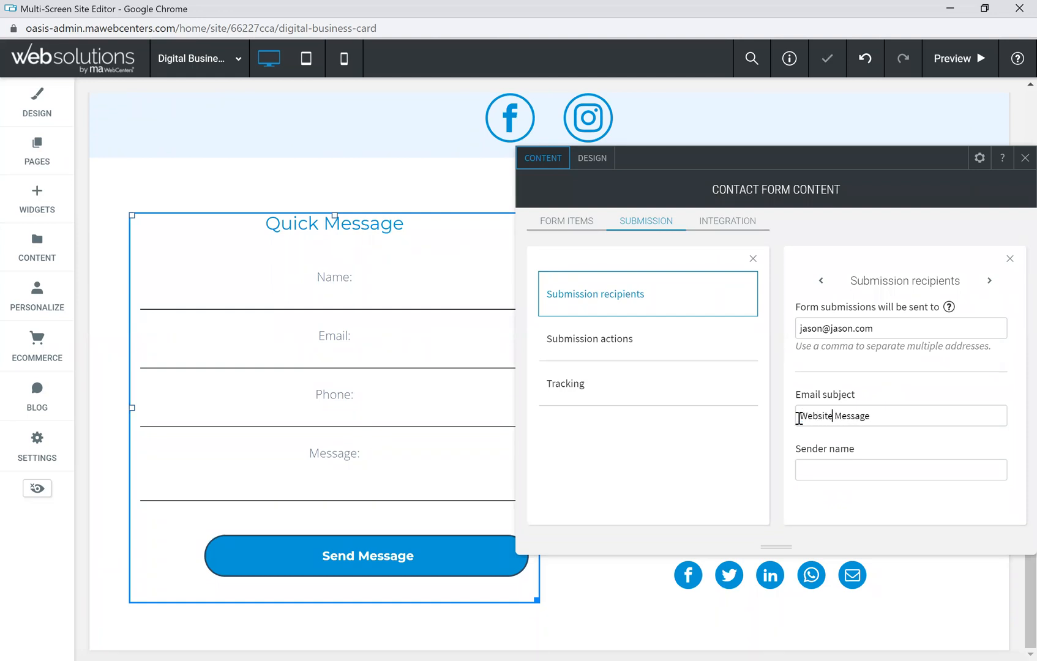
{"action": "left_click_drag", "start_coordinate": [872, 416], "coordinate": [835, 419]}
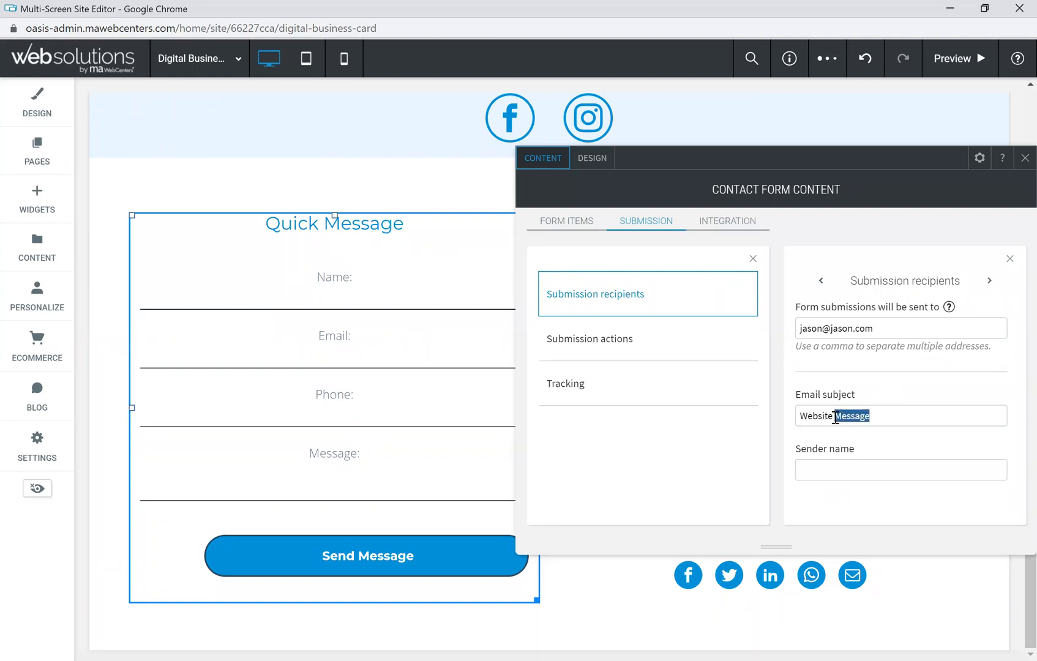
{"action": "type", "text": "nquiry"}
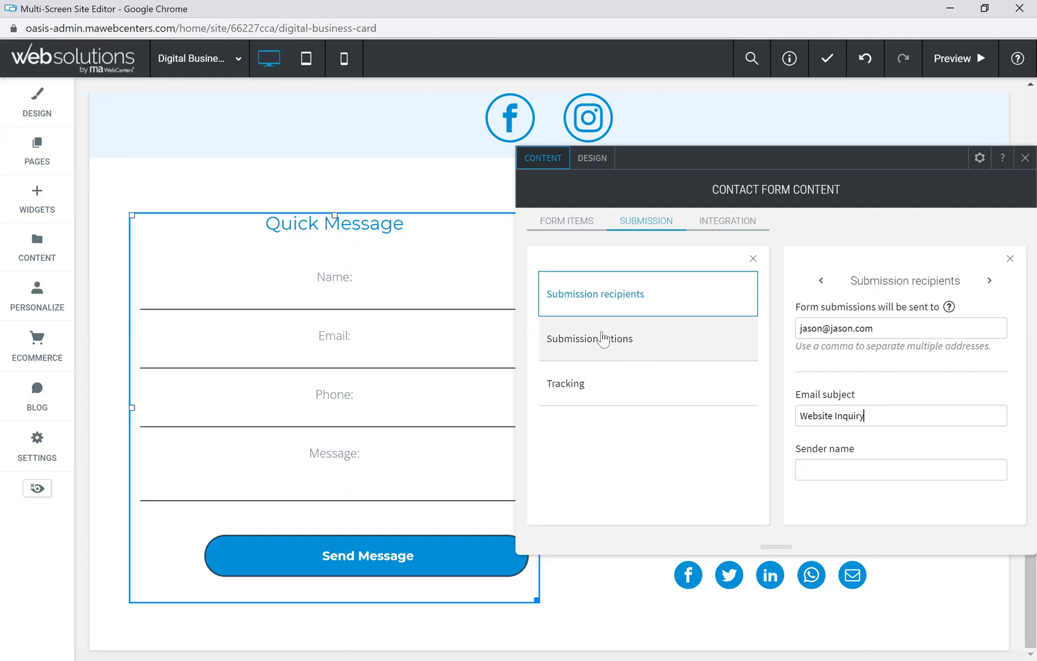
Step: Append 'I look forward to speaking with you.' to the thank-you message, then review tracking and integrations
{"action": "left_click", "coordinate": [624, 350]}
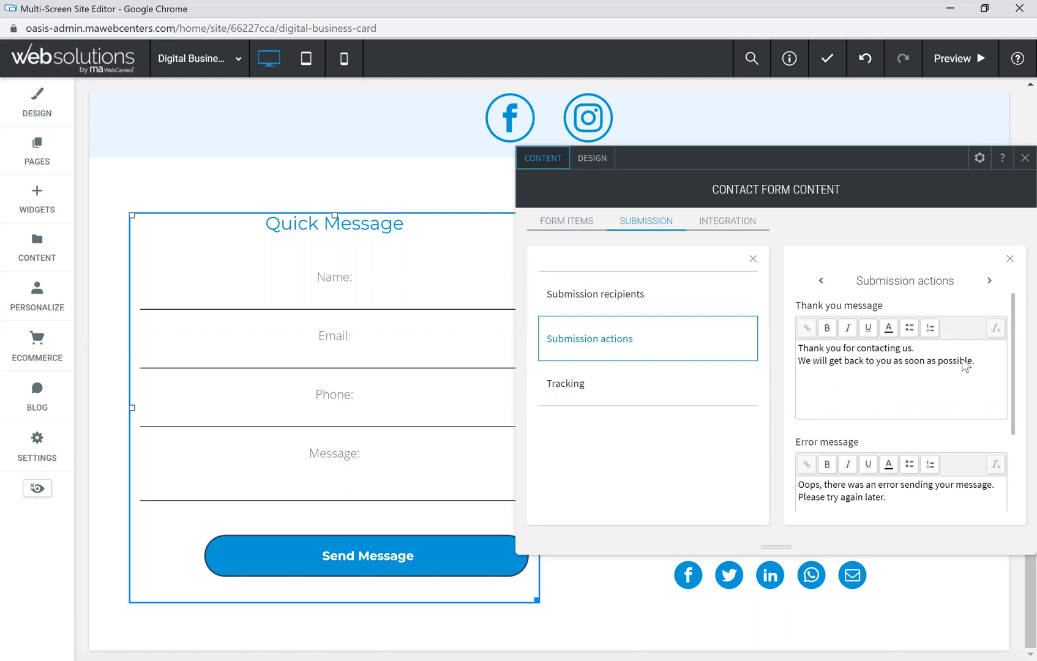
{"action": "left_click", "coordinate": [977, 362]}
{"action": "type", "text": "I look forward to speaking wiht"}
{"action": "key", "text": "BackSpace"}
{"action": "key", "text": "BackSpace"}
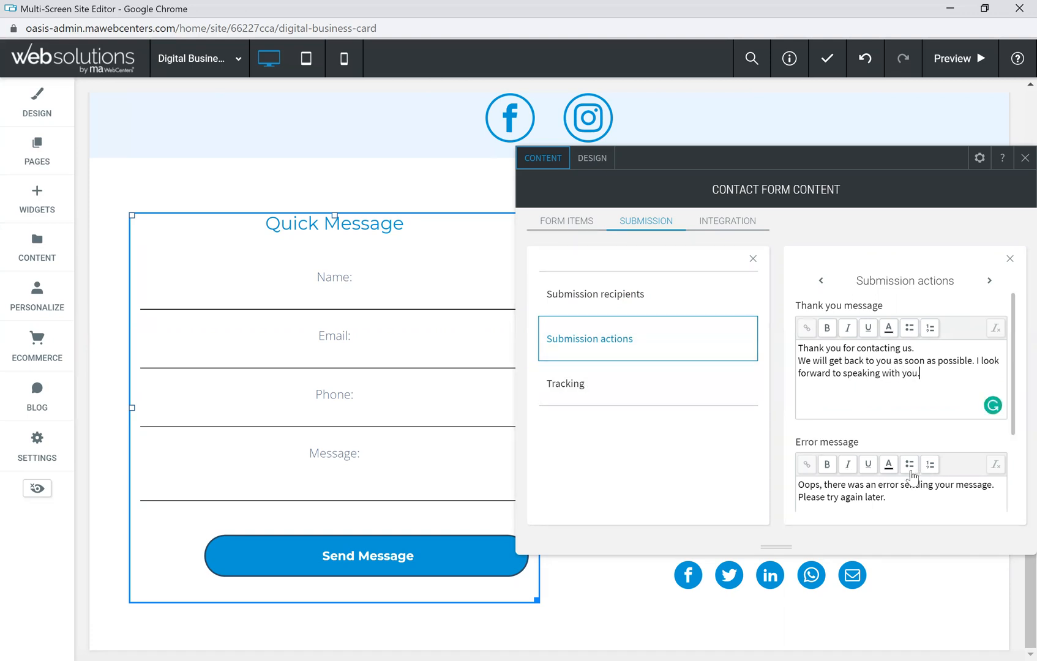
{"action": "left_click", "coordinate": [580, 391]}
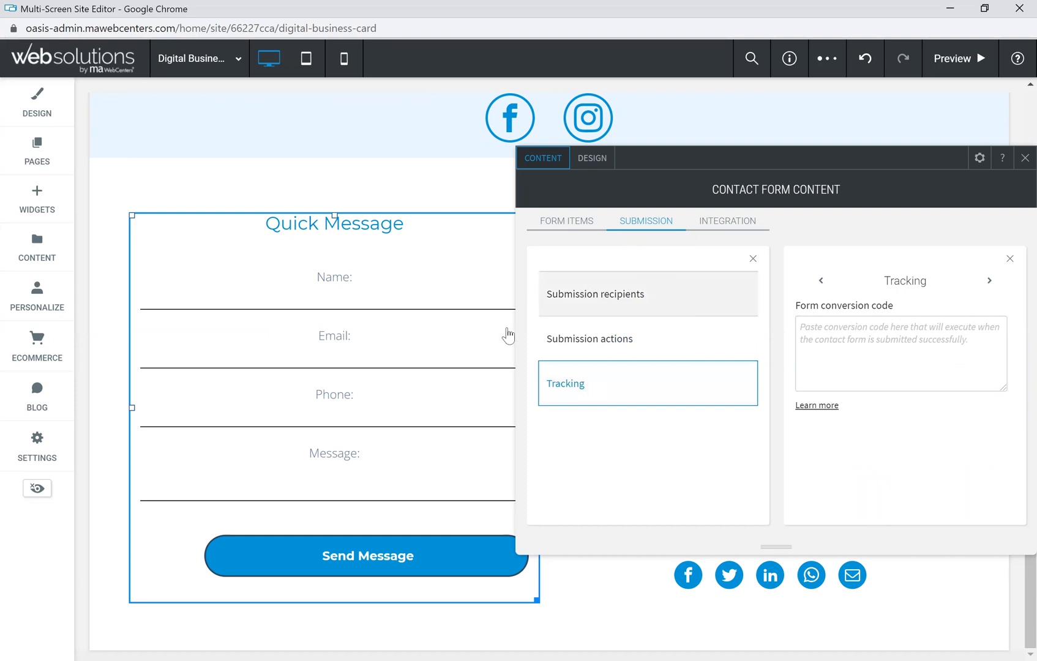
{"action": "left_click", "coordinate": [739, 226]}
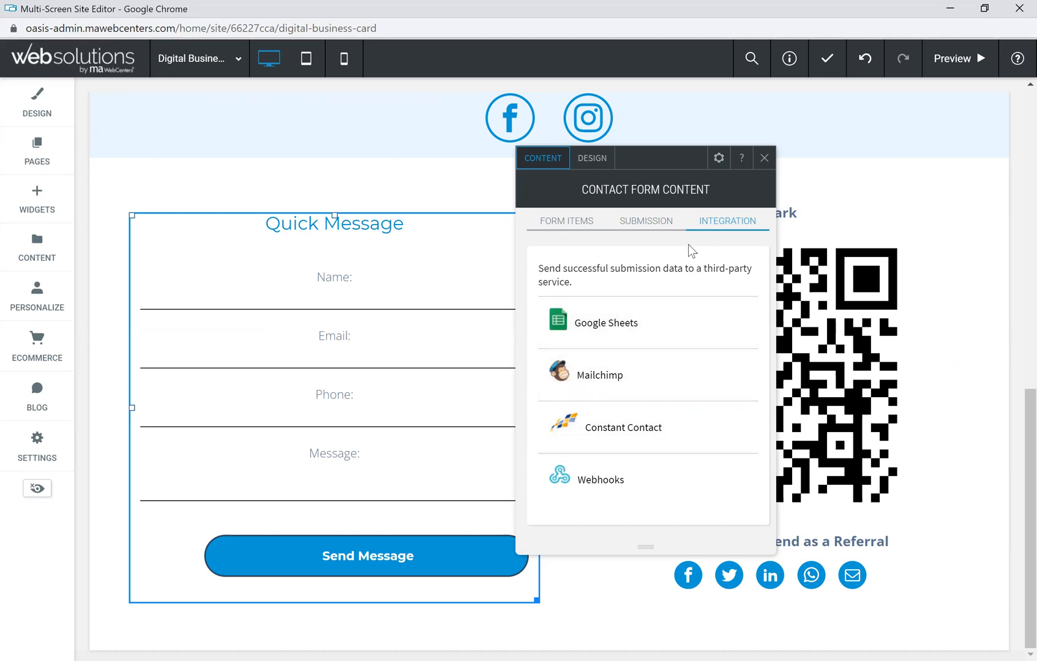
Step: Close the form settings and the content library to view the form beside the QR code
{"action": "left_click", "coordinate": [765, 160]}
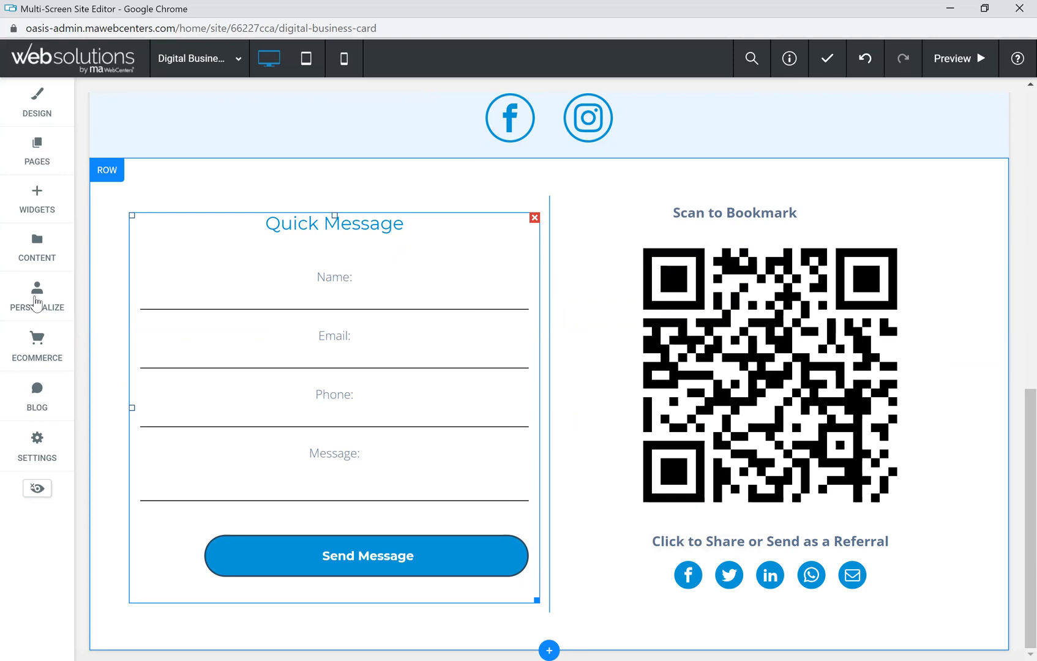
{"action": "left_click", "coordinate": [38, 247]}
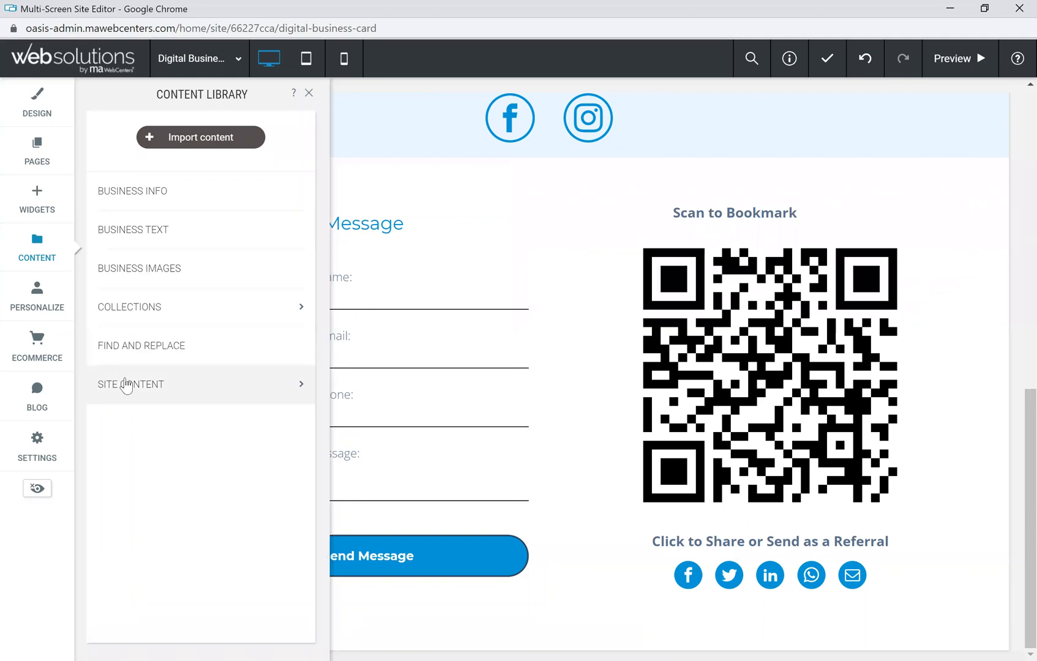
{"action": "left_click", "coordinate": [150, 389]}
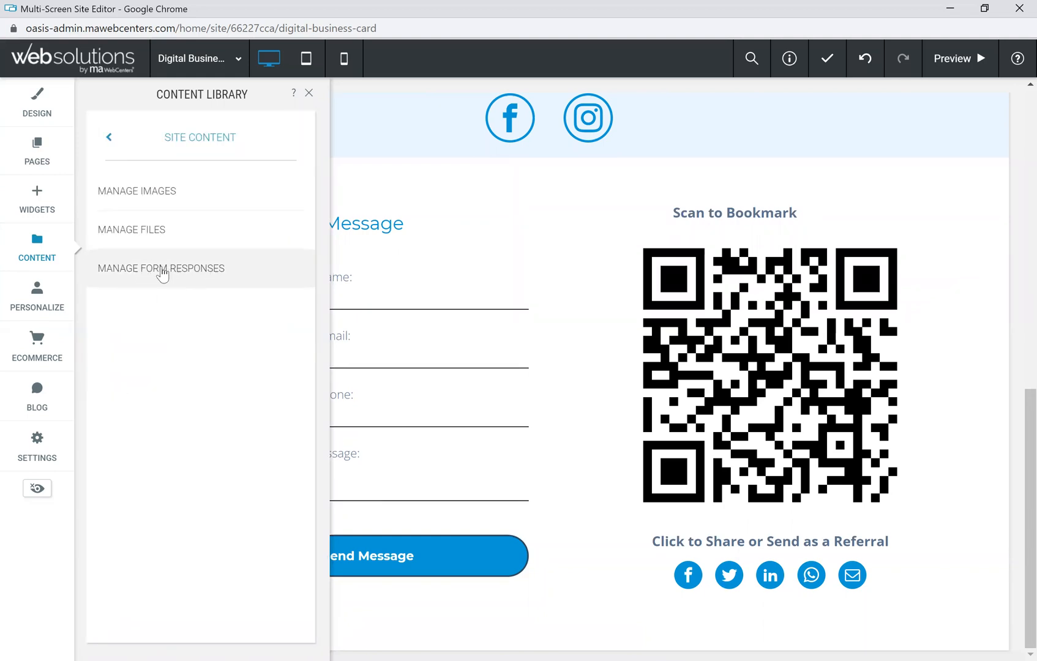
{"action": "left_click", "coordinate": [309, 96]}
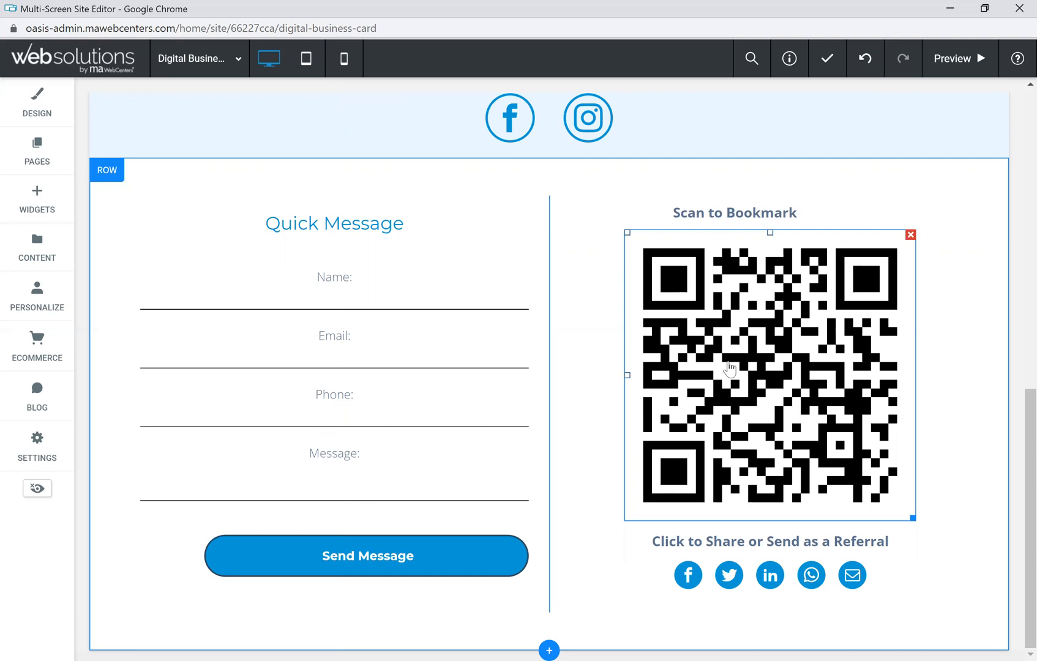
{"action": "left_click", "coordinate": [766, 362]}
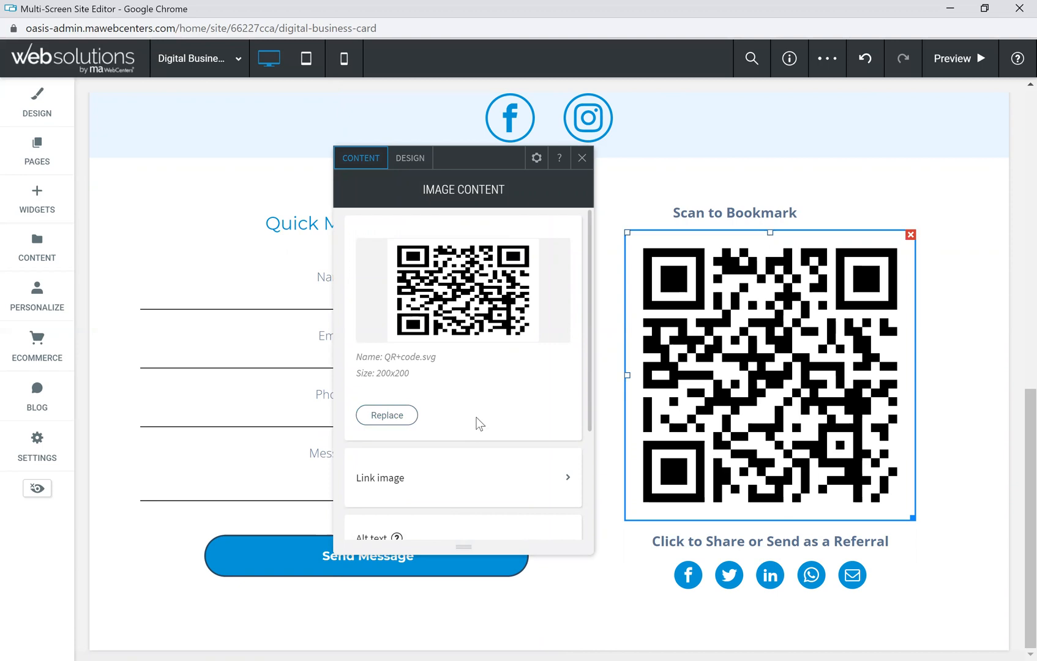
{"action": "left_click", "coordinate": [582, 159]}
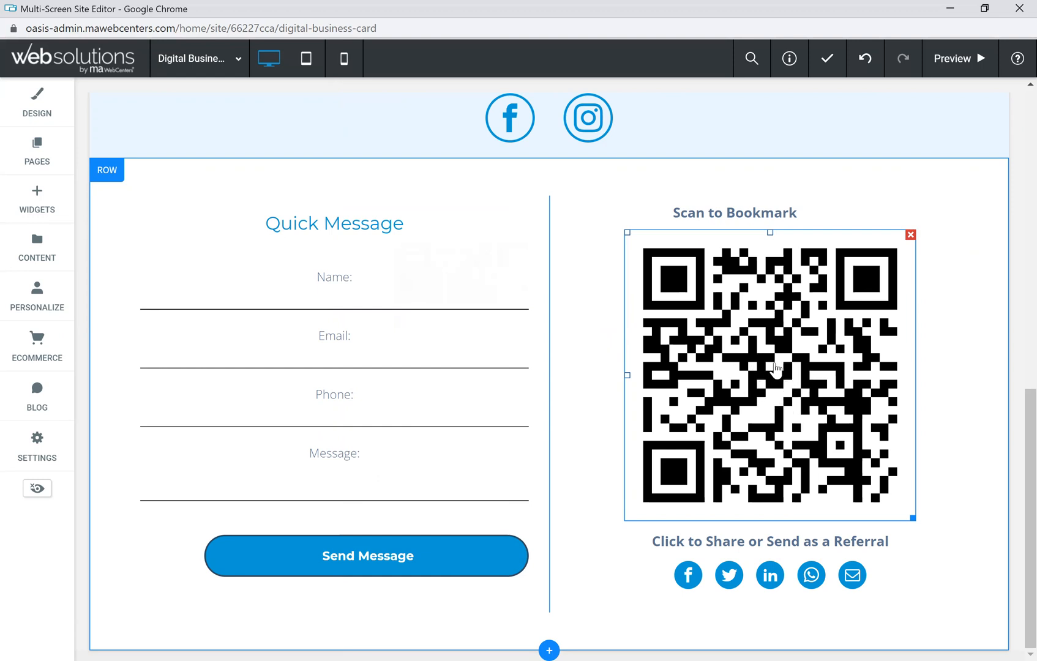
{"action": "left_click", "coordinate": [698, 543]}
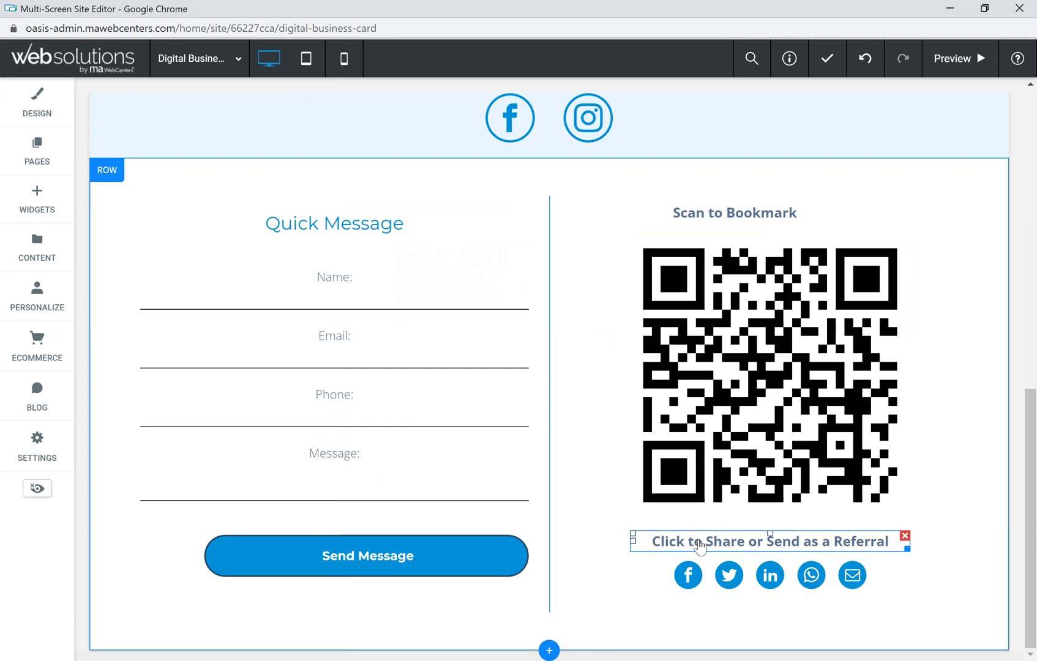
{"action": "left_click", "coordinate": [773, 579]}
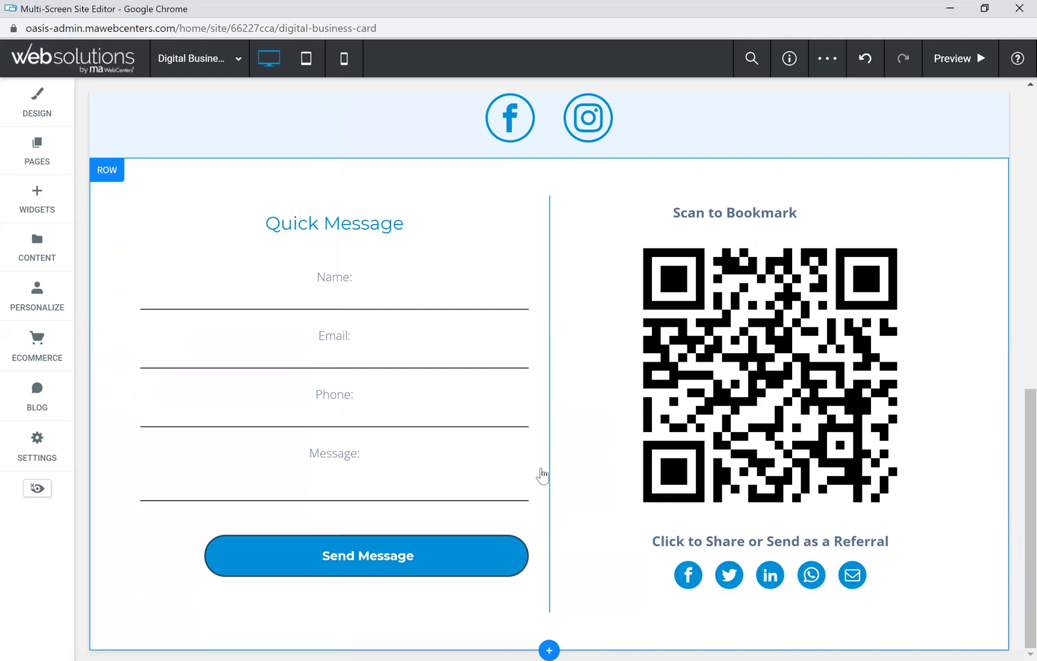
{"action": "scroll", "coordinate": [541, 477], "scroll_direction": "up", "scroll_amount": 7}
{"action": "scroll", "coordinate": [588, 319], "scroll_direction": "up", "scroll_amount": 2}
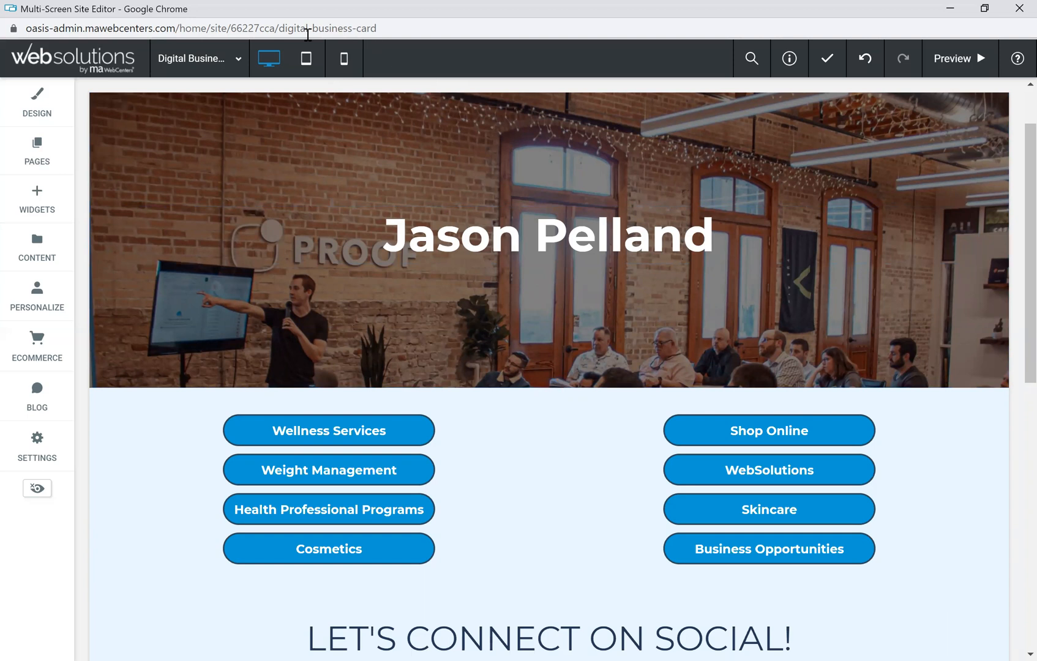
{"action": "left_click", "coordinate": [346, 63]}
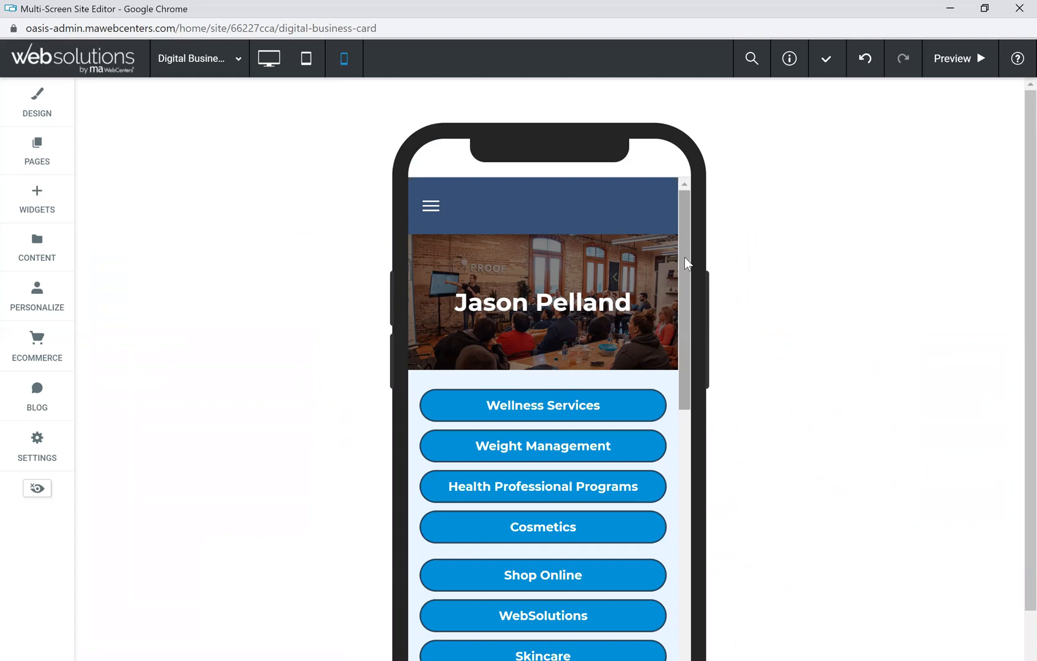
{"action": "left_click_drag", "start_coordinate": [684, 257], "coordinate": [682, 300]}
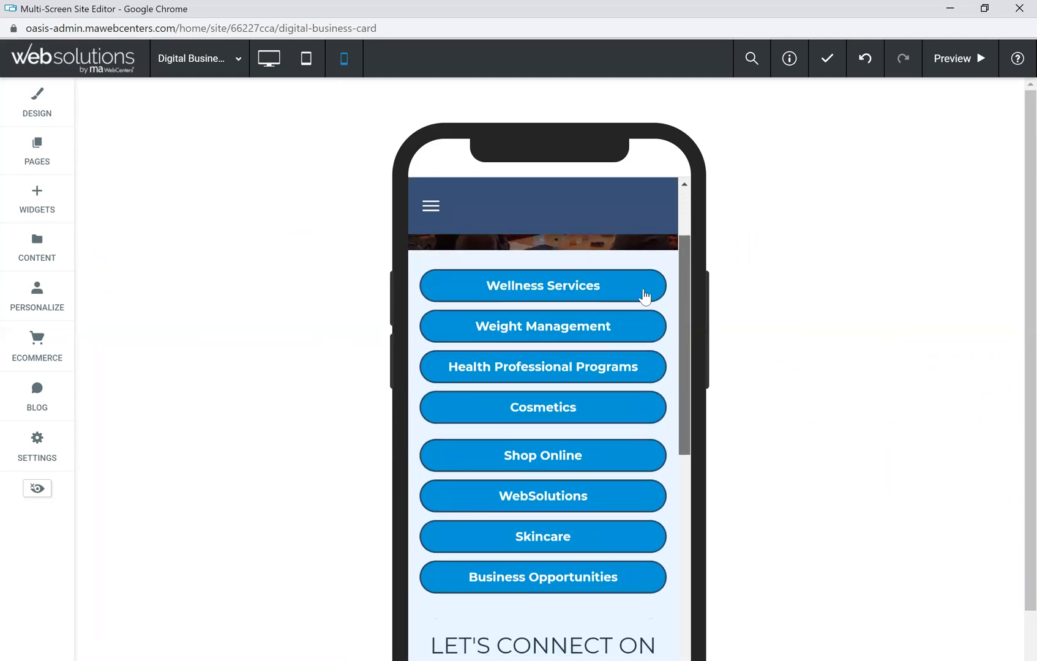
{"action": "left_click", "coordinate": [577, 292]}
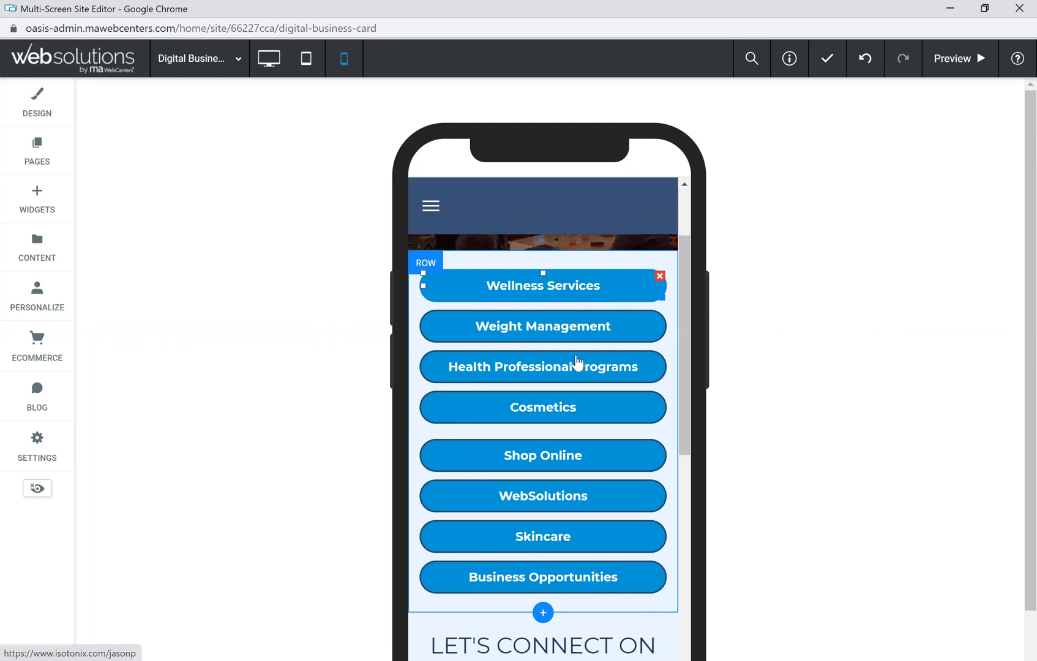
{"action": "left_click", "coordinate": [684, 353]}
{"action": "left_click_drag", "start_coordinate": [684, 353], "coordinate": [699, 272]}
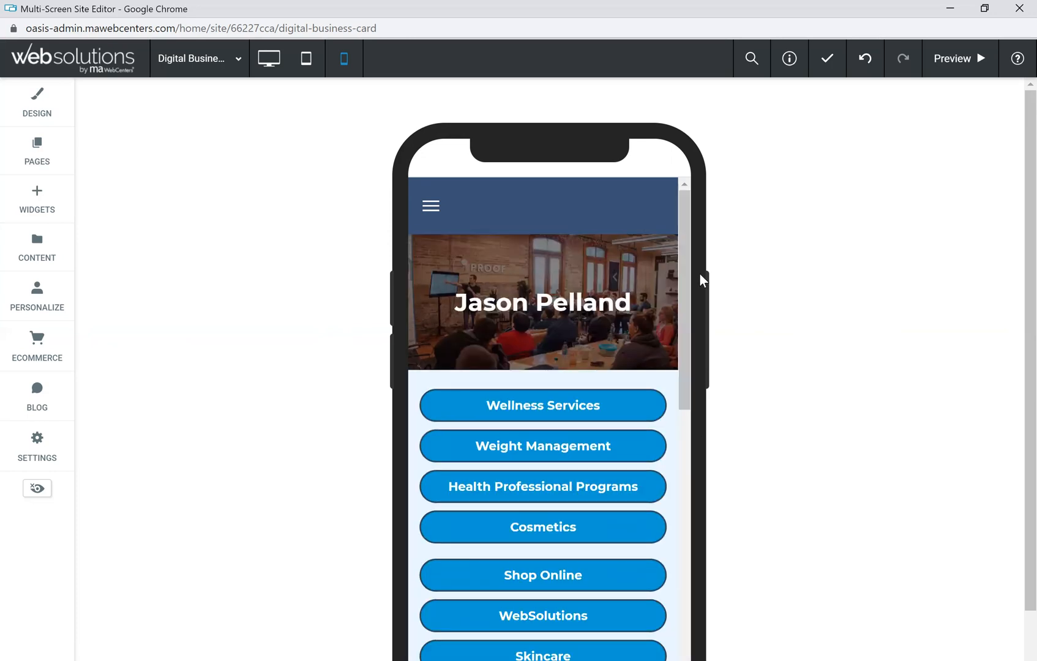
{"action": "scroll", "coordinate": [782, 285], "scroll_direction": "down", "scroll_amount": 1}
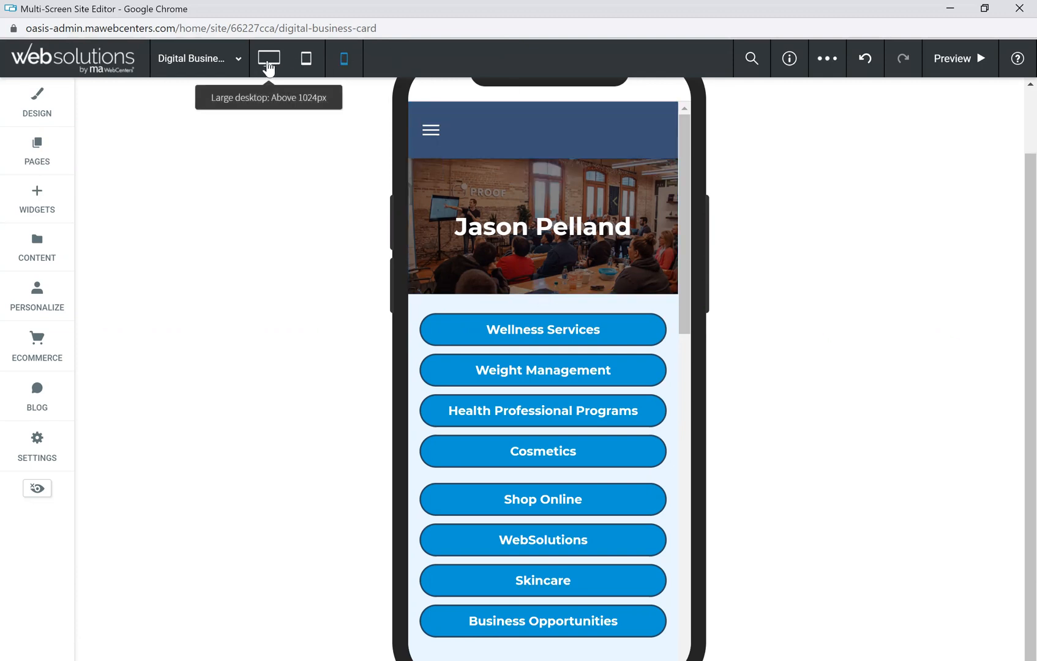
{"action": "left_click", "coordinate": [574, 341]}
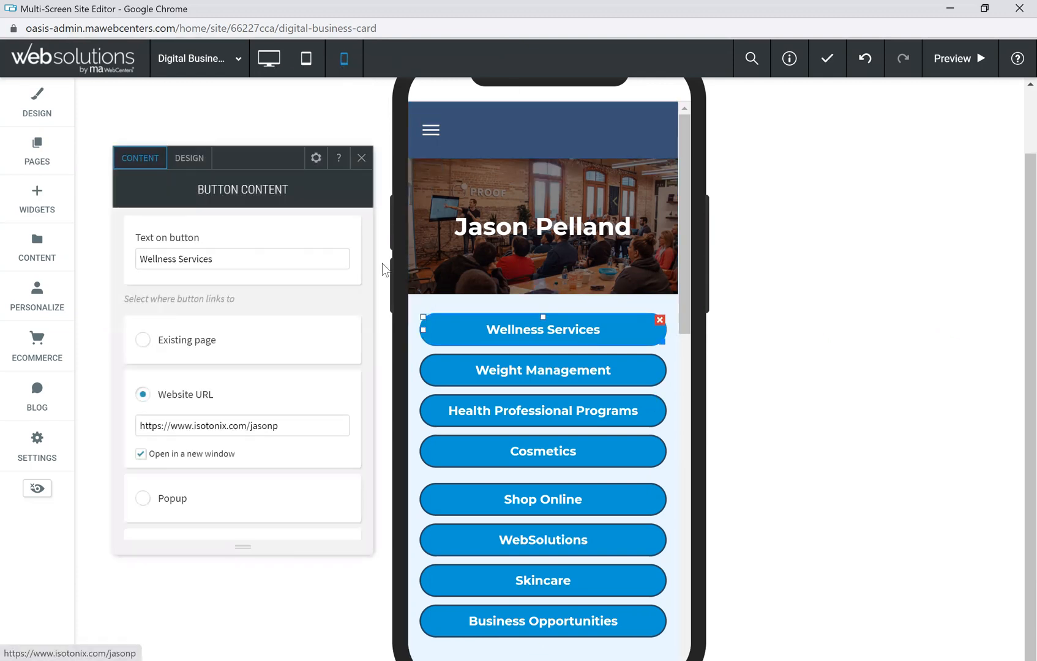
{"action": "left_click", "coordinate": [363, 161]}
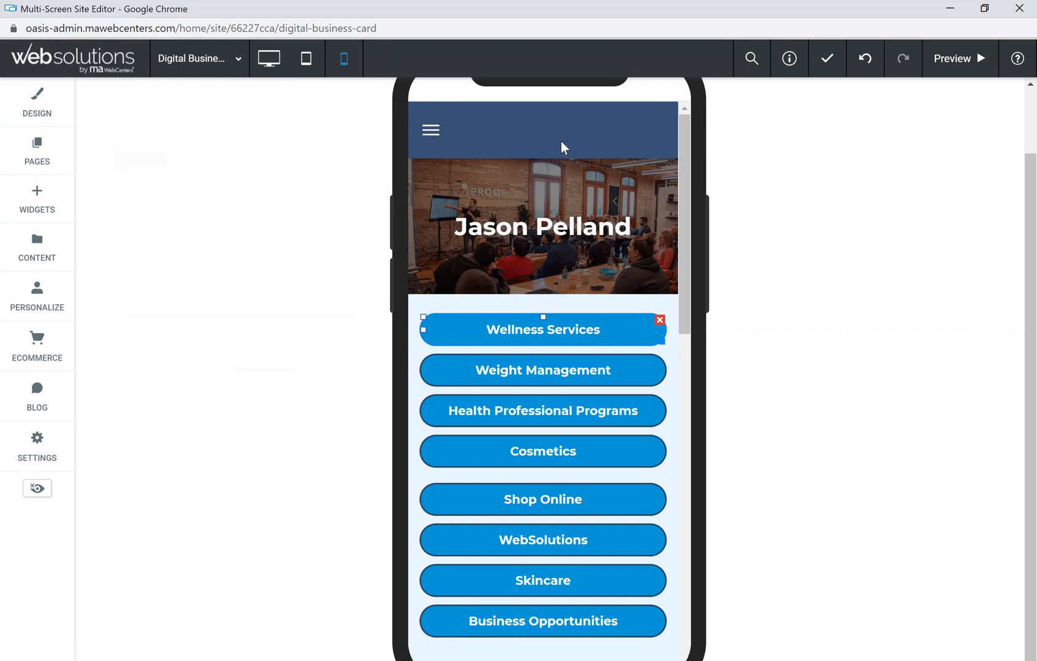
{"action": "left_click", "coordinate": [270, 60]}
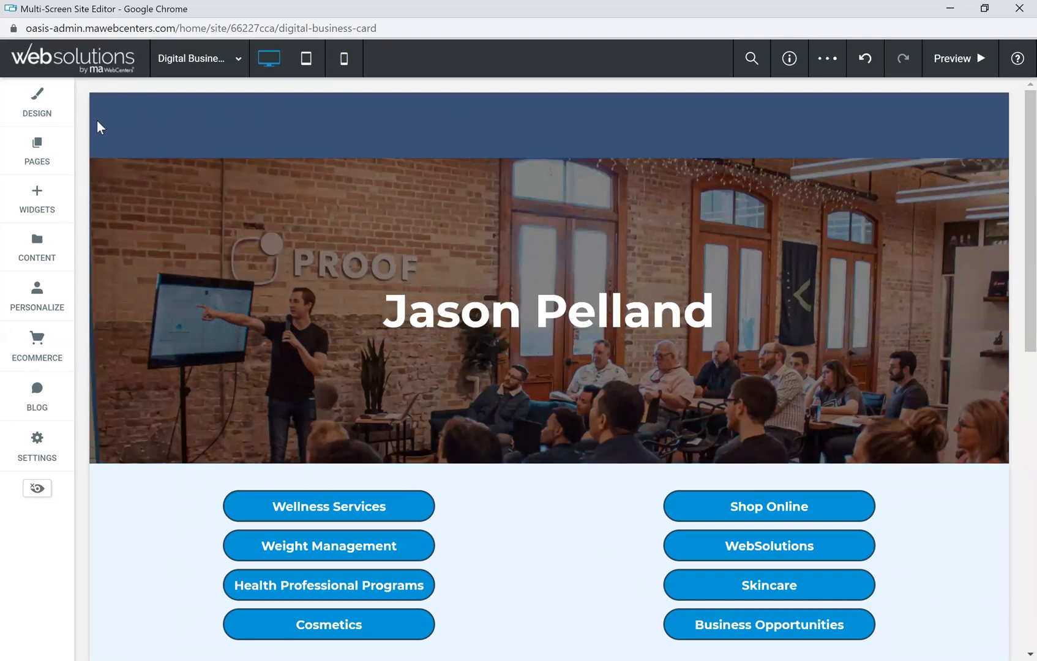
Step: Create a new blank page named 'Contact Card' from the Pages list
{"action": "left_click", "coordinate": [42, 156]}
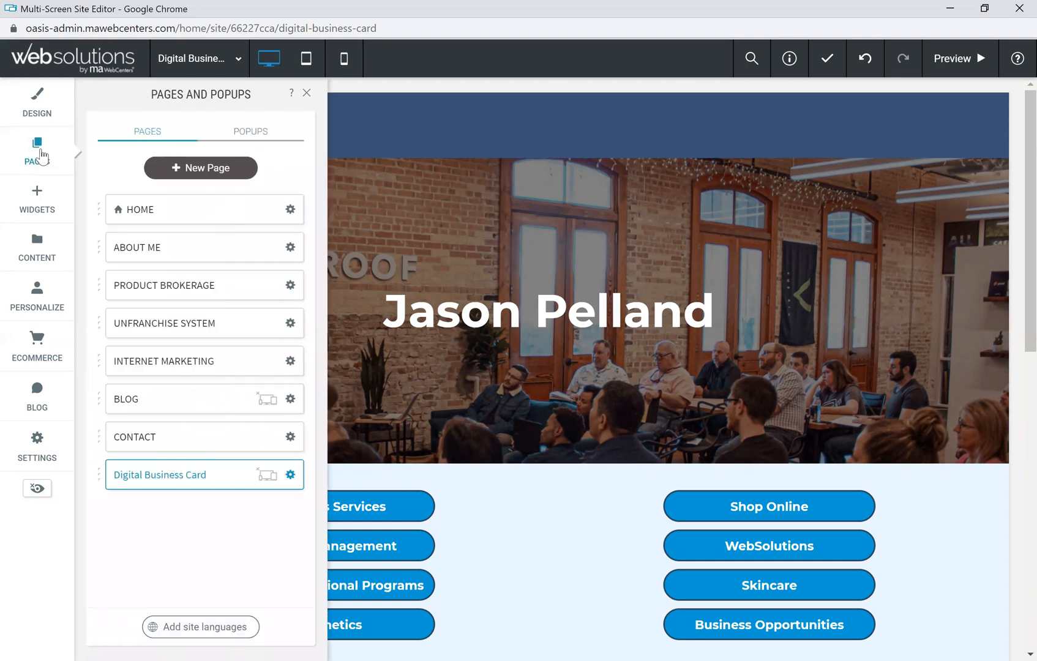
{"action": "left_click", "coordinate": [209, 169]}
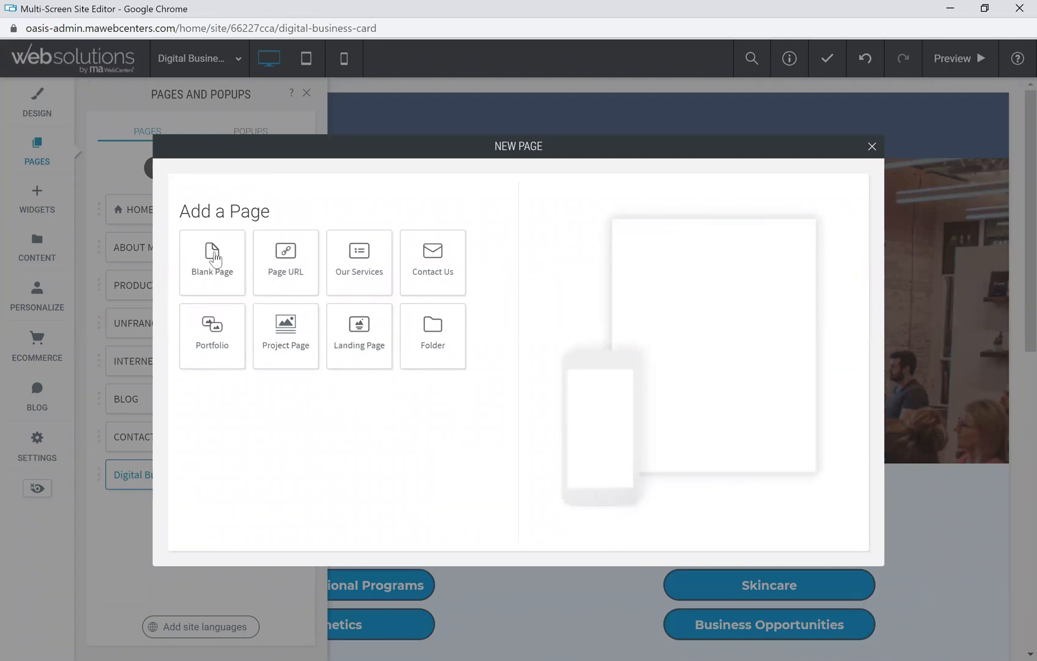
{"action": "left_click", "coordinate": [214, 262]}
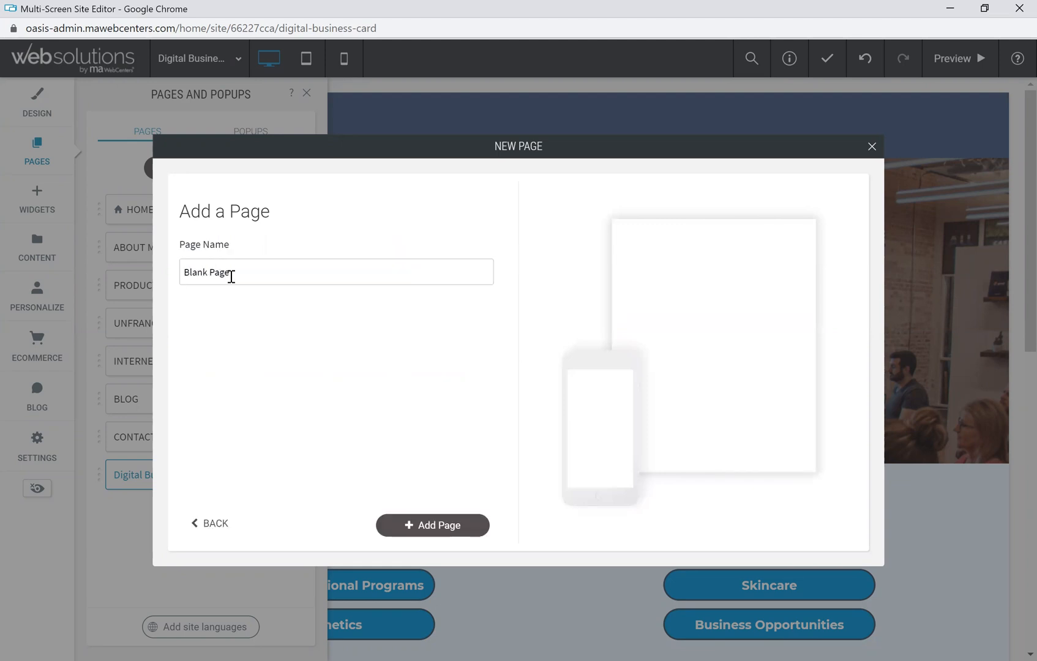
{"action": "triple_click", "coordinate": [182, 274]}
{"action": "type", "text": "Cont"}
{"action": "left_click", "coordinate": [450, 528]}
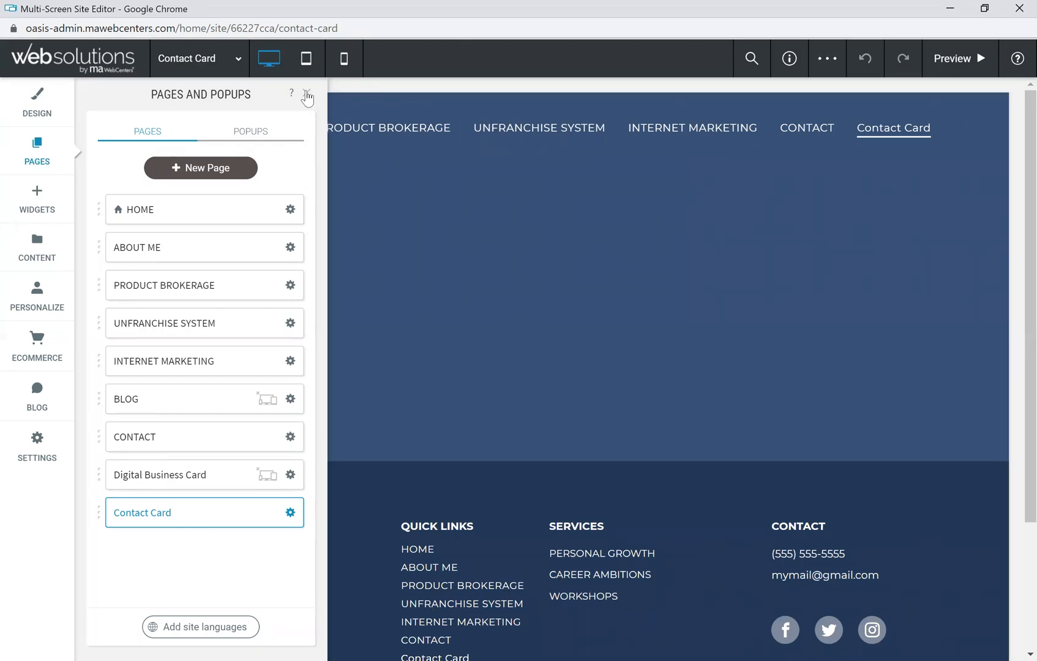
{"action": "left_click", "coordinate": [307, 95]}
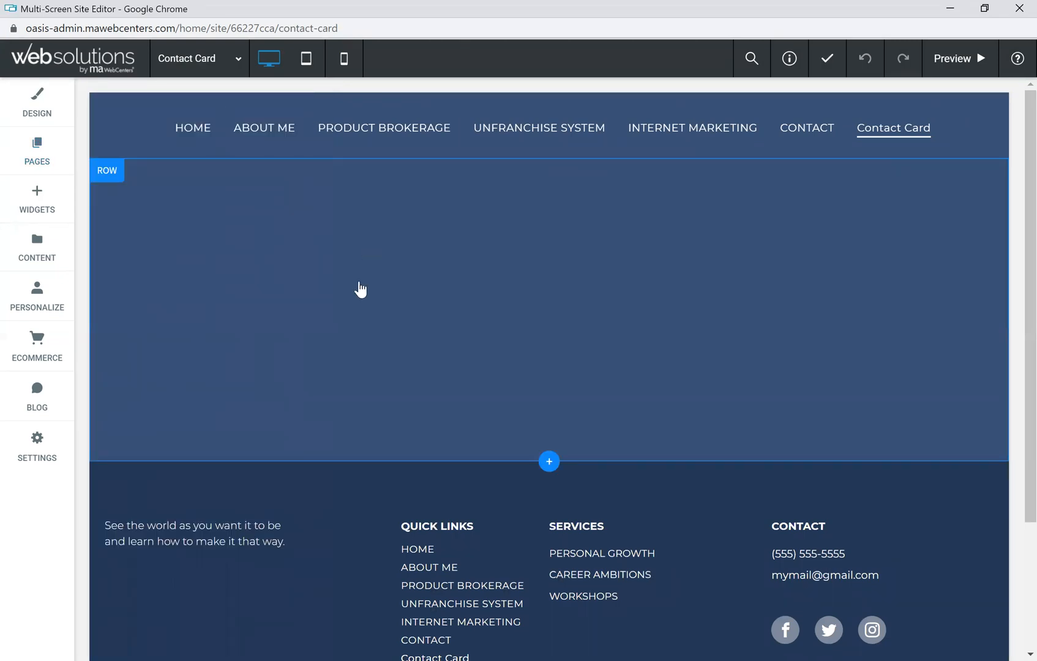
Step: Add a section using the UFO category's red-button makeup-brush NAME template
{"action": "left_click", "coordinate": [551, 463]}
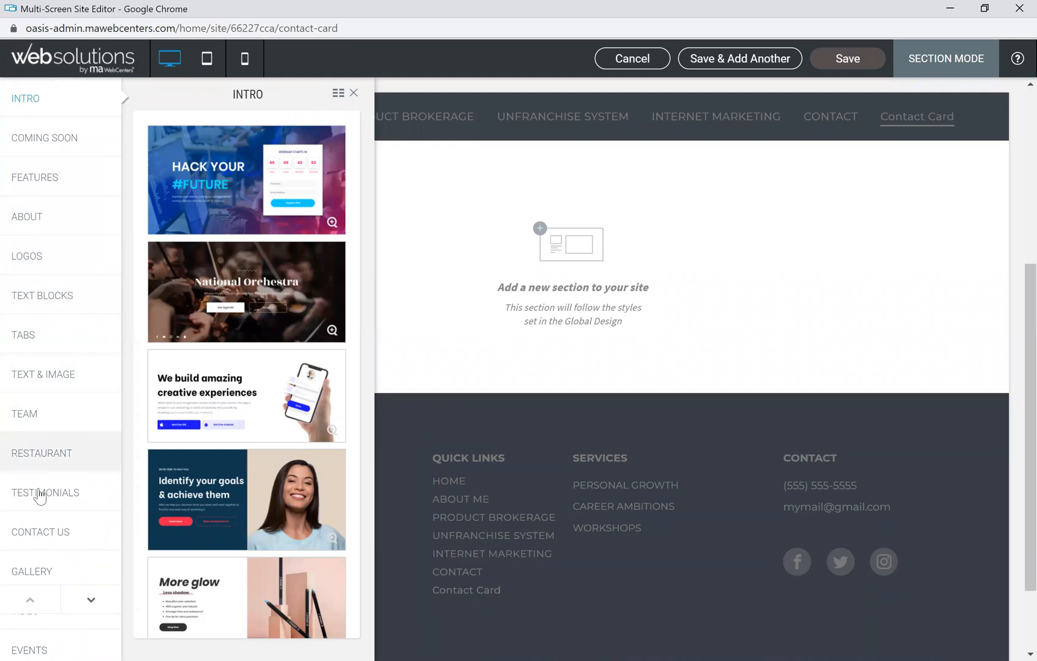
{"action": "left_click", "coordinate": [92, 604]}
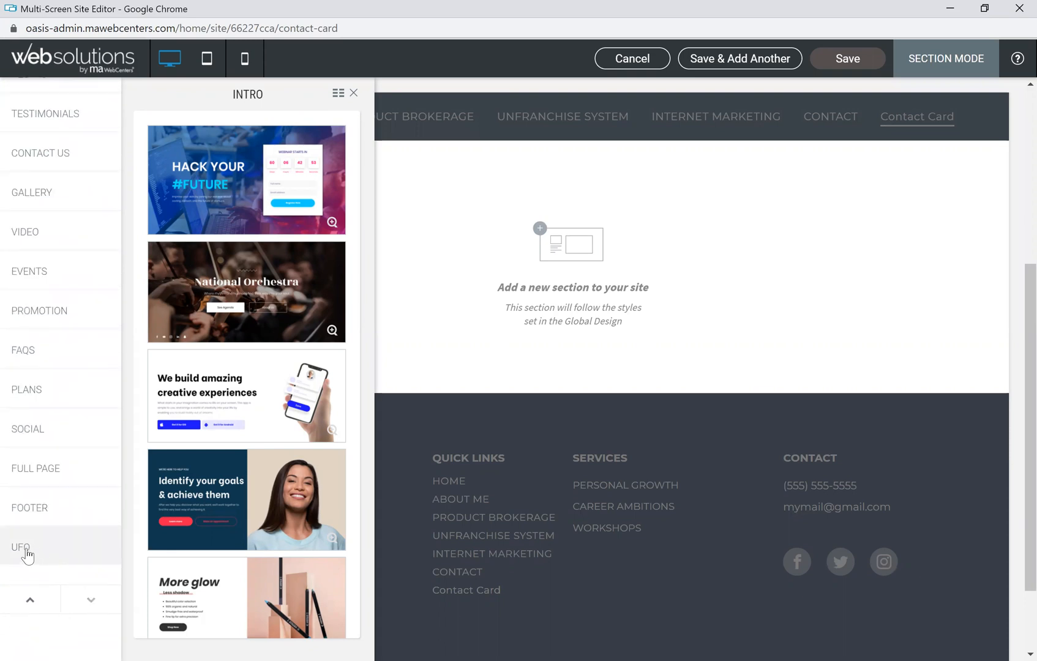
{"action": "left_click", "coordinate": [27, 554]}
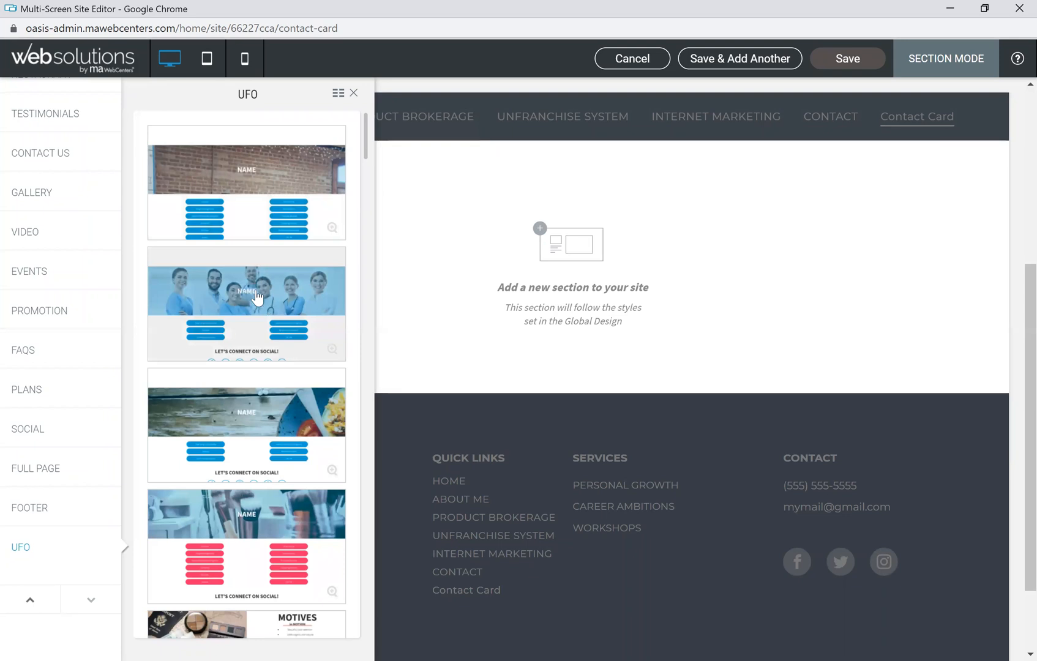
{"action": "scroll", "coordinate": [257, 298], "scroll_direction": "down", "scroll_amount": 2}
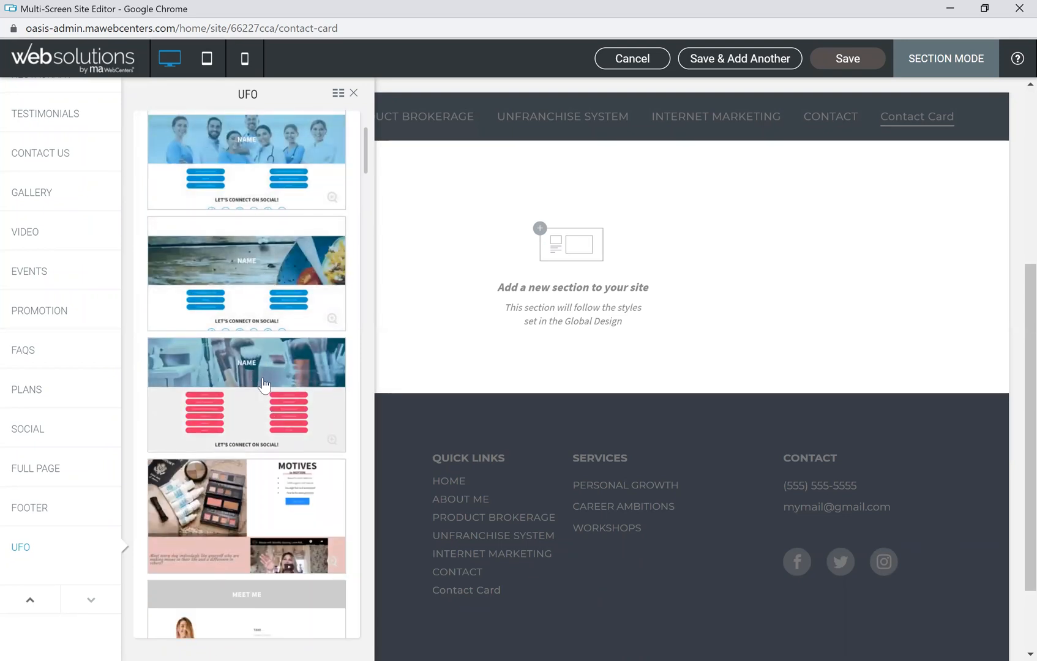
{"action": "left_click", "coordinate": [262, 384]}
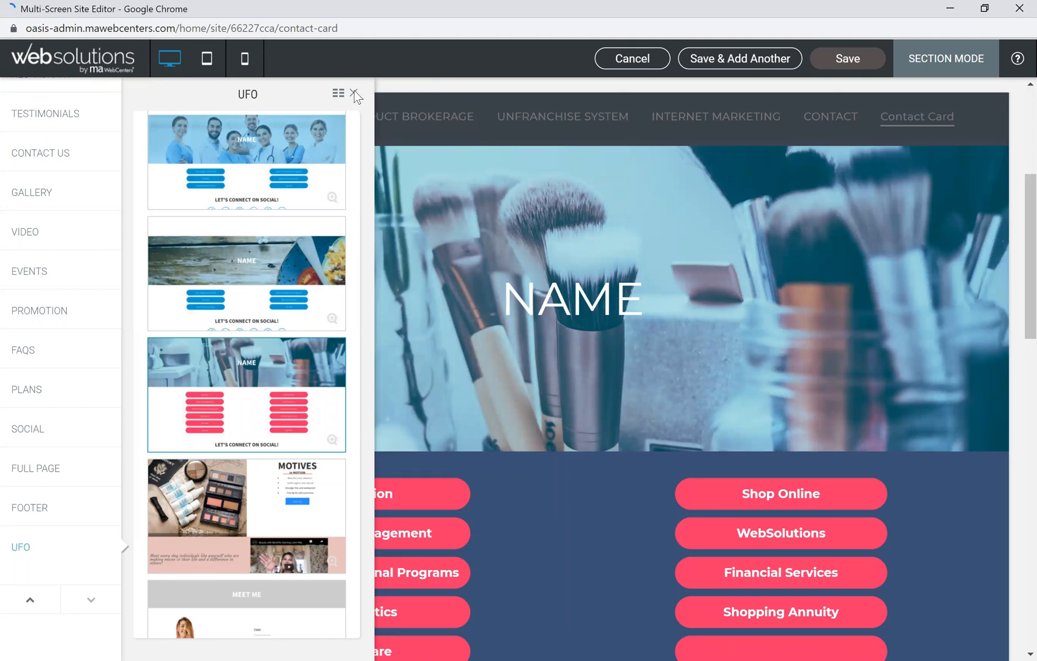
Step: Save the makeup-brush section and briefly inspect the button row's design settings
{"action": "left_click", "coordinate": [845, 60]}
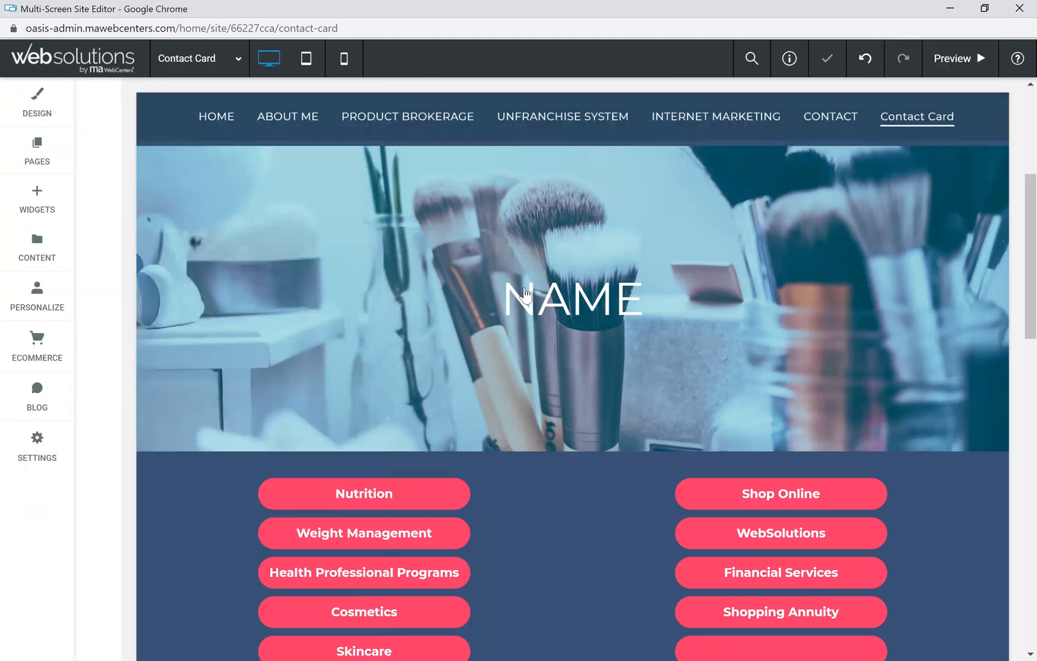
{"action": "scroll", "coordinate": [476, 335], "scroll_direction": "down", "scroll_amount": 4}
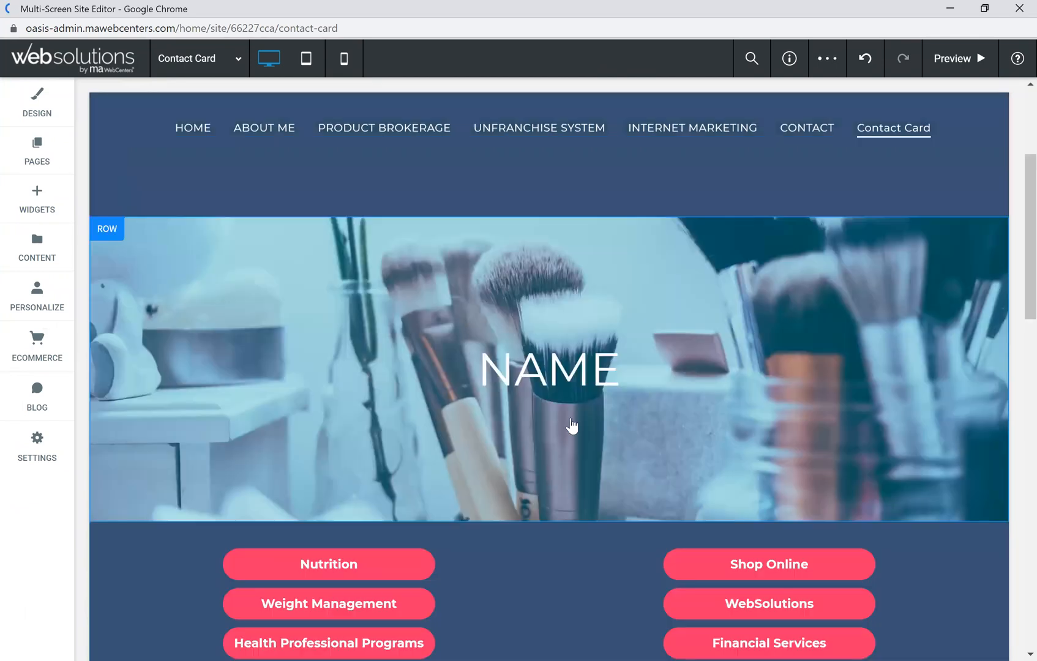
{"action": "scroll", "coordinate": [523, 329], "scroll_direction": "down", "scroll_amount": 15}
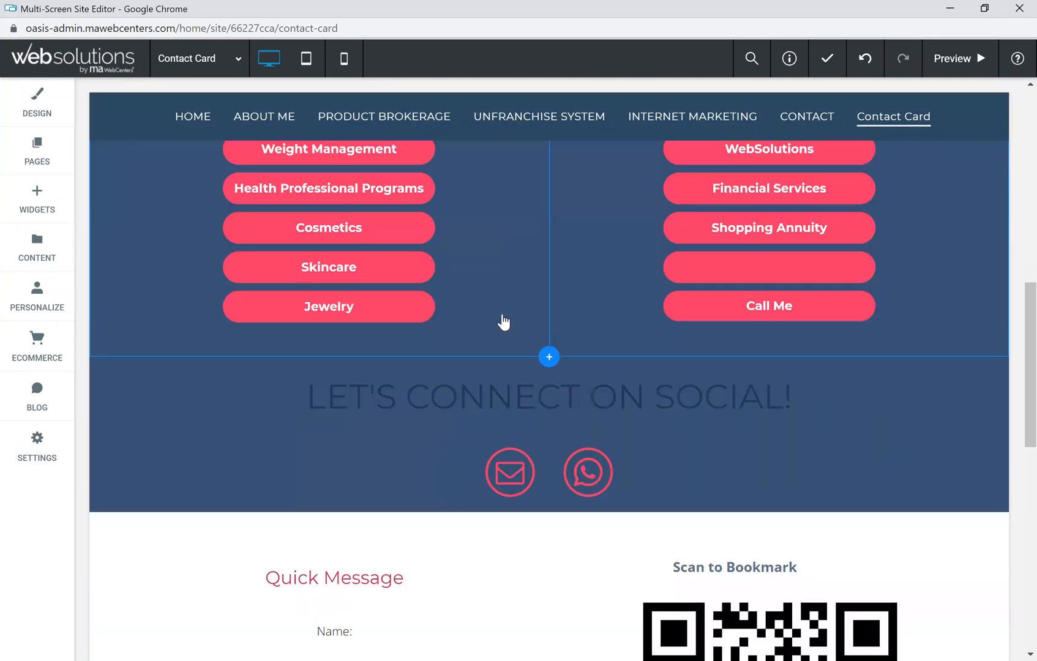
{"action": "scroll", "coordinate": [343, 308], "scroll_direction": "up", "scroll_amount": 12}
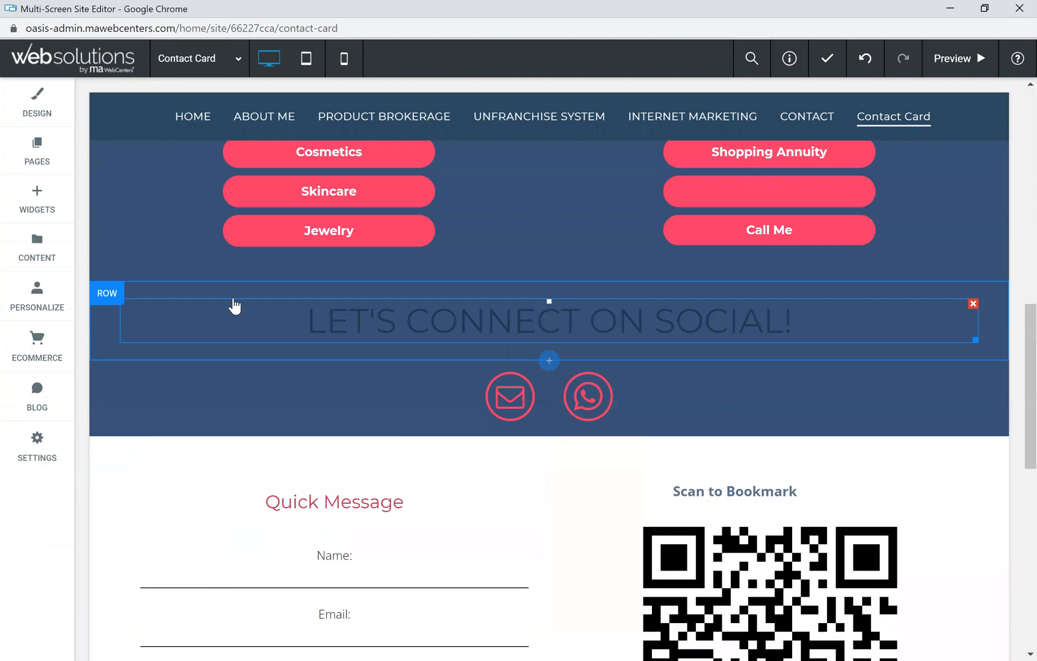
{"action": "left_click", "coordinate": [113, 312]}
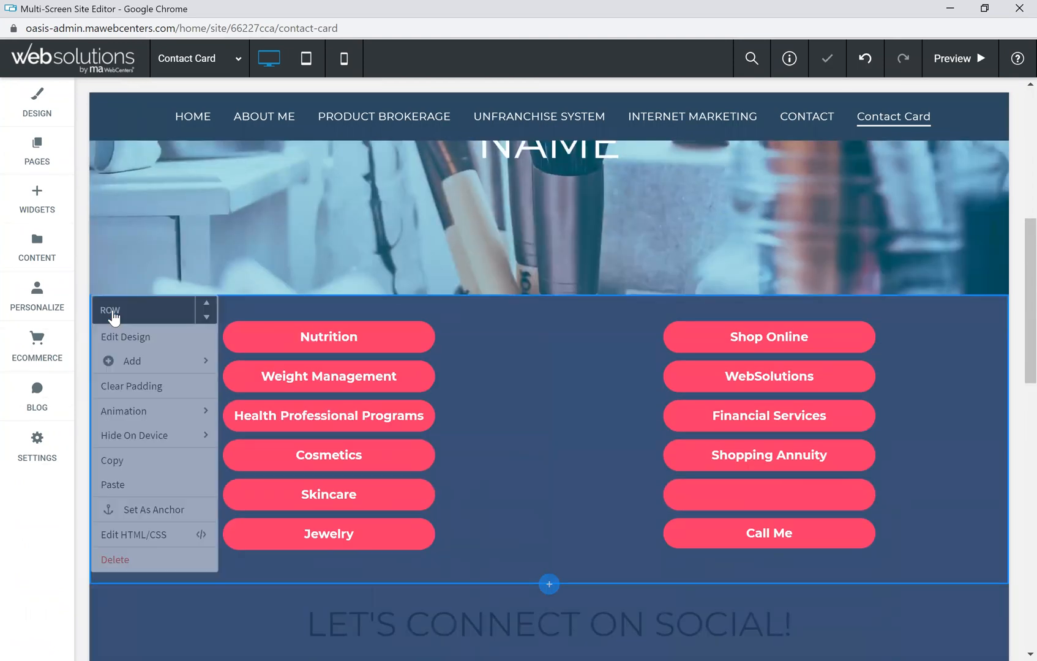
{"action": "left_click", "coordinate": [141, 340]}
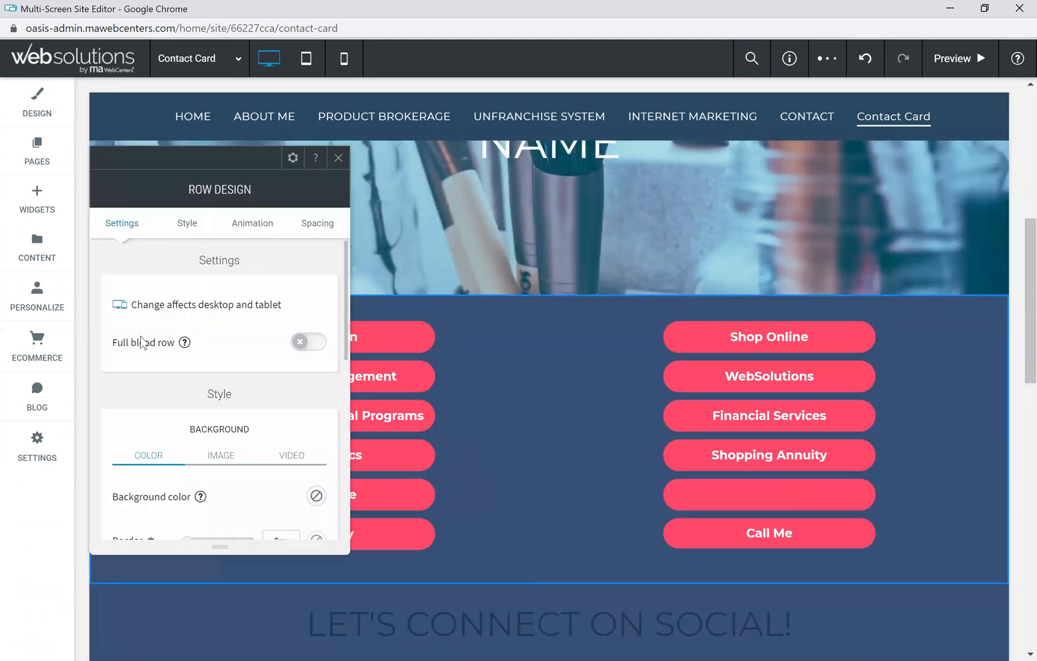
{"action": "scroll", "coordinate": [241, 454], "scroll_direction": "down", "scroll_amount": 1}
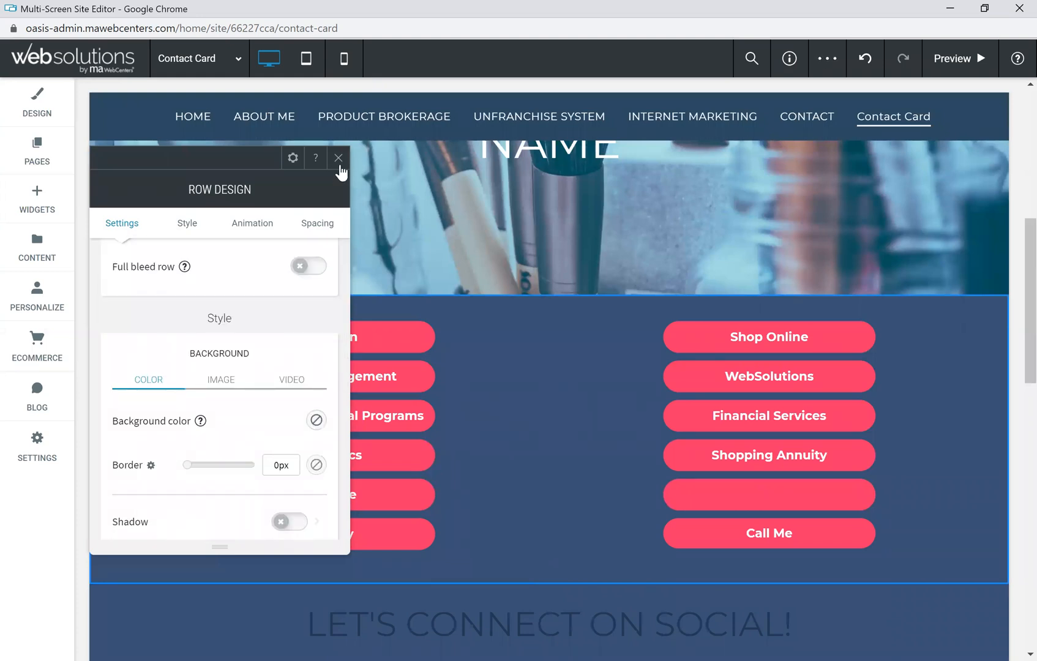
{"action": "left_click", "coordinate": [339, 160]}
Step: Delete the empty row sitting above the NAME hero image
{"action": "scroll", "coordinate": [202, 337], "scroll_direction": "up", "scroll_amount": 5}
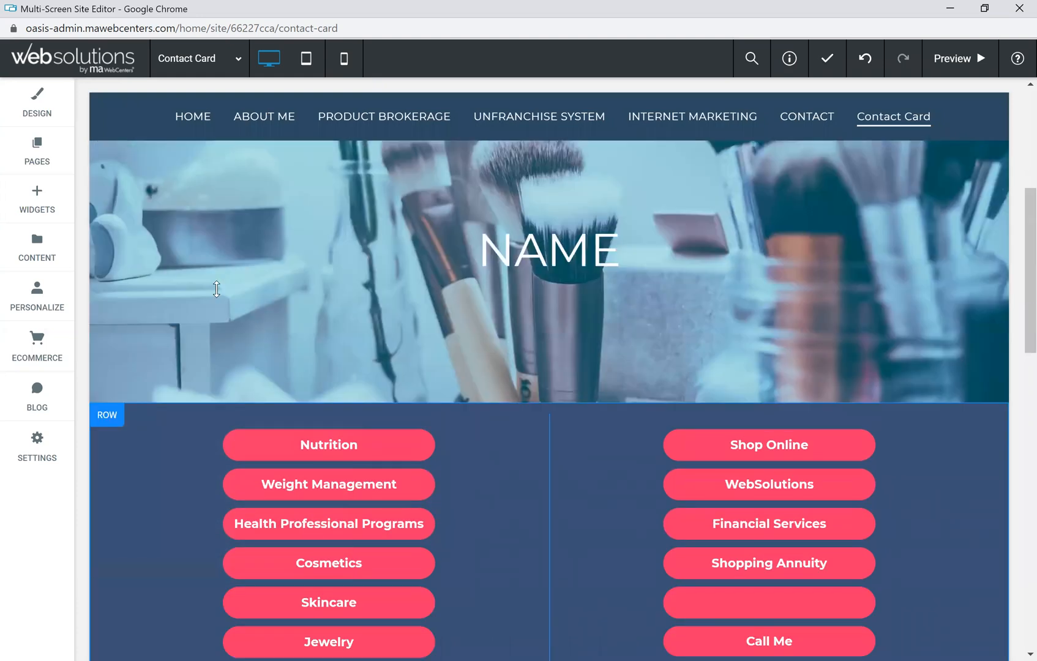
{"action": "scroll", "coordinate": [165, 284], "scroll_direction": "up", "scroll_amount": 1}
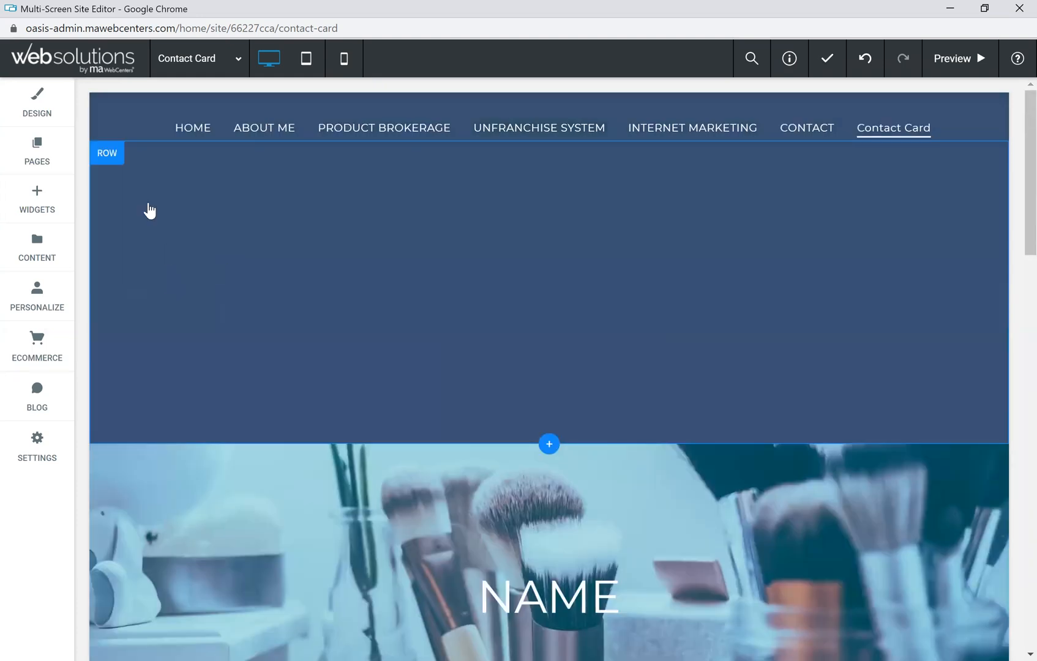
{"action": "left_click", "coordinate": [115, 163]}
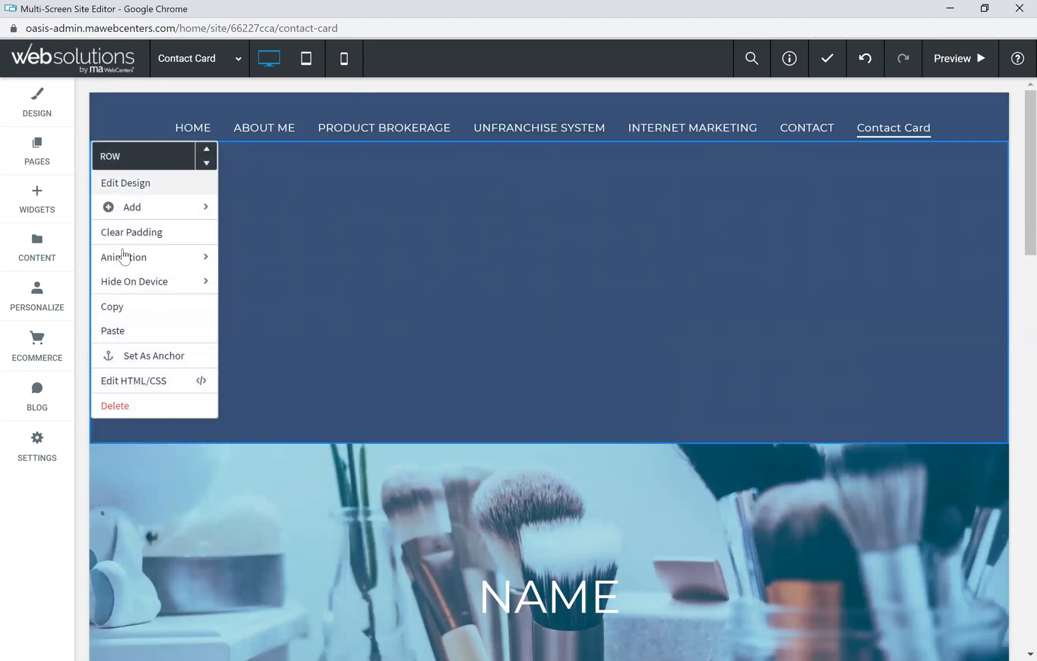
{"action": "left_click", "coordinate": [123, 406]}
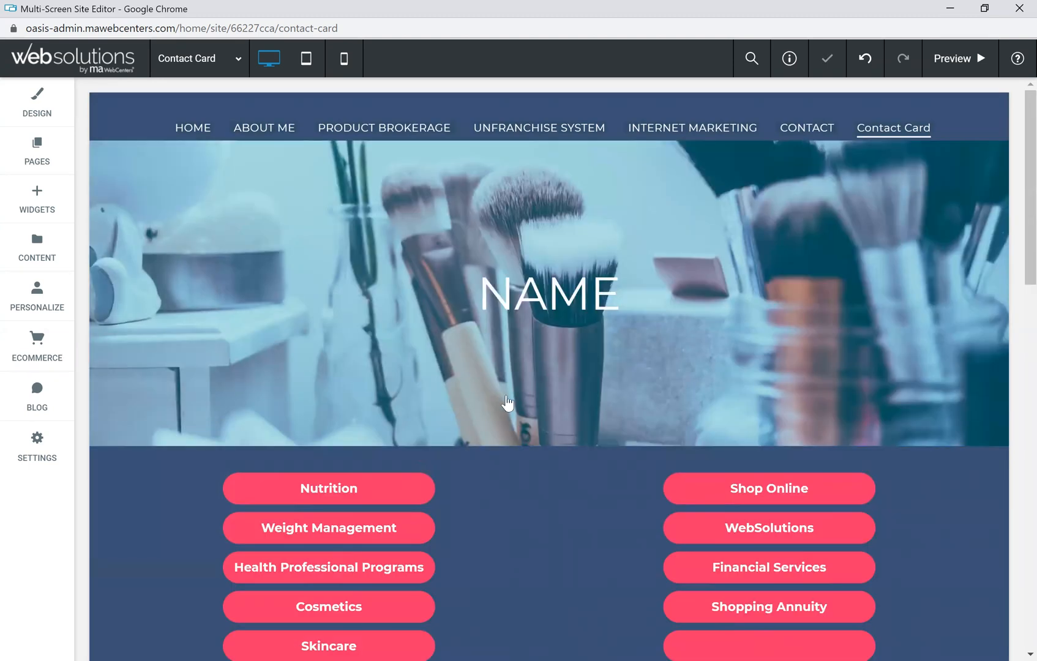
{"action": "scroll", "coordinate": [534, 454], "scroll_direction": "down", "scroll_amount": 5}
Step: Turn on 'Hide Footer on this page' in the Site Footer settings
{"action": "scroll", "coordinate": [527, 437], "scroll_direction": "down", "scroll_amount": 5}
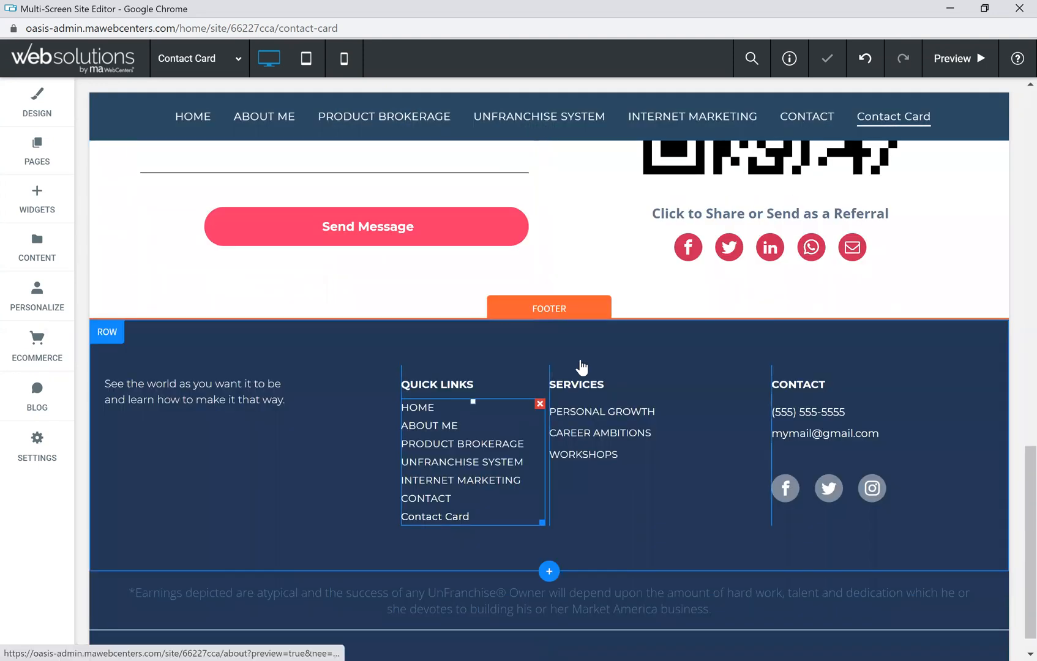
{"action": "left_click", "coordinate": [552, 308]}
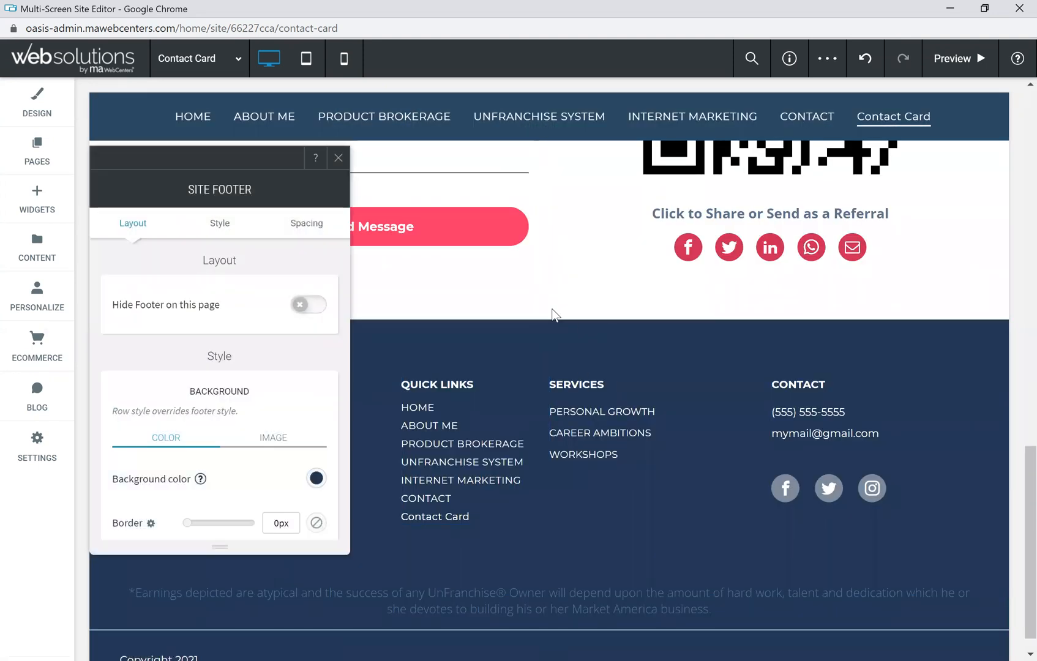
{"action": "scroll", "coordinate": [237, 445], "scroll_direction": "down", "scroll_amount": 3}
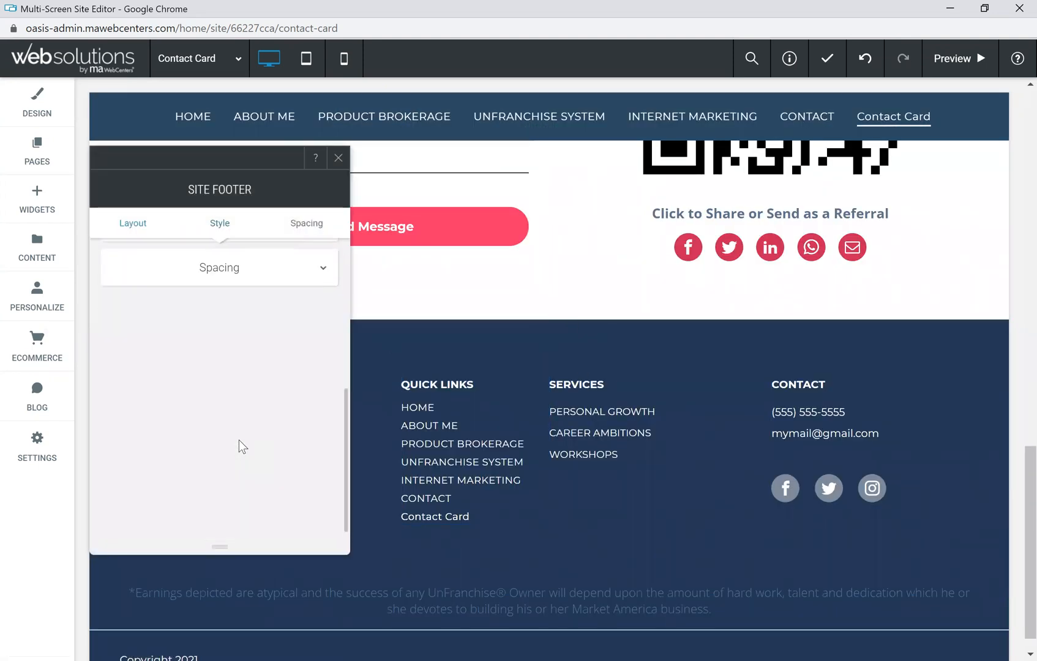
{"action": "scroll", "coordinate": [193, 337], "scroll_direction": "up", "scroll_amount": 1}
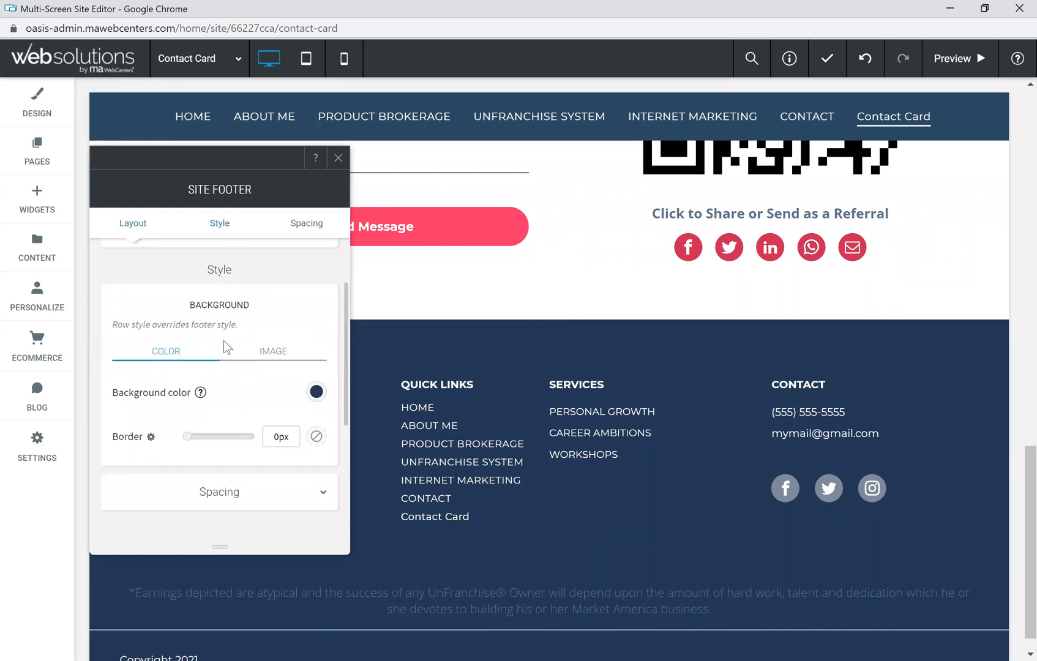
{"action": "scroll", "coordinate": [219, 342], "scroll_direction": "up", "scroll_amount": 2}
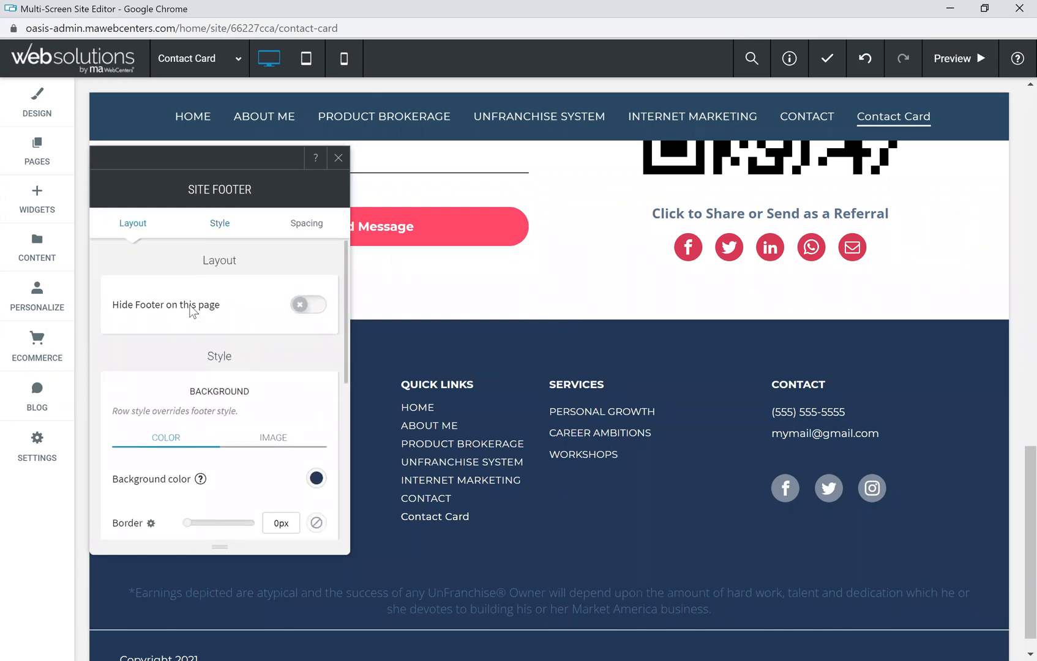
{"action": "left_click", "coordinate": [318, 309]}
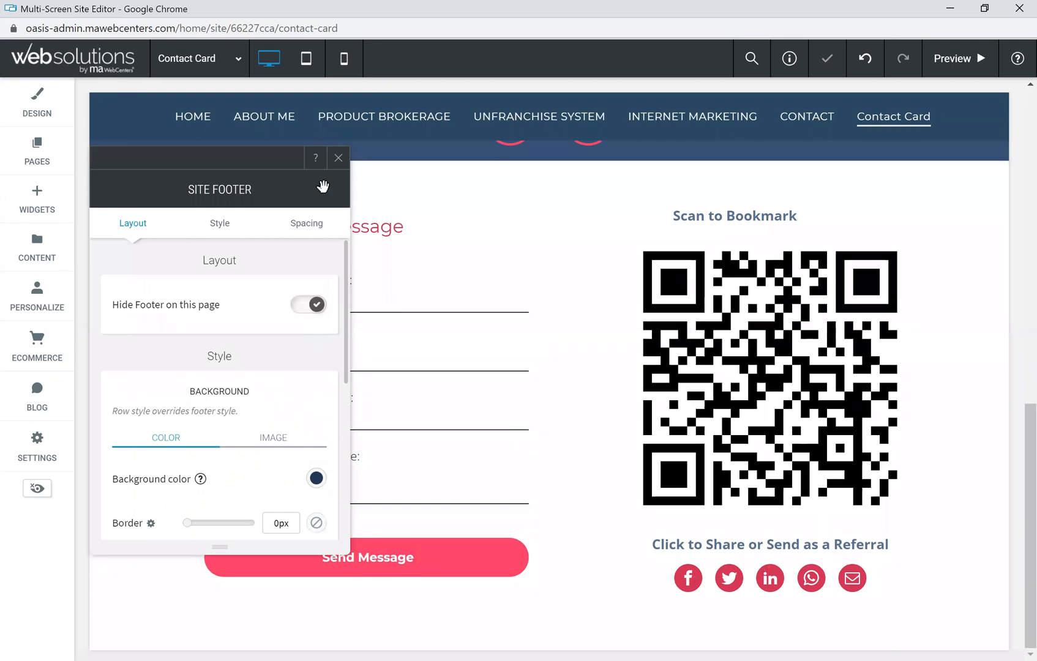
{"action": "left_click", "coordinate": [338, 158]}
Step: Bring up the options menu for the pink button row
{"action": "scroll", "coordinate": [296, 292], "scroll_direction": "up", "scroll_amount": 5}
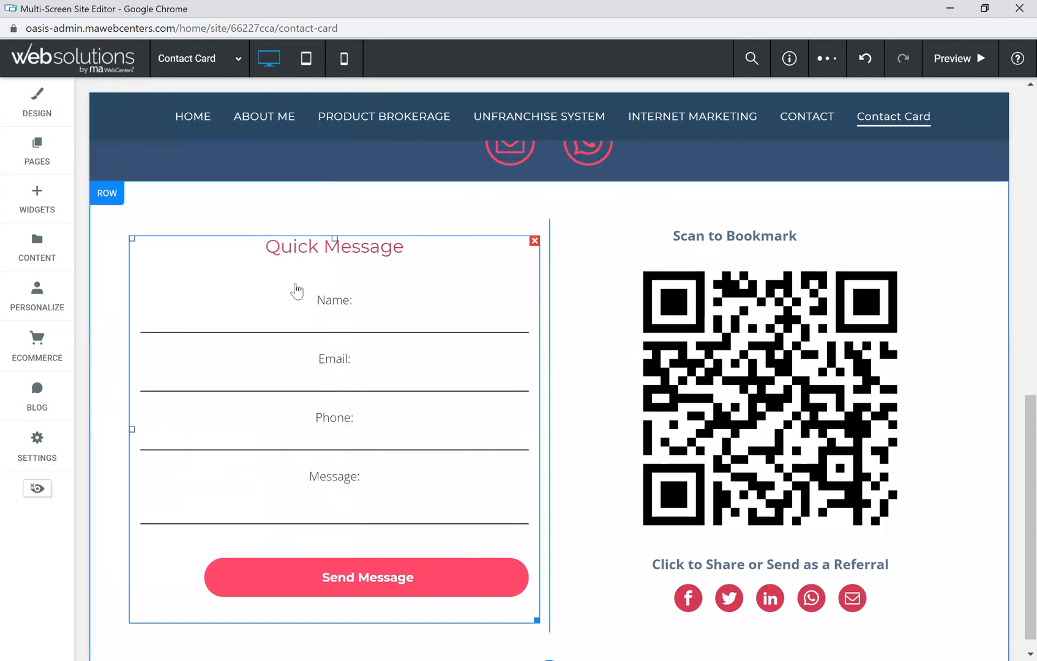
{"action": "scroll", "coordinate": [375, 294], "scroll_direction": "up", "scroll_amount": 6}
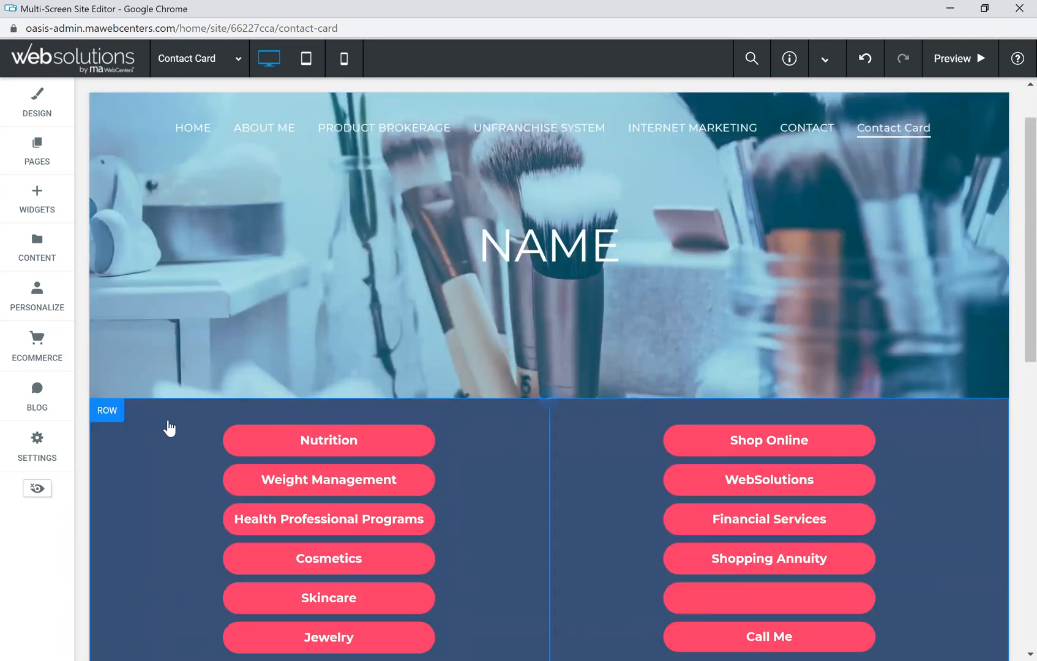
{"action": "left_click", "coordinate": [113, 416]}
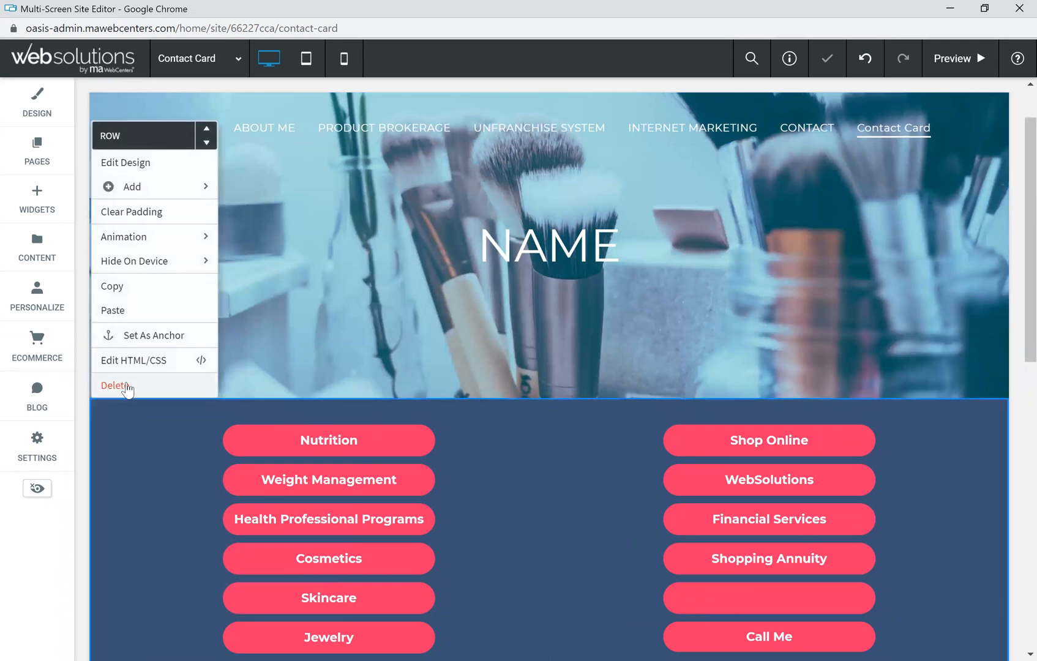
{"action": "mouse_move", "coordinate": [125, 262]}
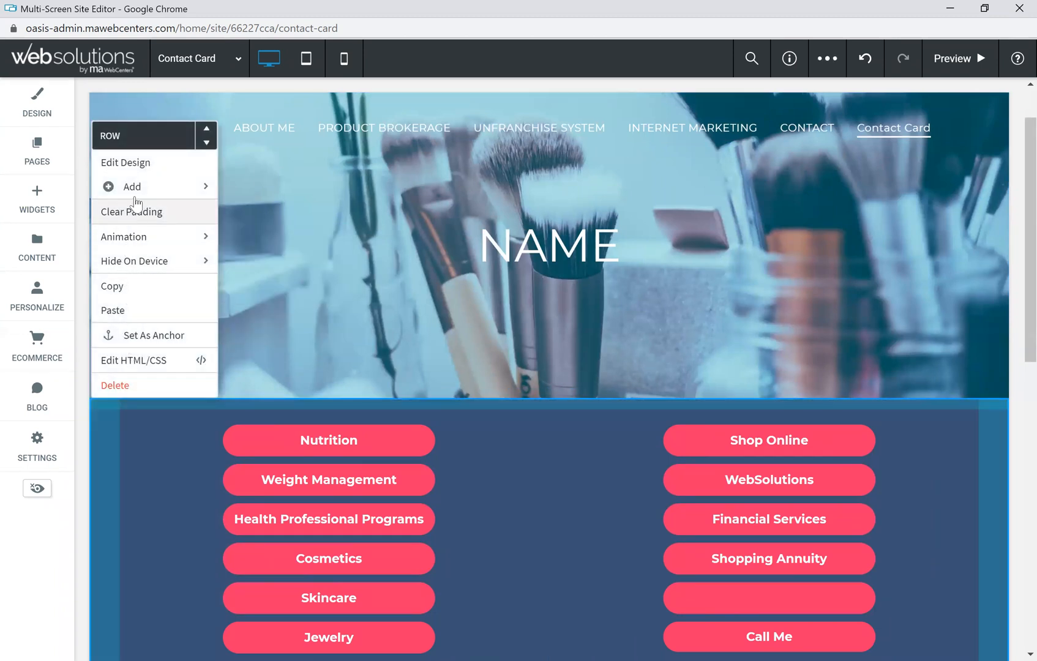
Step: Make the button row full-bleed with the saved light-blue #e9f6ff background colour
{"action": "left_click", "coordinate": [141, 164]}
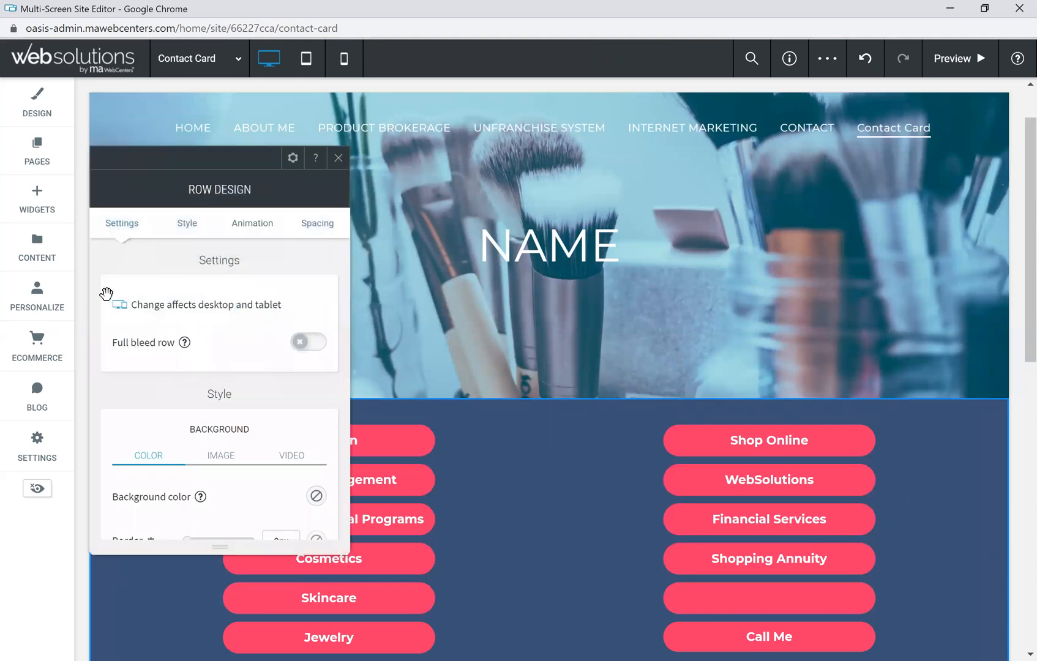
{"action": "left_click", "coordinate": [315, 343]}
{"action": "left_click", "coordinate": [303, 344]}
{"action": "left_click", "coordinate": [302, 344]}
{"action": "scroll", "coordinate": [214, 392], "scroll_direction": "down", "scroll_amount": 1}
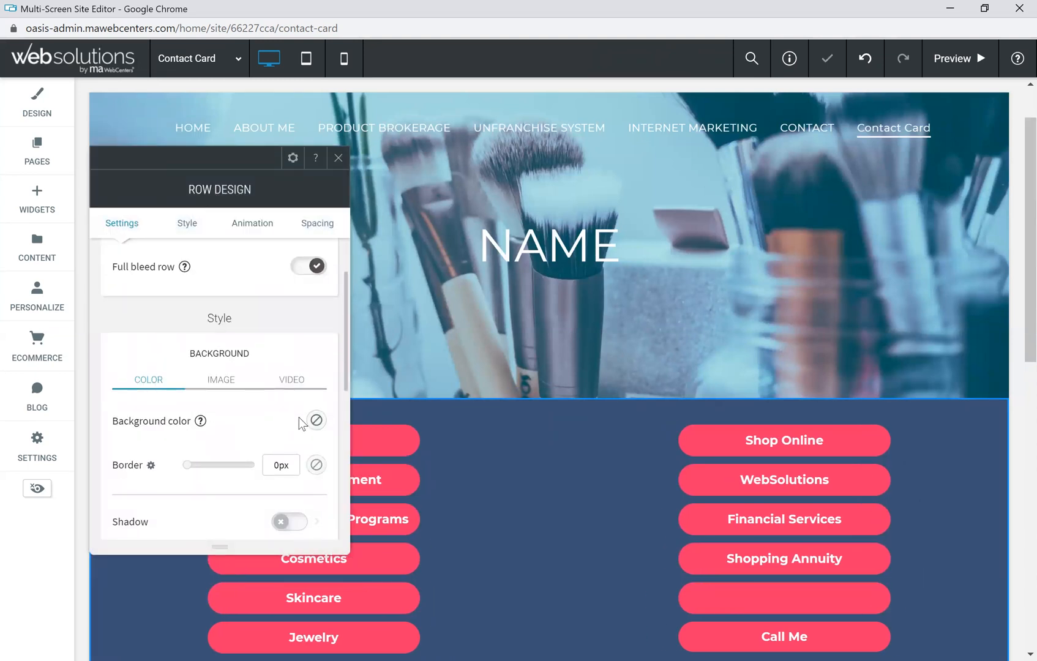
{"action": "left_click", "coordinate": [316, 422]}
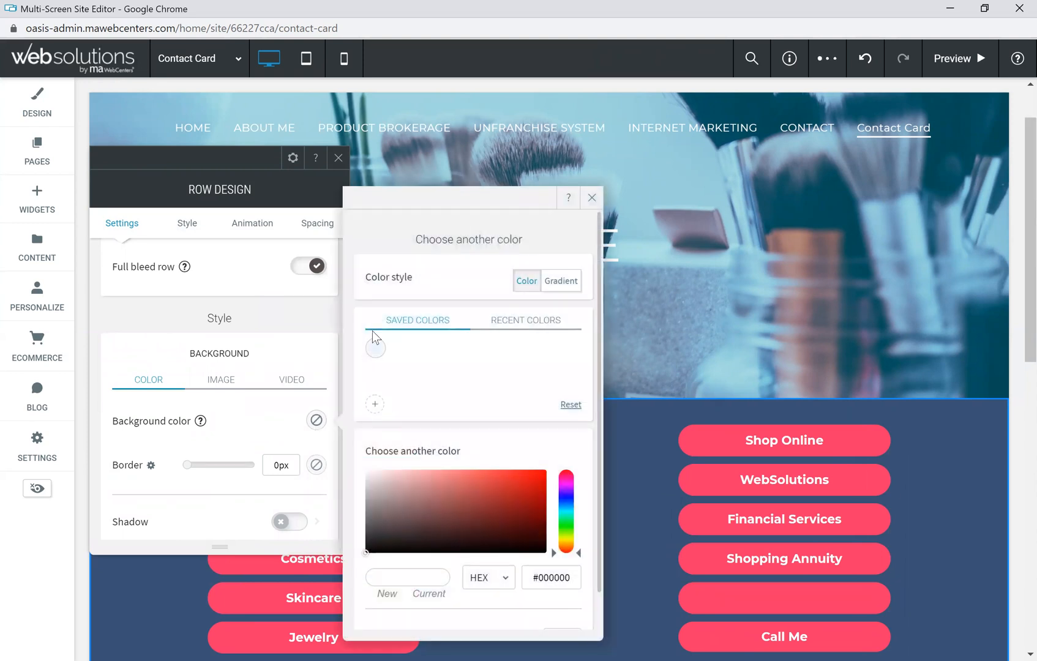
{"action": "left_click", "coordinate": [374, 349]}
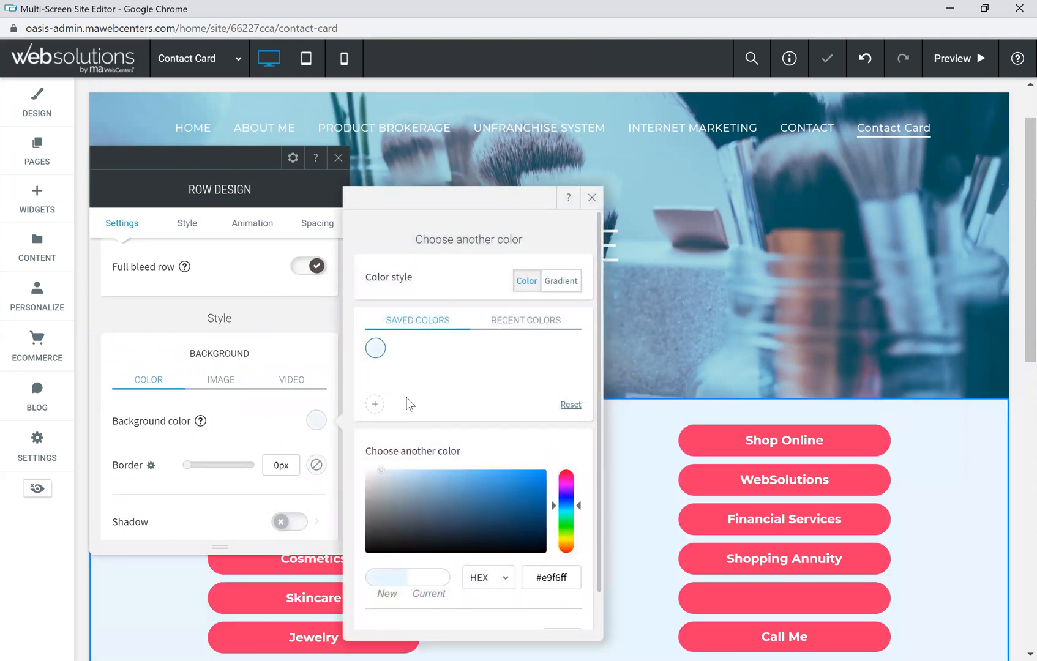
{"action": "left_click", "coordinate": [592, 197]}
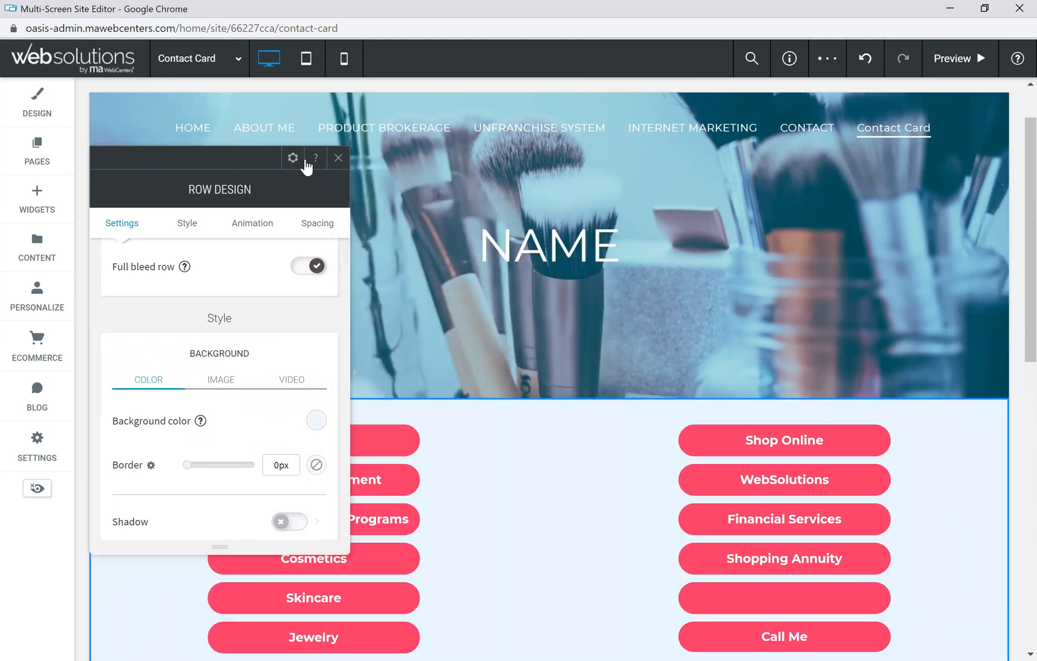
{"action": "left_click", "coordinate": [339, 159]}
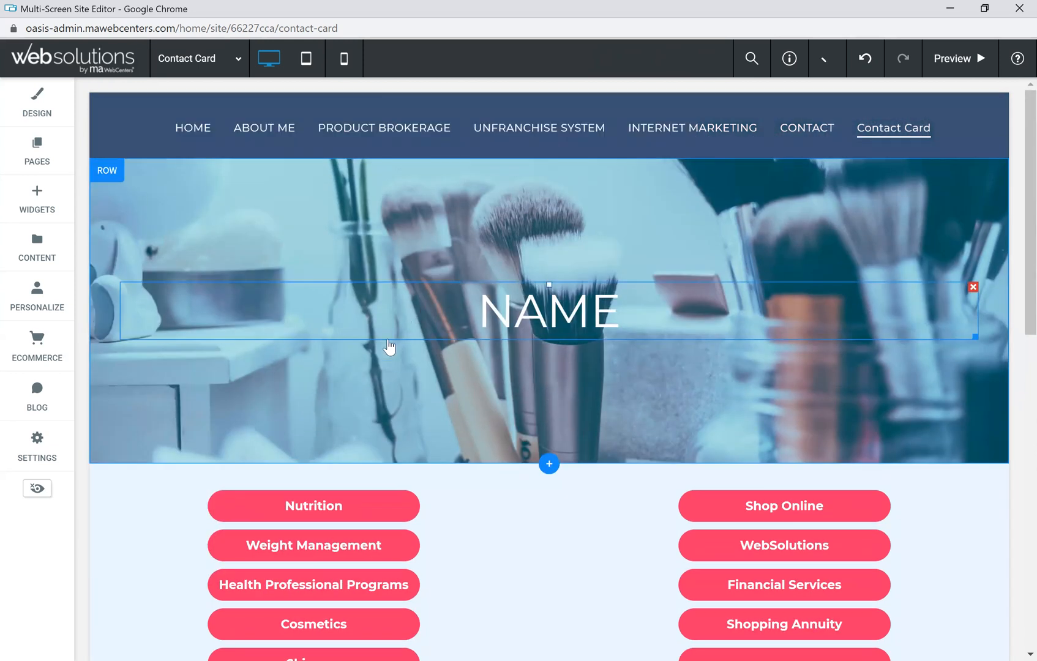
Step: Set the page header to be hidden on mobile devices
{"action": "left_click", "coordinate": [552, 174]}
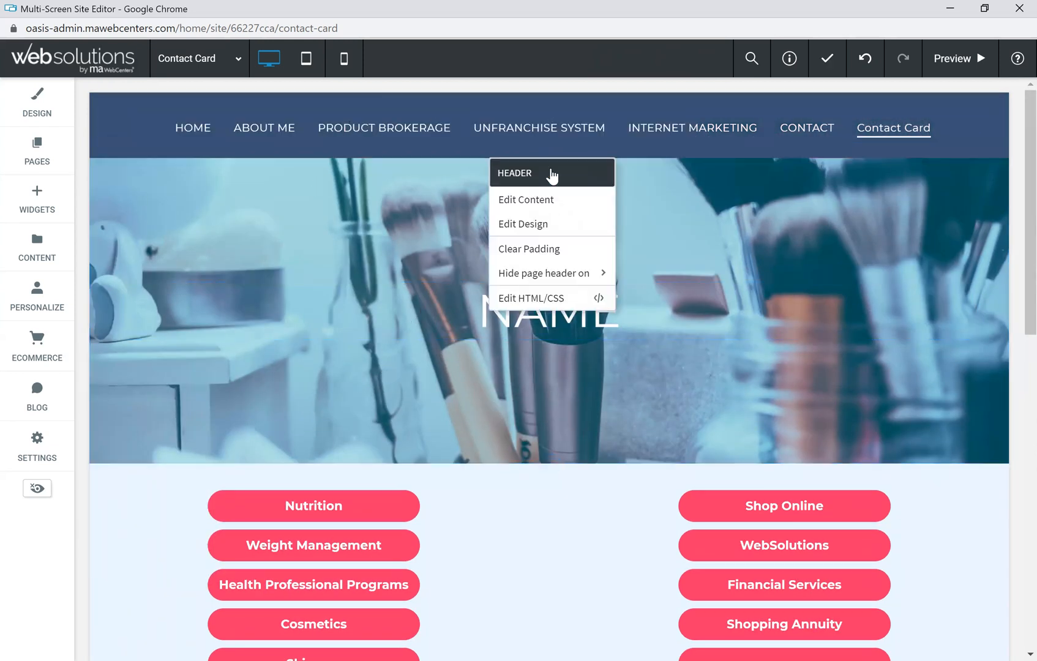
{"action": "mouse_move", "coordinate": [555, 280]}
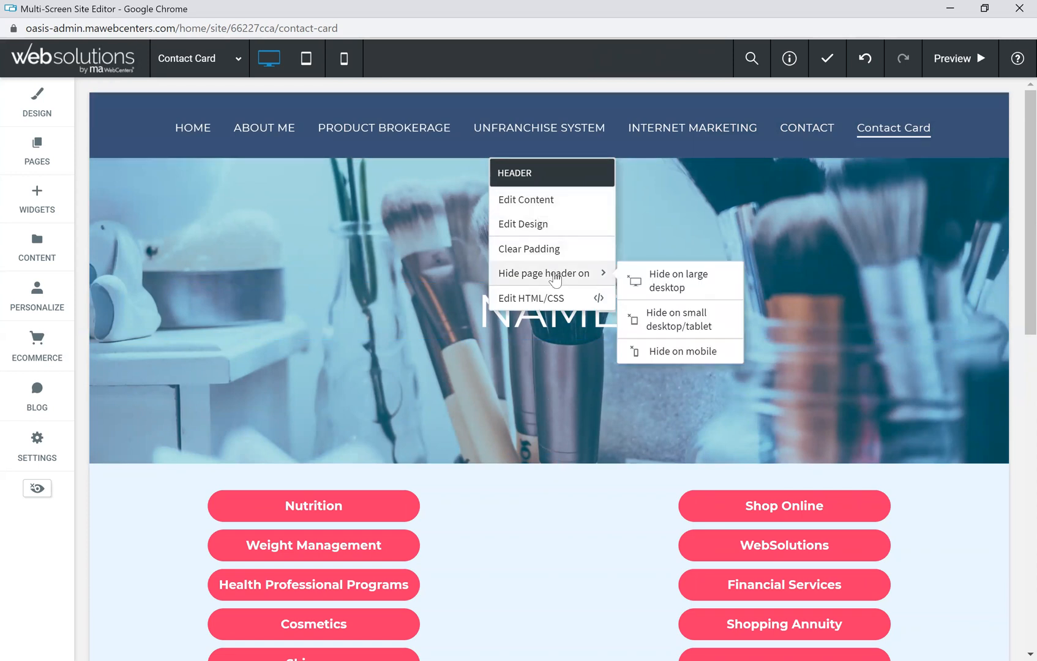
{"action": "left_click", "coordinate": [683, 353]}
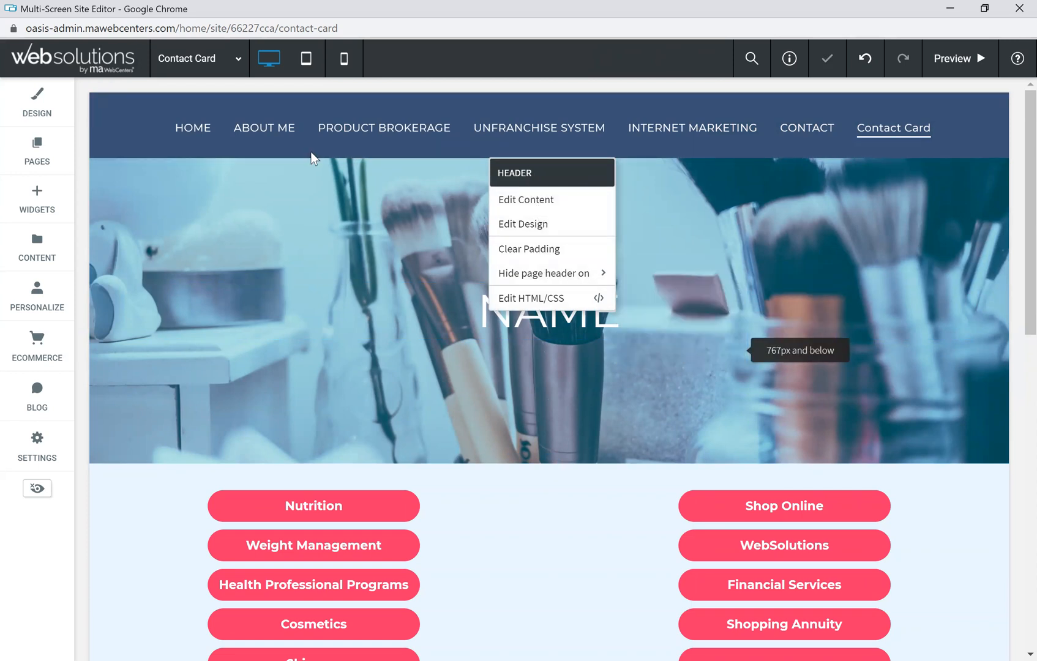
Step: Check the phone layout without the header, then return to the desktop layout
{"action": "left_click", "coordinate": [345, 58]}
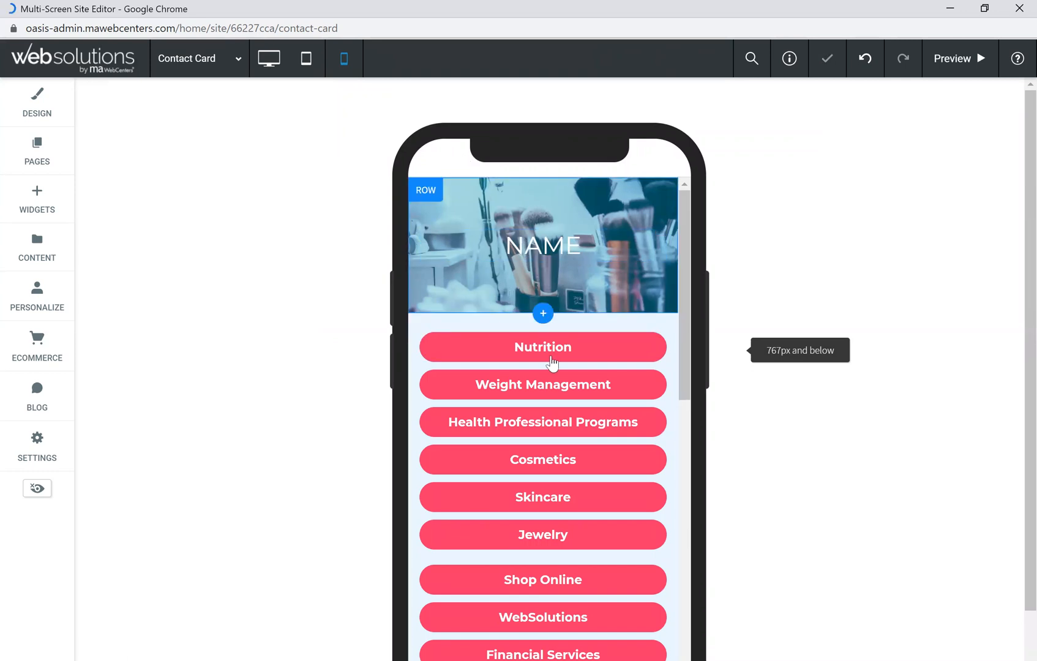
{"action": "scroll", "coordinate": [554, 375], "scroll_direction": "down", "scroll_amount": 2}
{"action": "scroll", "coordinate": [532, 335], "scroll_direction": "down", "scroll_amount": 9}
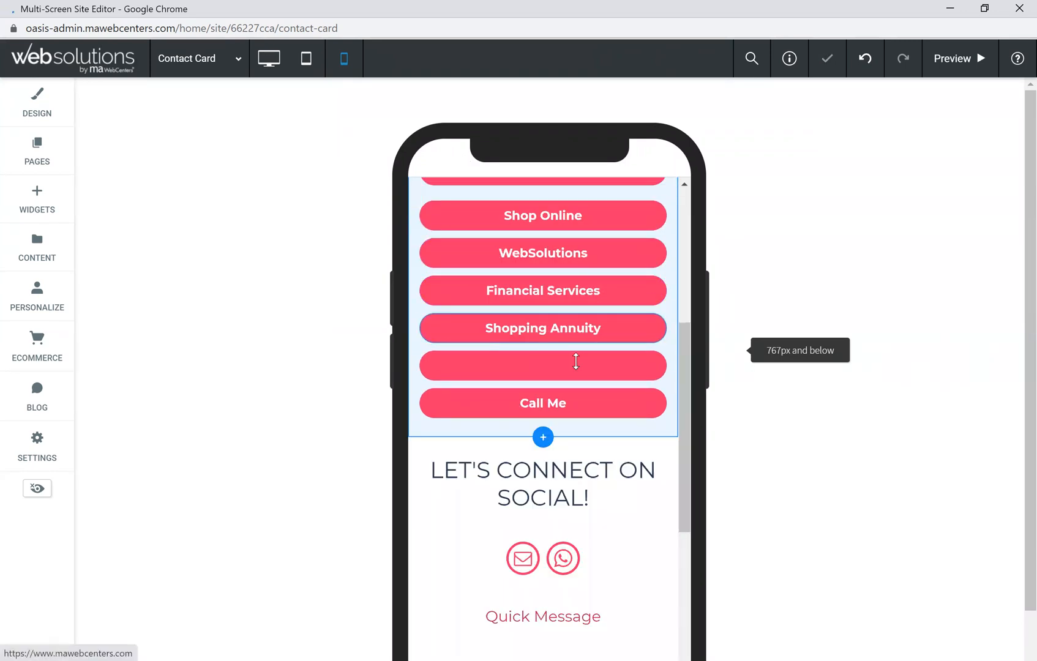
{"action": "scroll", "coordinate": [550, 477], "scroll_direction": "down", "scroll_amount": 5}
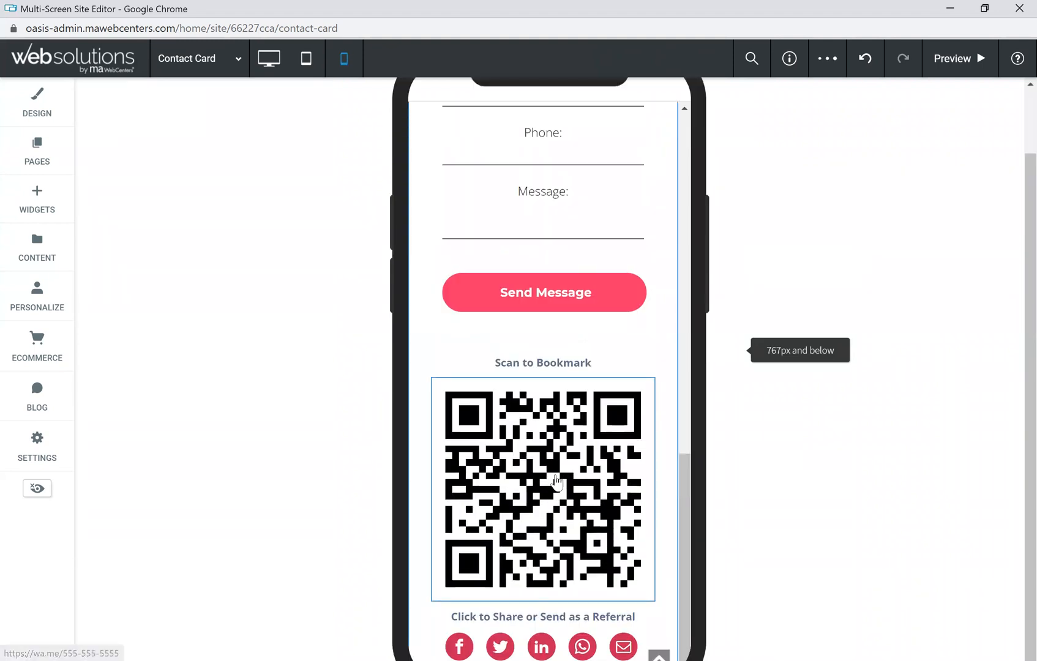
{"action": "scroll", "coordinate": [549, 477], "scroll_direction": "up", "scroll_amount": 10}
{"action": "scroll", "coordinate": [155, 182], "scroll_direction": "up", "scroll_amount": 1}
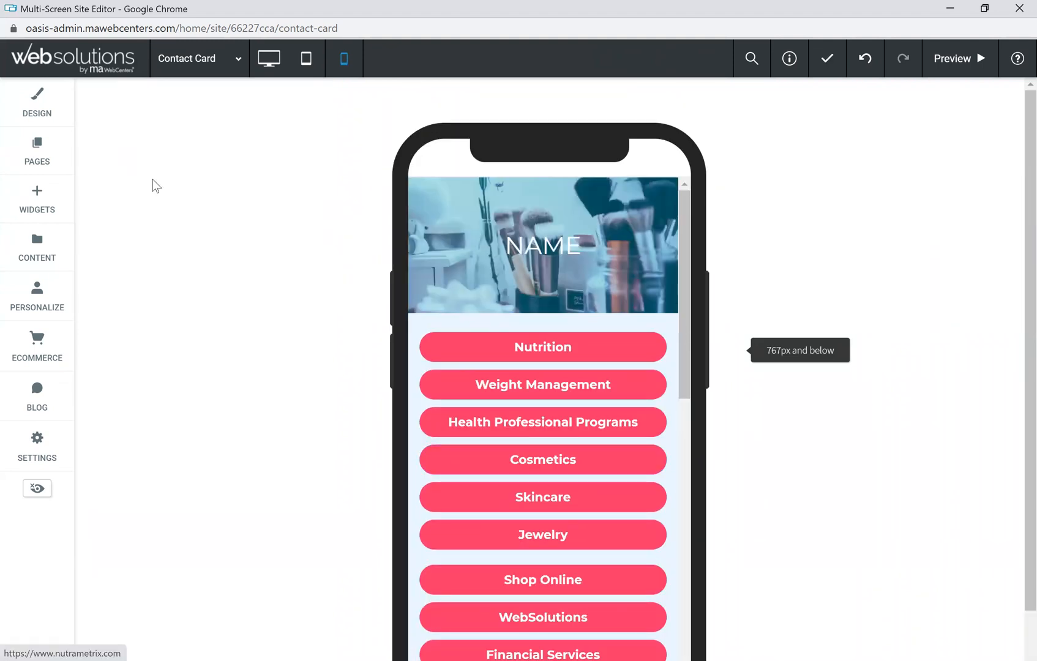
{"action": "left_click", "coordinate": [273, 62]}
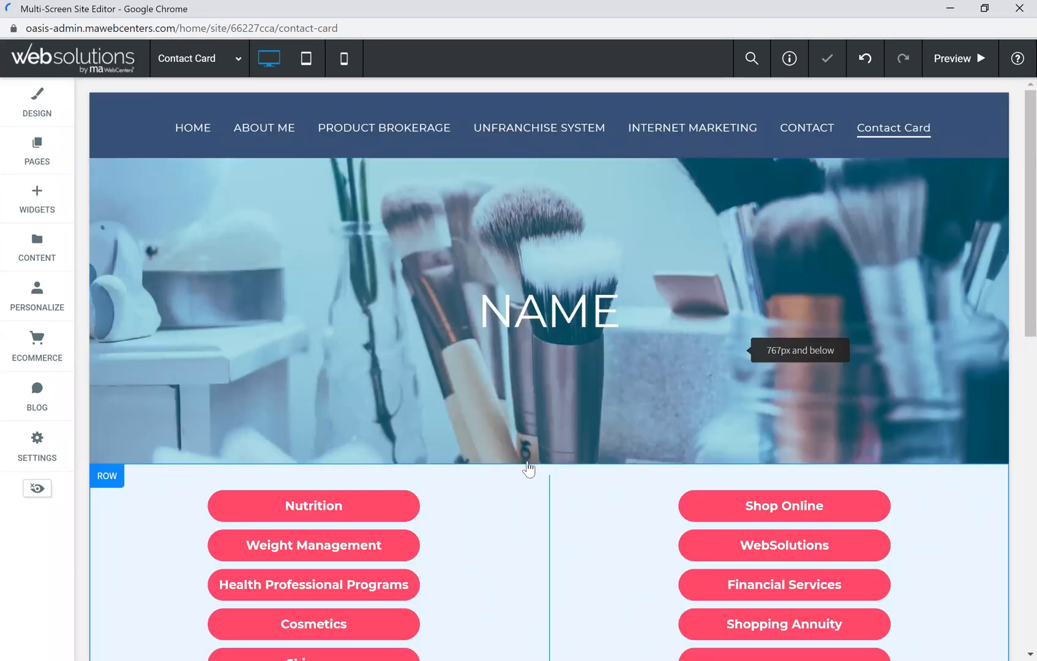
{"action": "scroll", "coordinate": [534, 447], "scroll_direction": "down", "scroll_amount": 6}
{"action": "scroll", "coordinate": [530, 428], "scroll_direction": "up", "scroll_amount": 6}
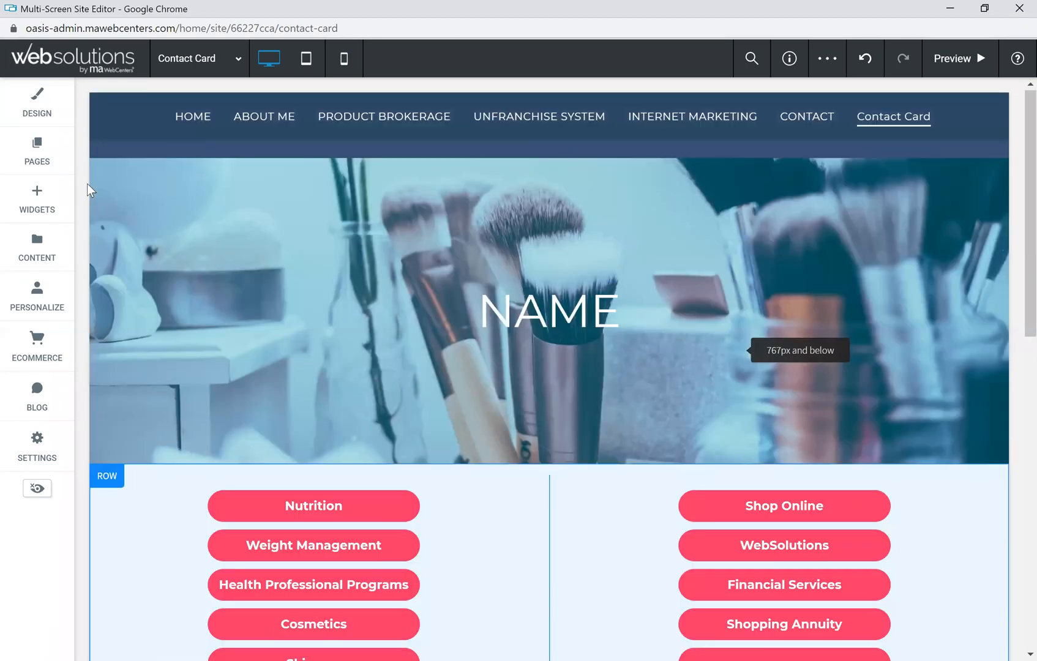
{"action": "left_click", "coordinate": [37, 150]}
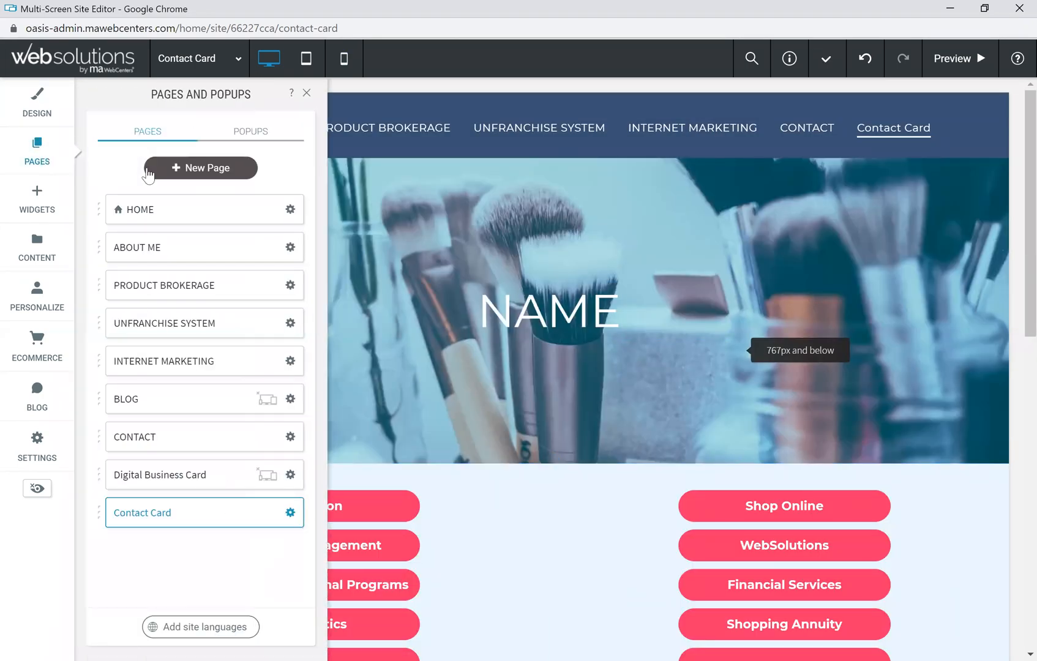
{"action": "left_click", "coordinate": [197, 170]}
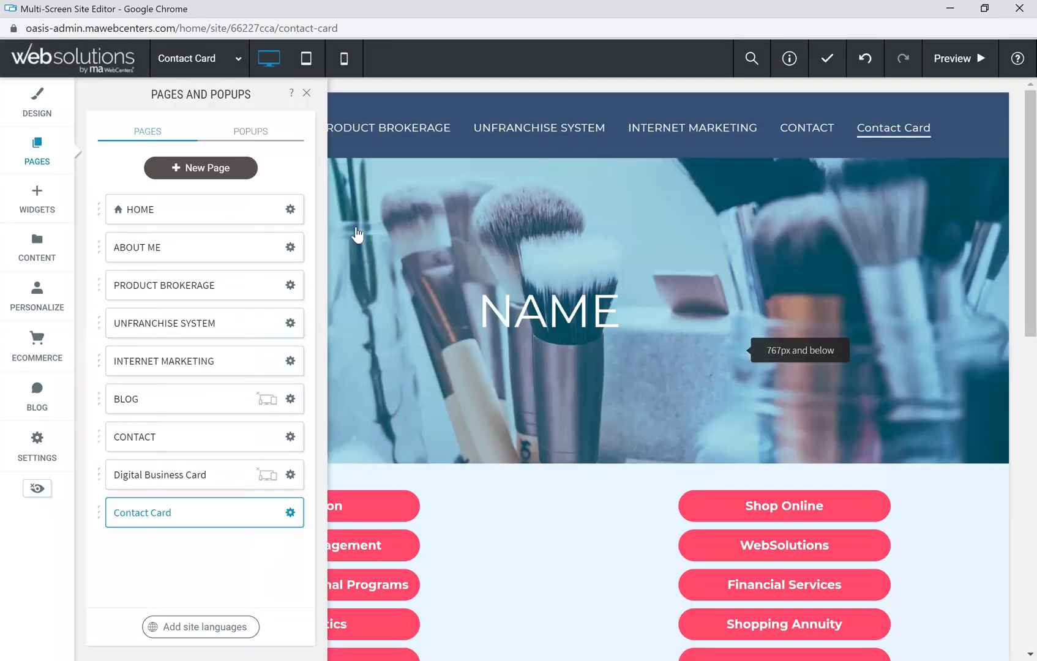
{"action": "left_click", "coordinate": [872, 147]}
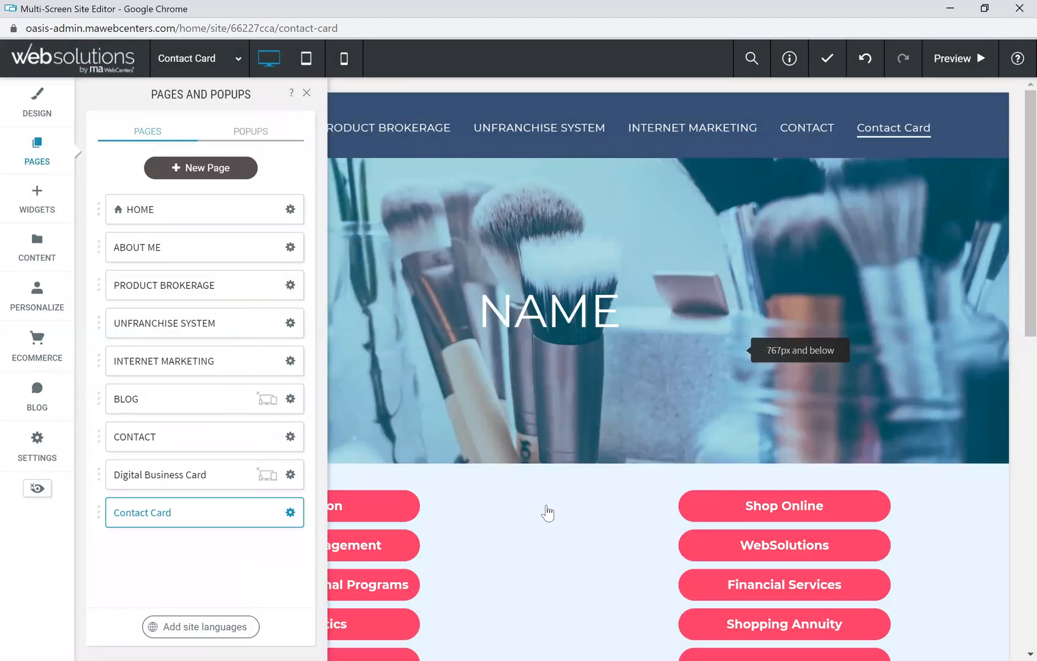
{"action": "left_click", "coordinate": [555, 465]}
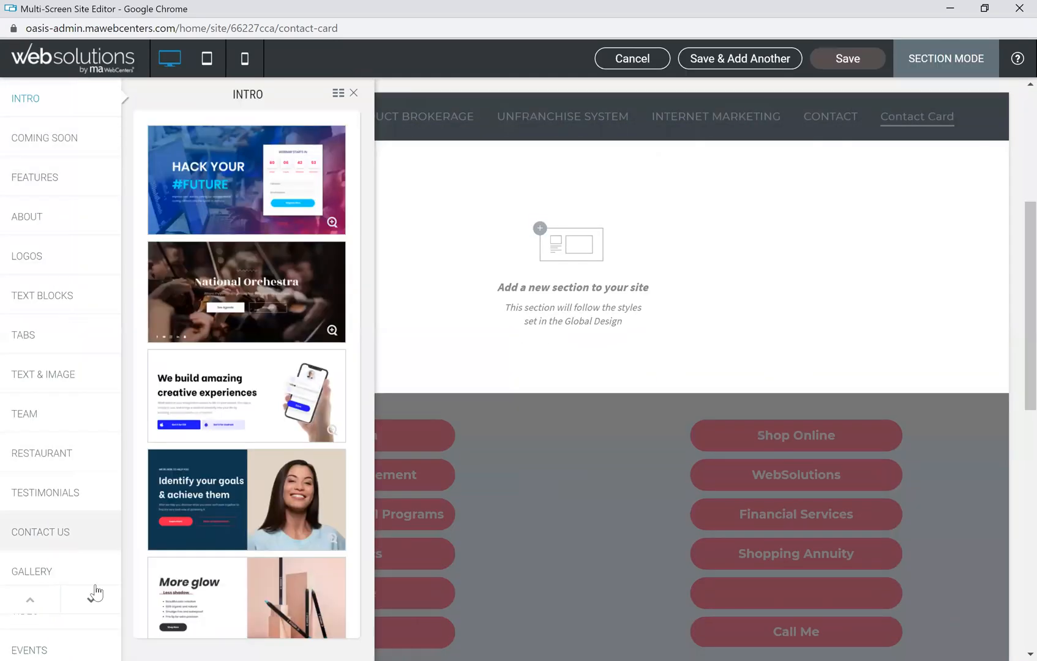
{"action": "left_click", "coordinate": [92, 608]}
{"action": "left_click", "coordinate": [91, 603]}
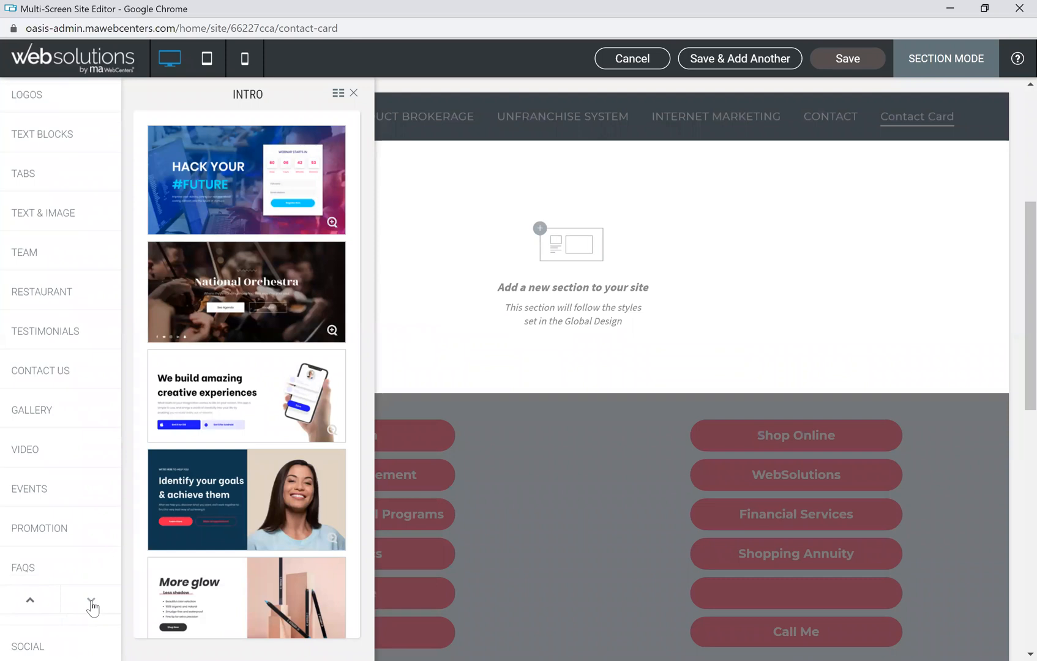
{"action": "left_click", "coordinate": [91, 602]}
{"action": "left_click", "coordinate": [55, 553]}
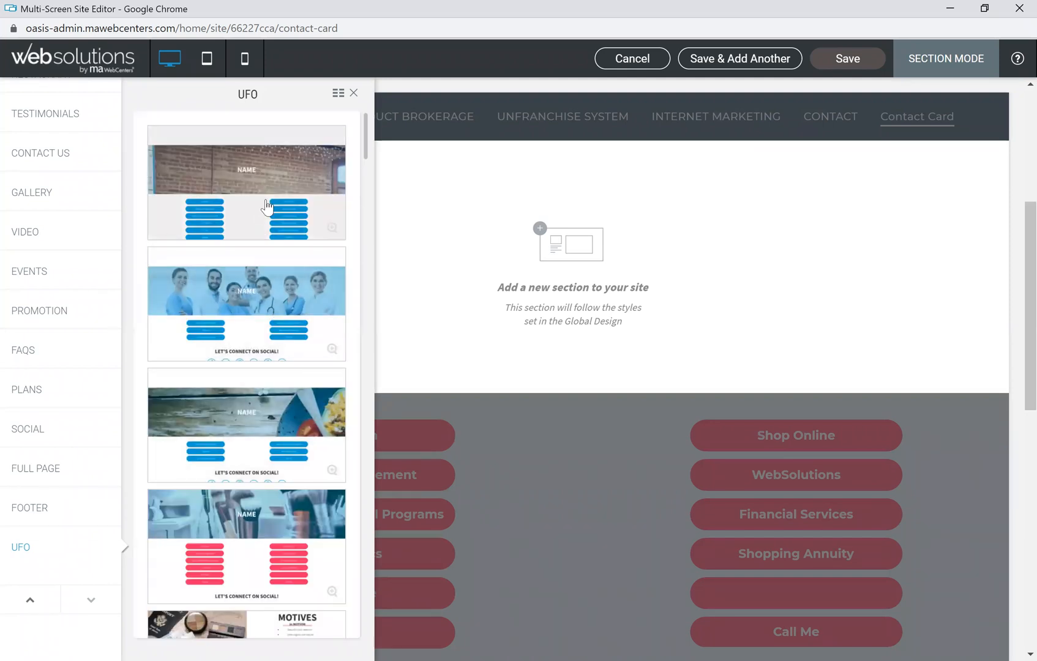
{"action": "left_click", "coordinate": [353, 92]}
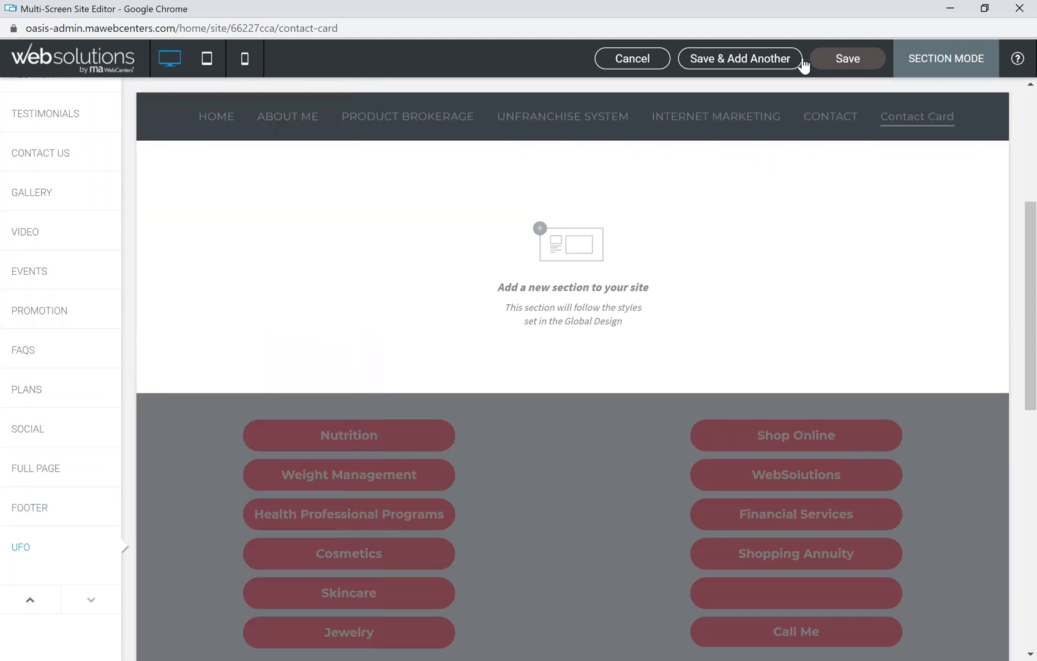
{"action": "left_click", "coordinate": [652, 60]}
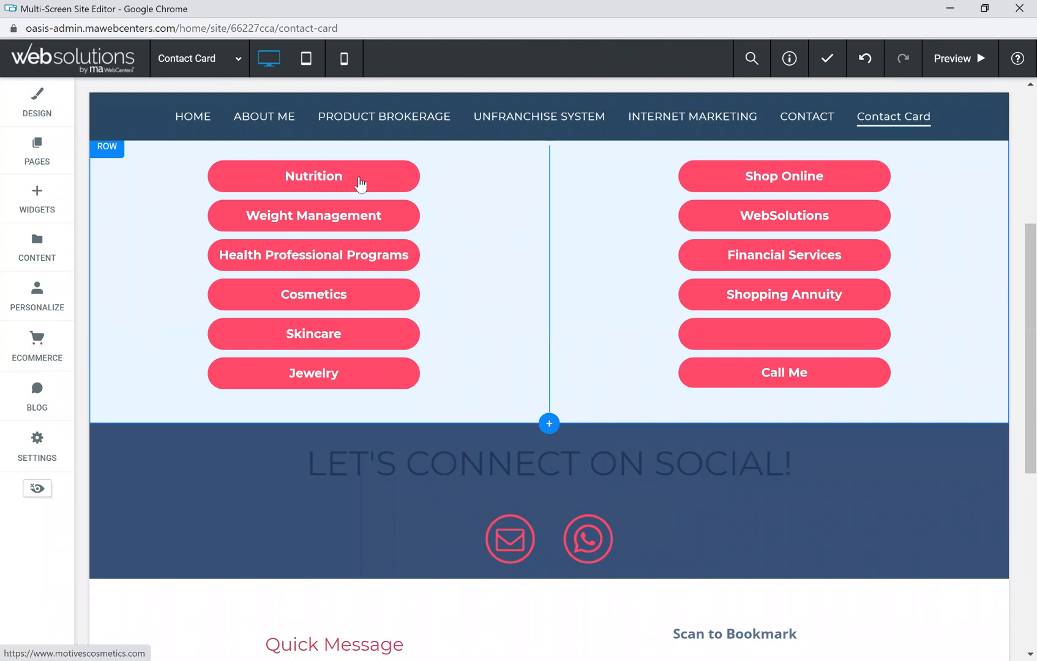
Step: Switch to the CONTACT page and make its header banner slightly taller
{"action": "left_click", "coordinate": [37, 152]}
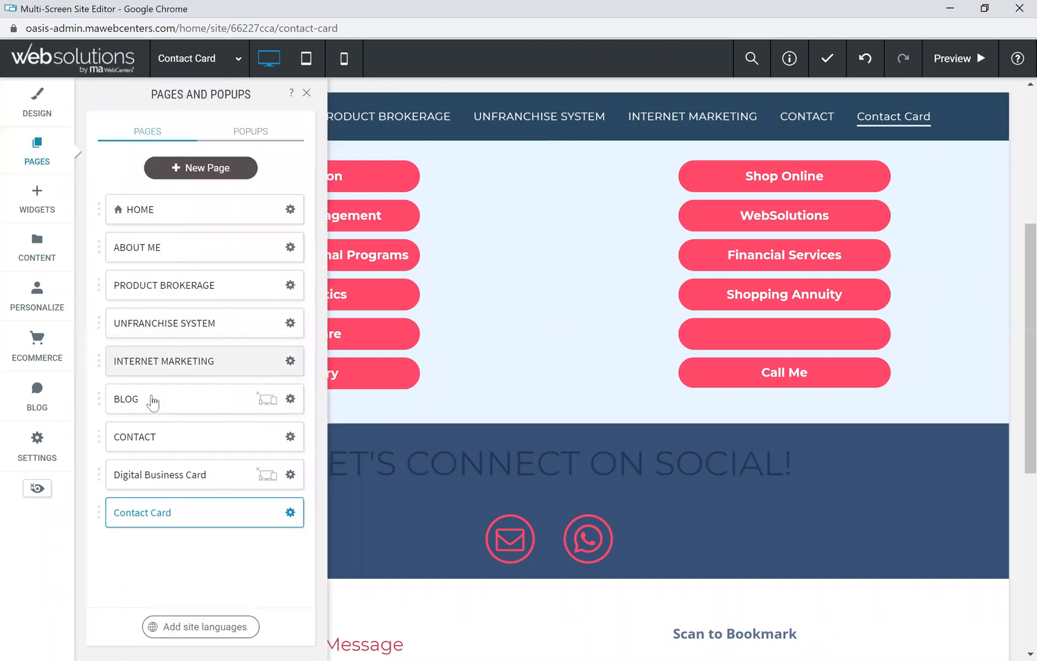
{"action": "left_click", "coordinate": [159, 438]}
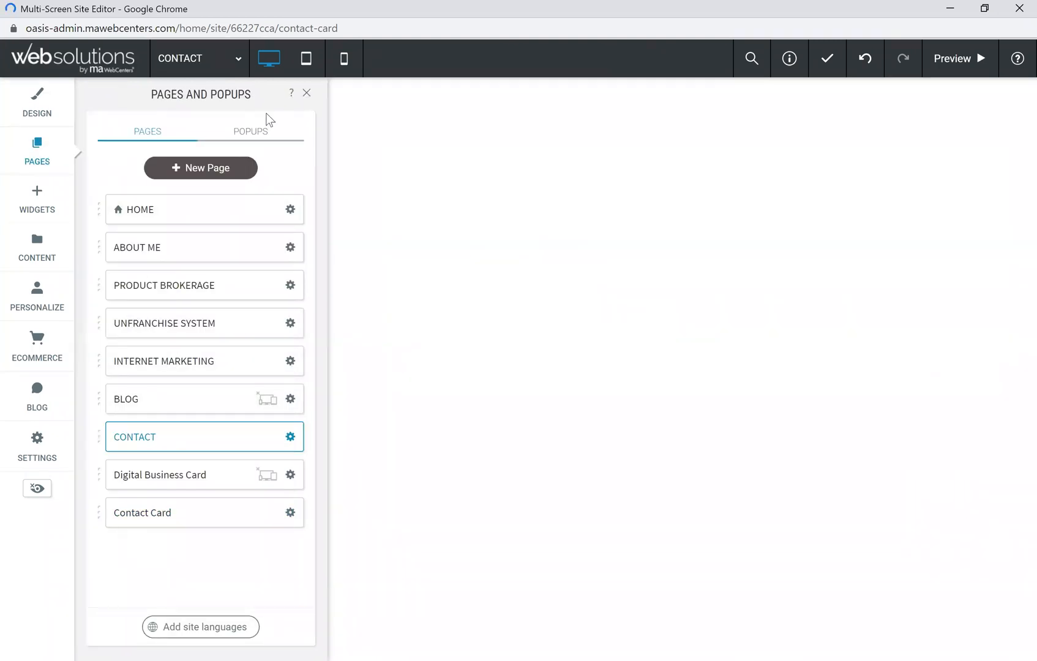
{"action": "left_click", "coordinate": [308, 94]}
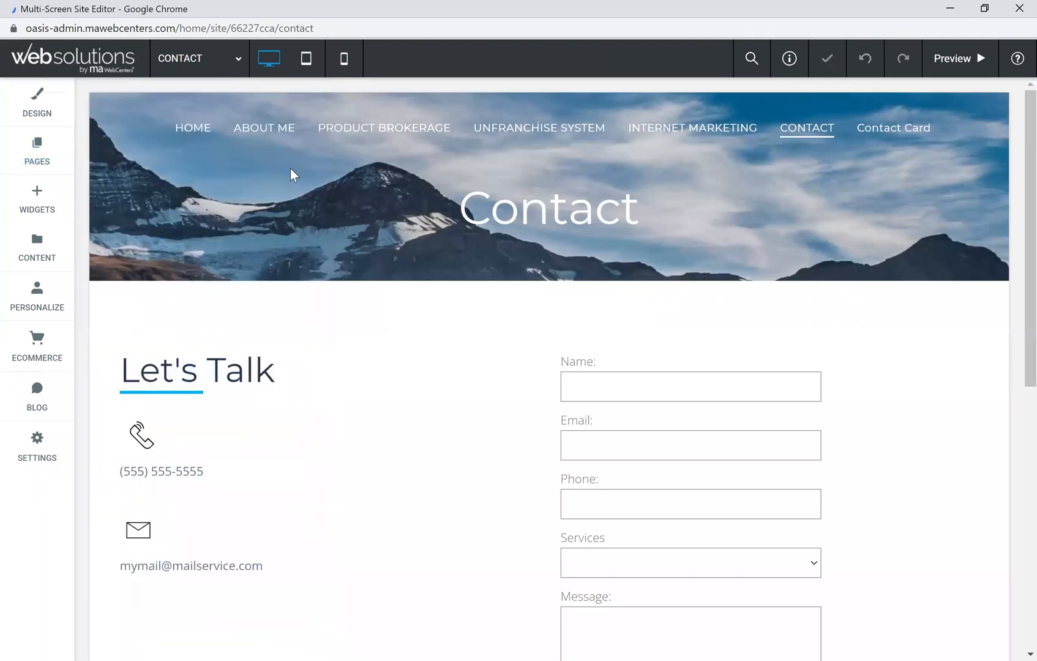
{"action": "left_click_drag", "start_coordinate": [438, 281], "coordinate": [419, 297]}
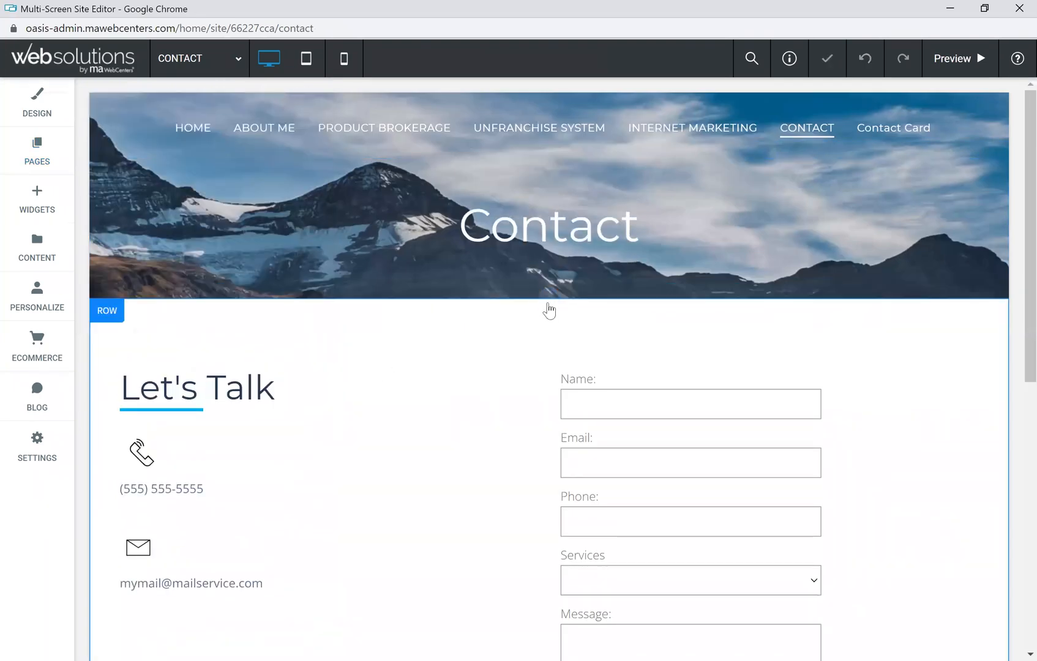
Step: Place a Digital Business Card widget below the contact form
{"action": "left_click", "coordinate": [42, 202]}
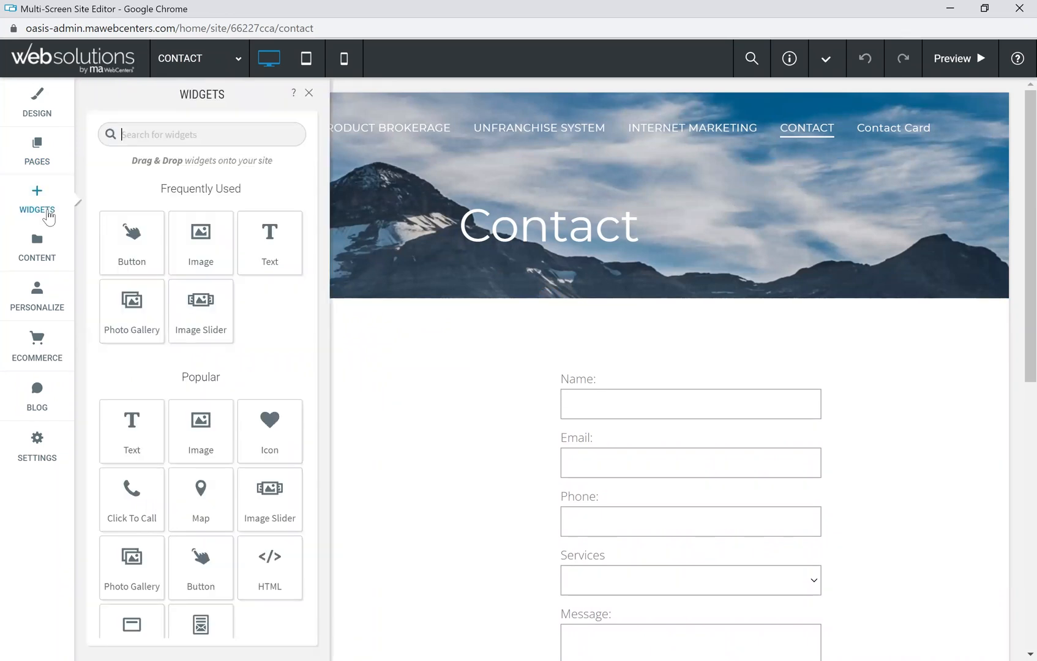
{"action": "scroll", "coordinate": [248, 447], "scroll_direction": "down", "scroll_amount": 5}
{"action": "scroll", "coordinate": [230, 470], "scroll_direction": "down", "scroll_amount": 5}
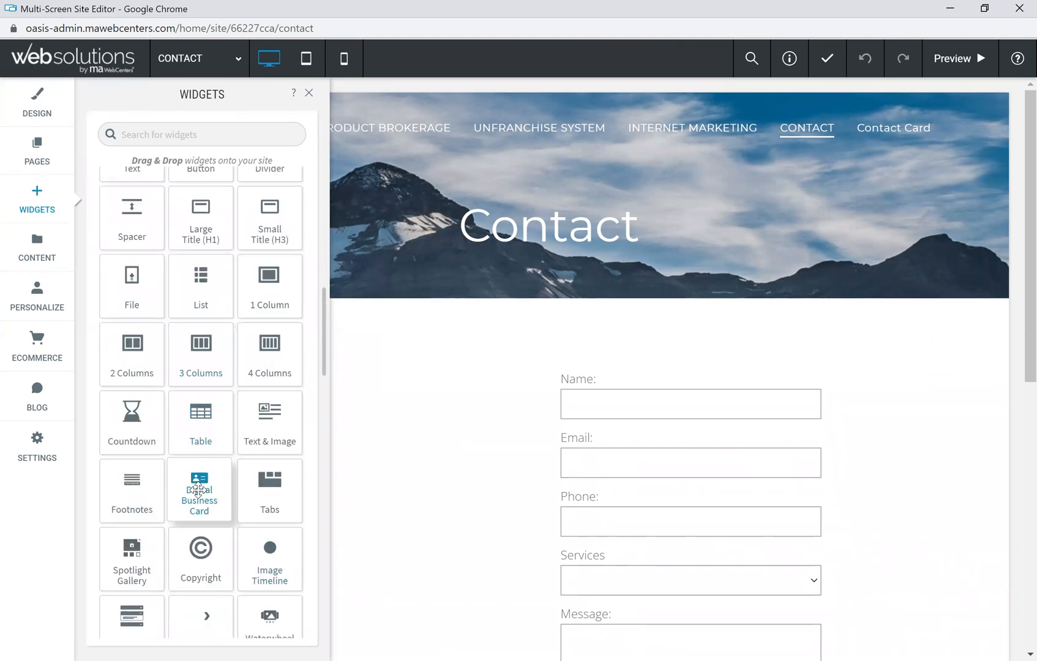
{"action": "left_click_drag", "start_coordinate": [198, 484], "coordinate": [546, 481]}
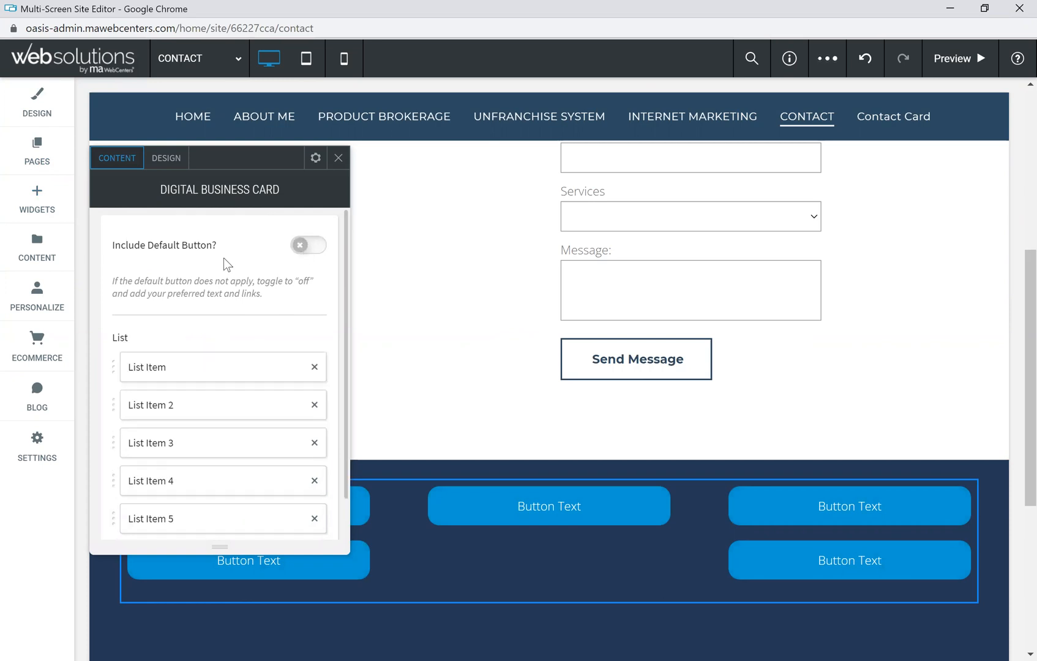
Step: Include the default shop button and relabel the card's first button 'Health & Nutrition'
{"action": "left_click", "coordinate": [318, 251]}
{"action": "scroll", "coordinate": [216, 380], "scroll_direction": "down", "scroll_amount": 2}
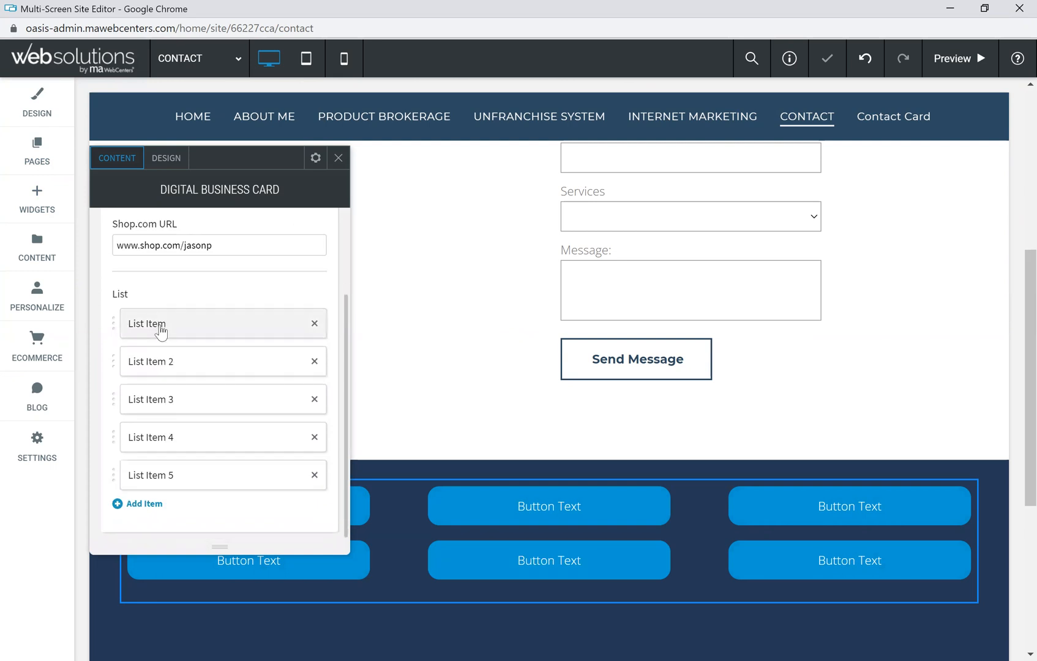
{"action": "left_click", "coordinate": [160, 331]}
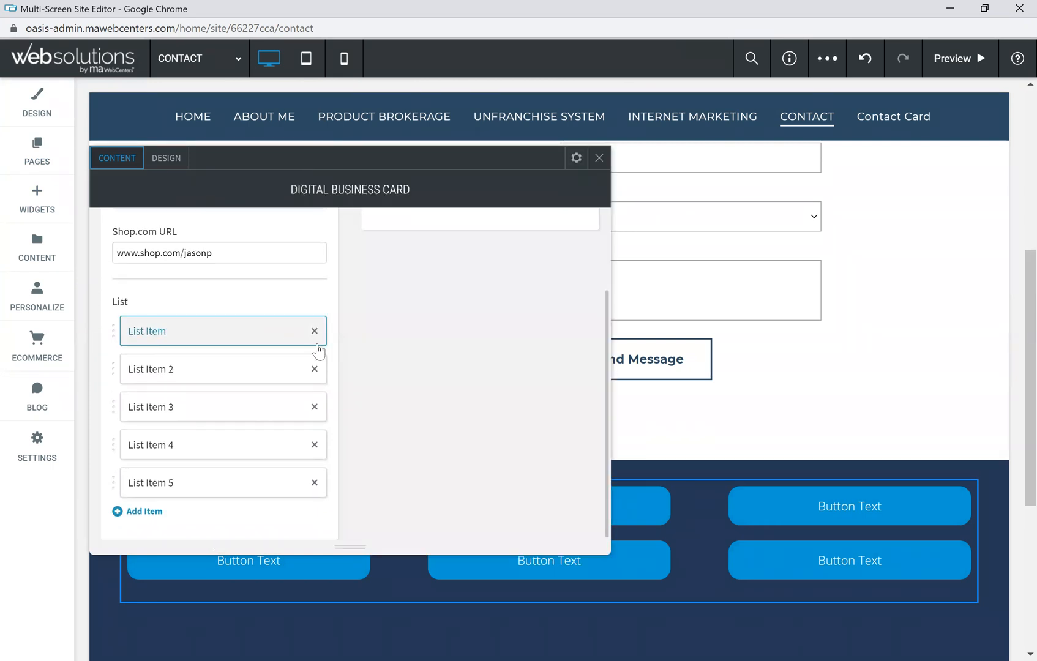
{"action": "left_click_drag", "start_coordinate": [429, 258], "coordinate": [366, 267]}
{"action": "type", "text": "Health & Nutriion"}
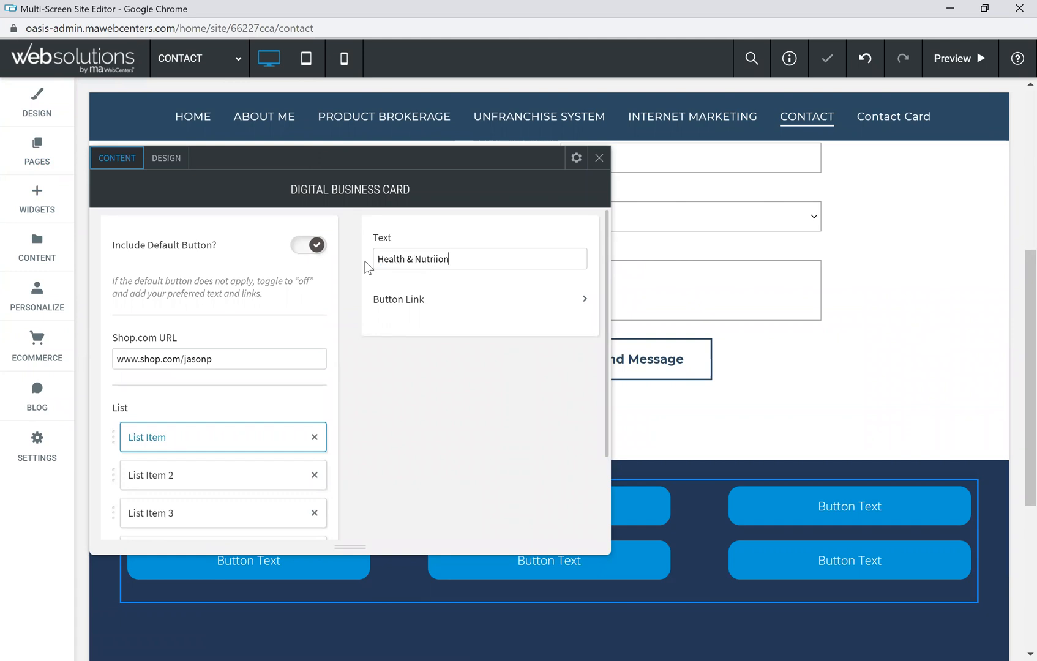
{"action": "key", "text": "BackSpace"}
{"action": "key", "text": "BackSpace"}
{"action": "key", "text": "BackSpace"}
{"action": "type", "text": "tion"}
{"action": "left_click", "coordinate": [399, 300]}
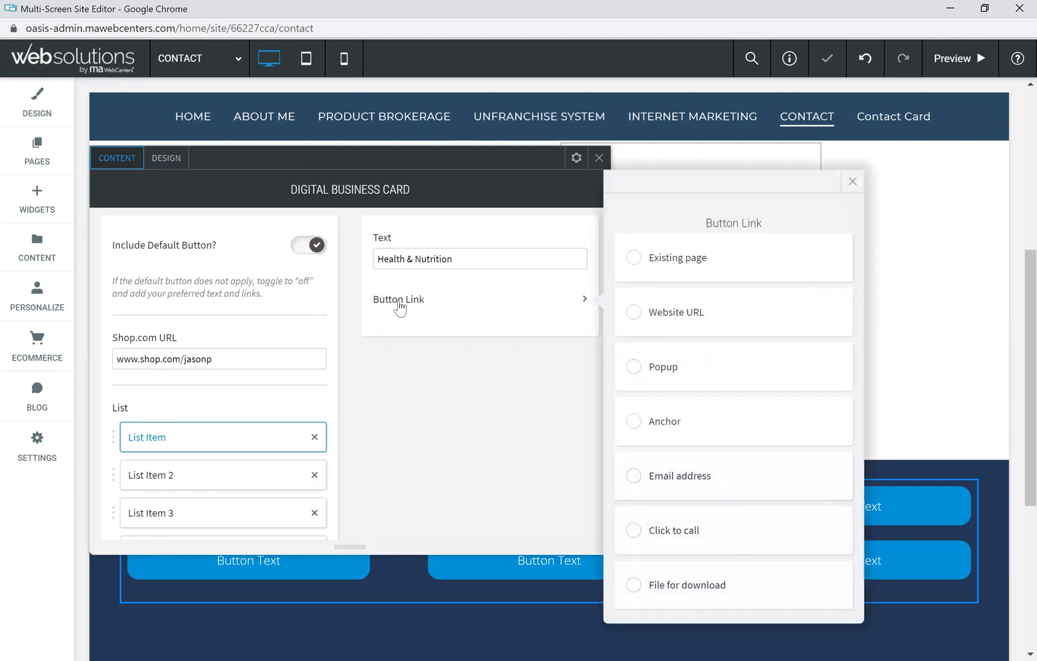
{"action": "left_click", "coordinate": [670, 317]}
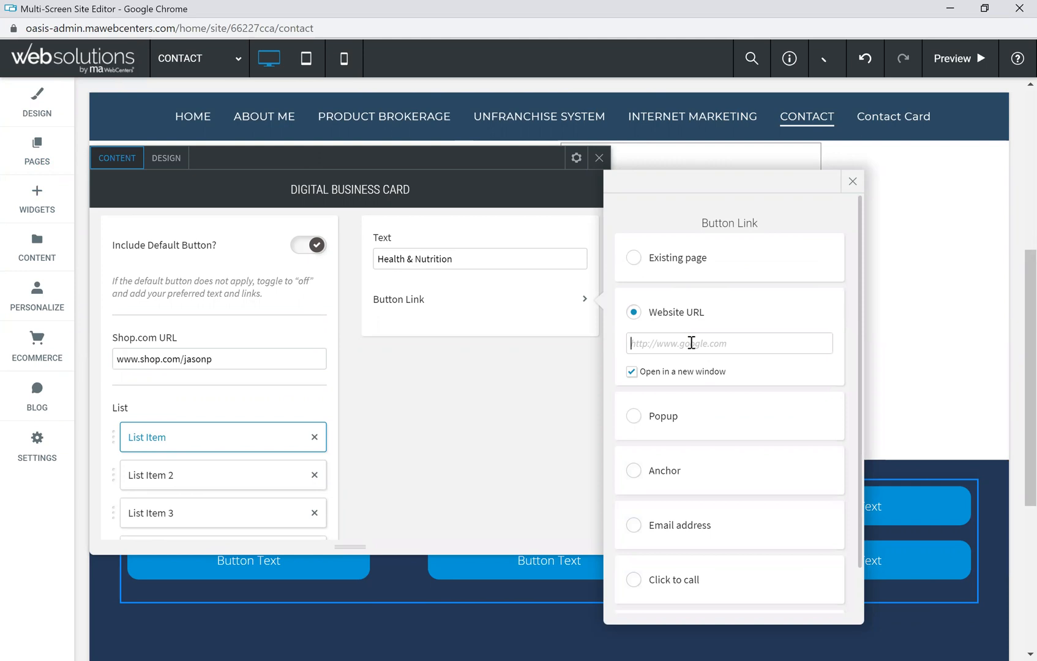
{"action": "left_click", "coordinate": [691, 343]}
{"action": "type", "text": "www.ison"}
{"action": "type", "text": "ojni"}
{"action": "type", "text": ".com/jasonp"}
{"action": "left_click", "coordinate": [632, 343]}
{"action": "type", "text": "https://"}
{"action": "left_click", "coordinate": [853, 181]}
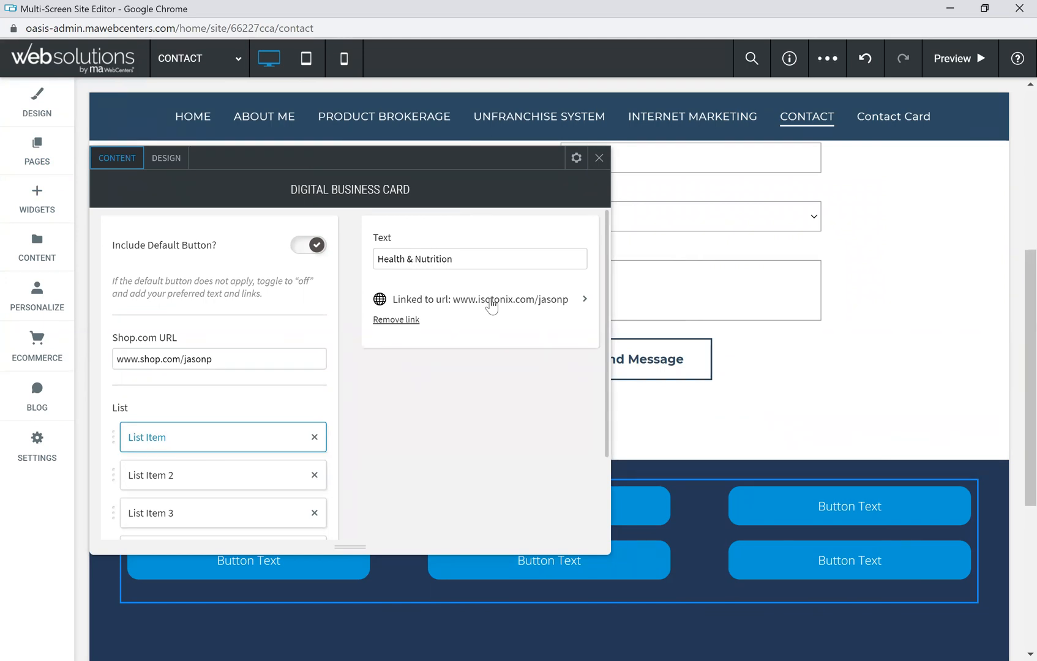
{"action": "left_click", "coordinate": [189, 483]}
{"action": "left_click_drag", "start_coordinate": [439, 256], "coordinate": [366, 266]}
{"action": "type", "text": "c"}
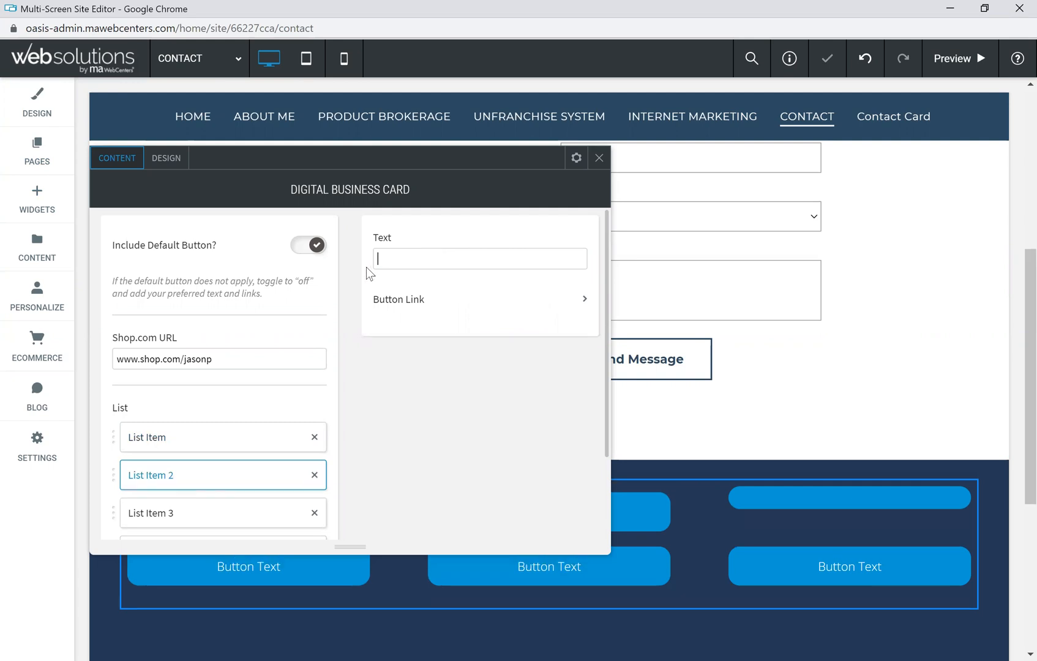
{"action": "type", "text": "isit me on Instagram"}
{"action": "left_click", "coordinate": [426, 307]}
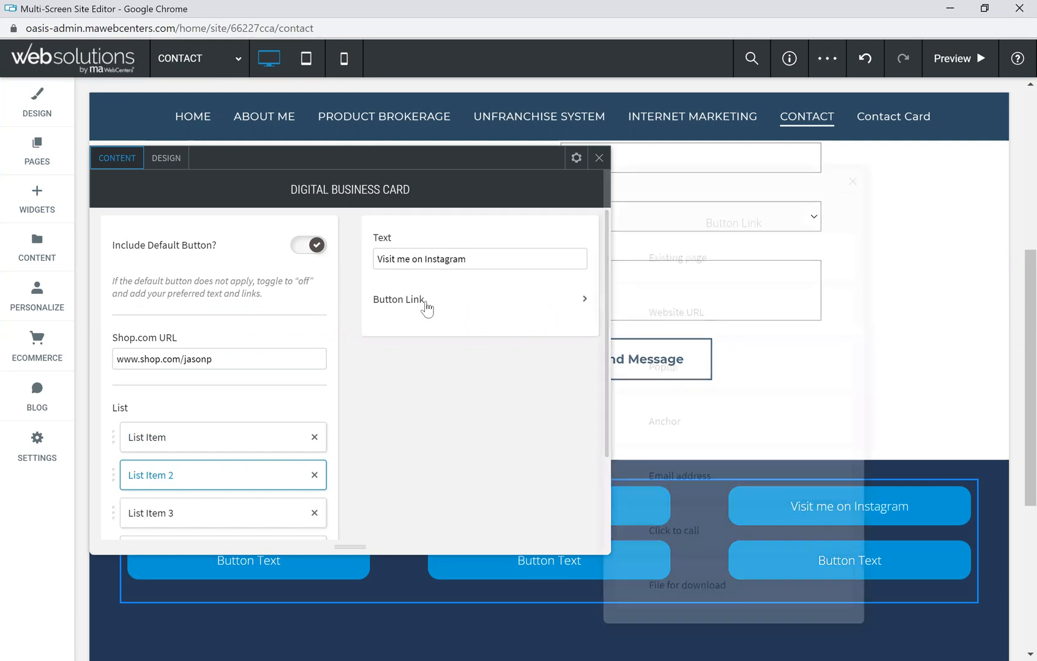
{"action": "left_click", "coordinate": [673, 314]}
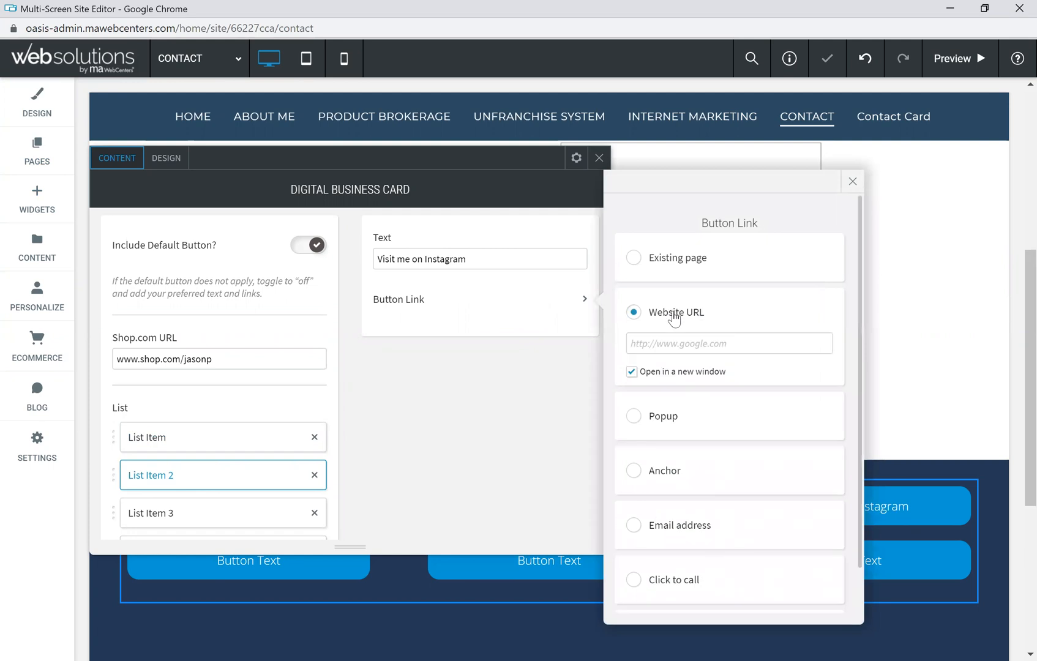
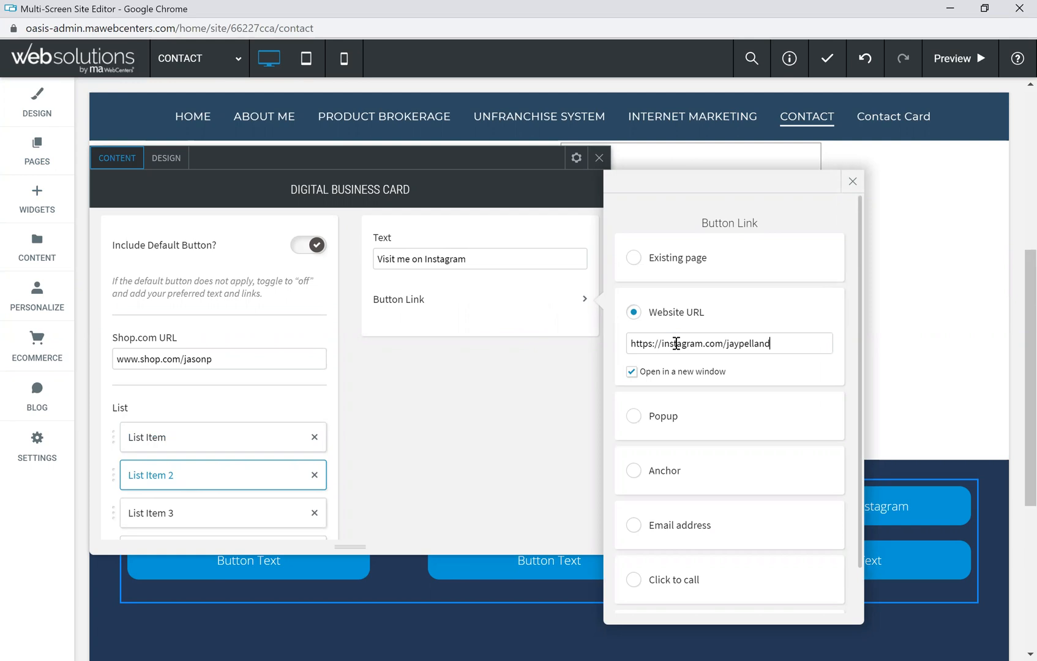
{"action": "left_click", "coordinate": [851, 182]}
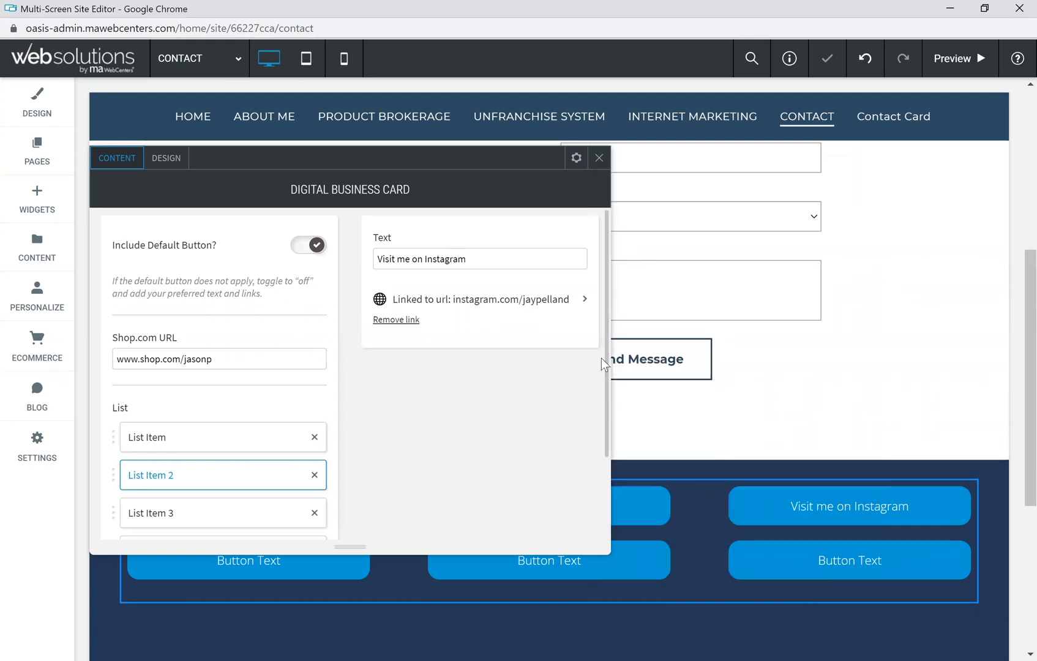